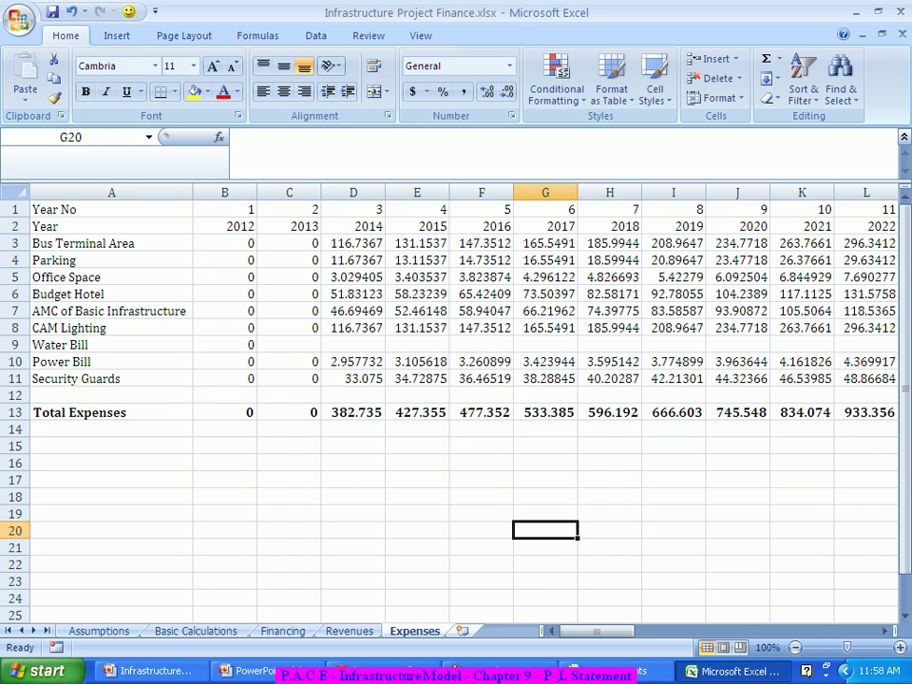
# Step: Add a new worksheet after the Expenses sheet and name it P&L
pyautogui.click(463, 631)
pyautogui.rightClick(481, 616)
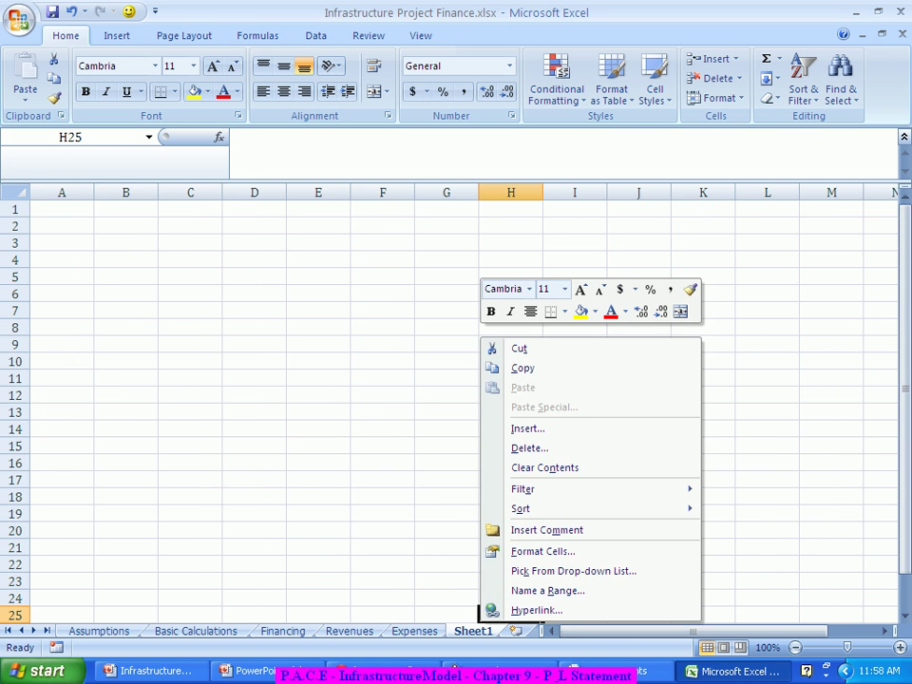
pyautogui.click(473, 631)
pyautogui.rightClick(474, 631)
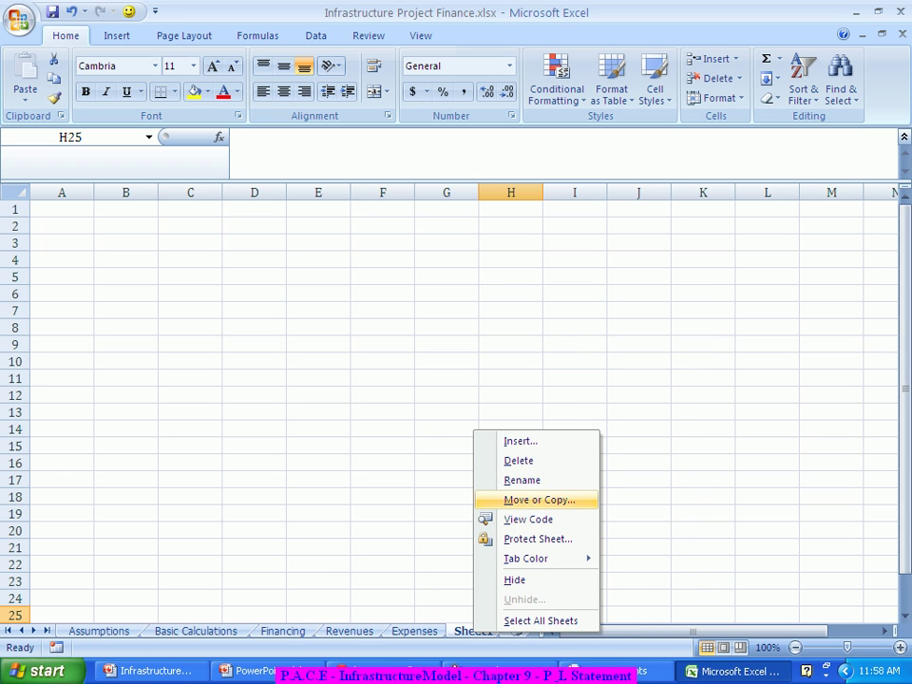
pyautogui.click(521, 479)
pyautogui.write('P&L')
pyautogui.press('Return')
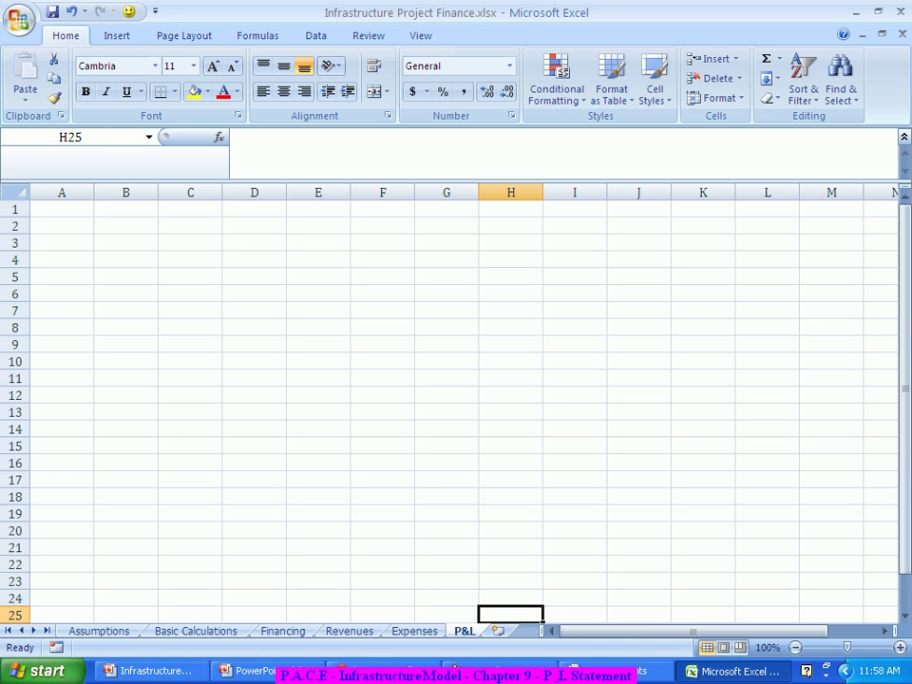
# Step: Link cell A1 of the P&L sheet to the Year No label in cell A11 of Basic Calculations
pyautogui.hotkey('ctrl', 'Home')
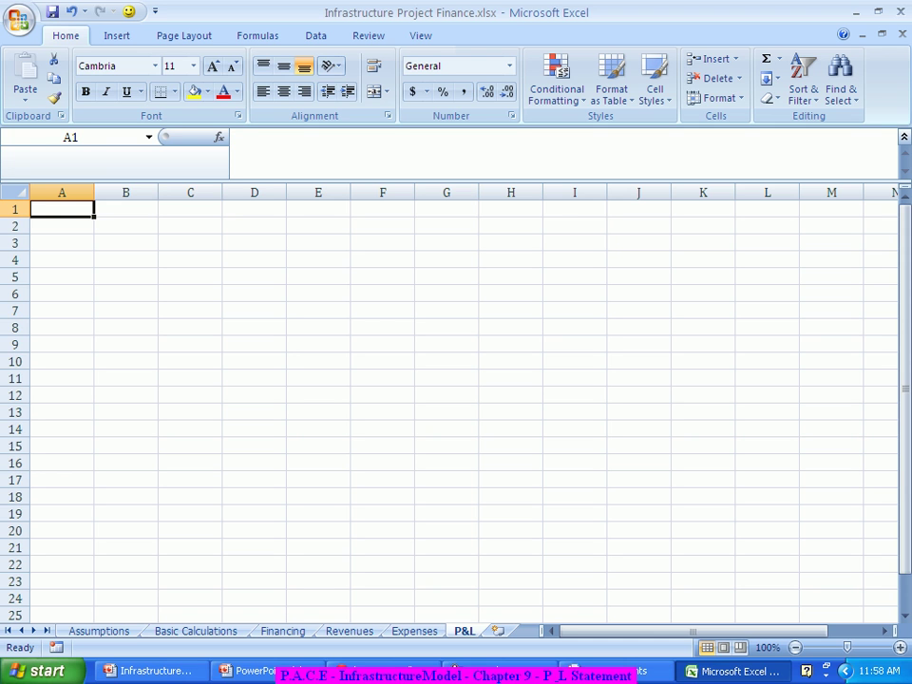
pyautogui.write('=')
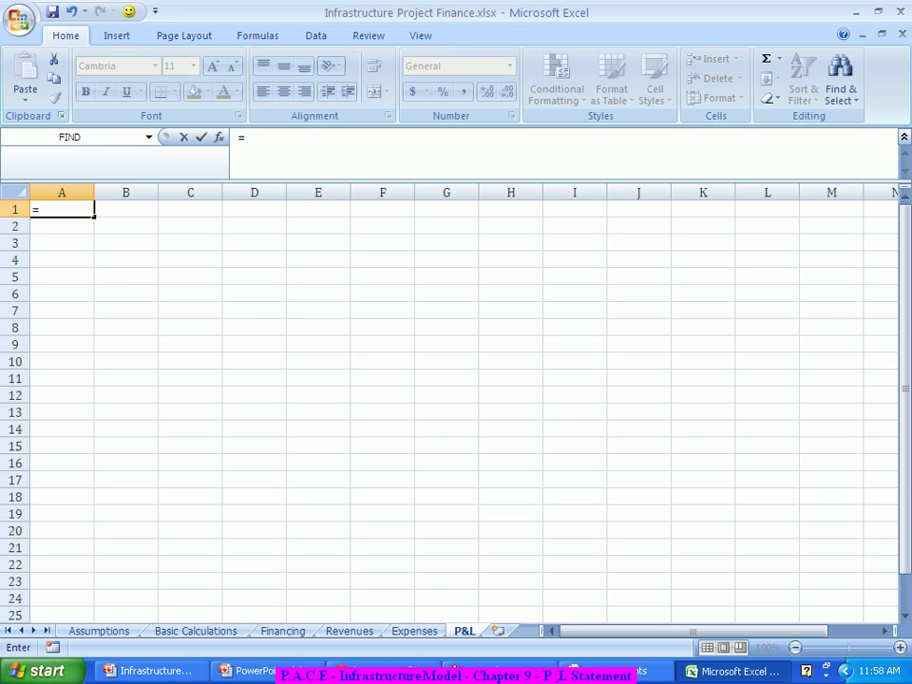
pyautogui.click(196, 630)
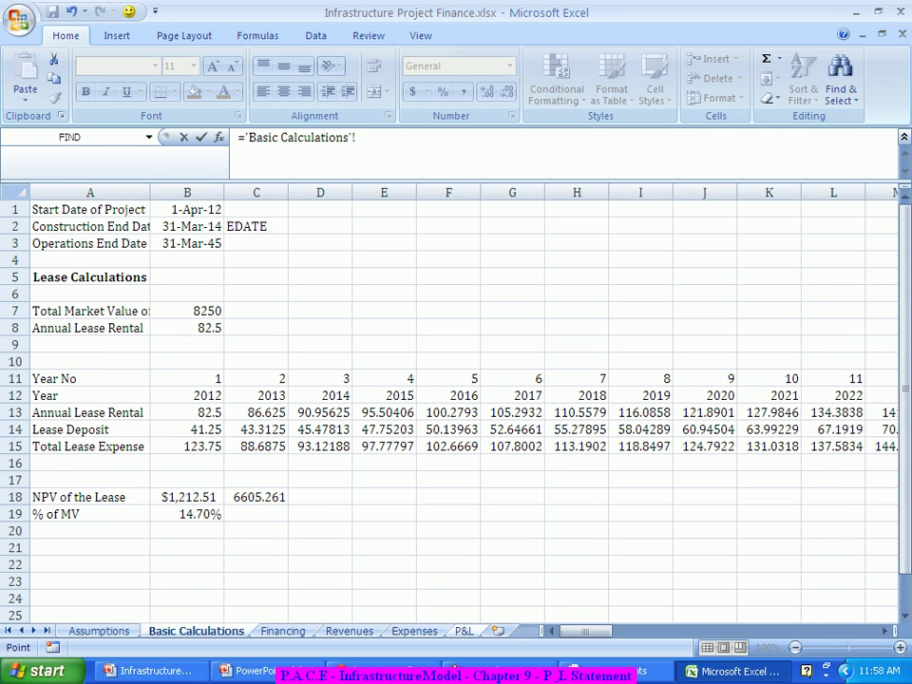
pyautogui.click(90, 379)
pyautogui.press('Return')
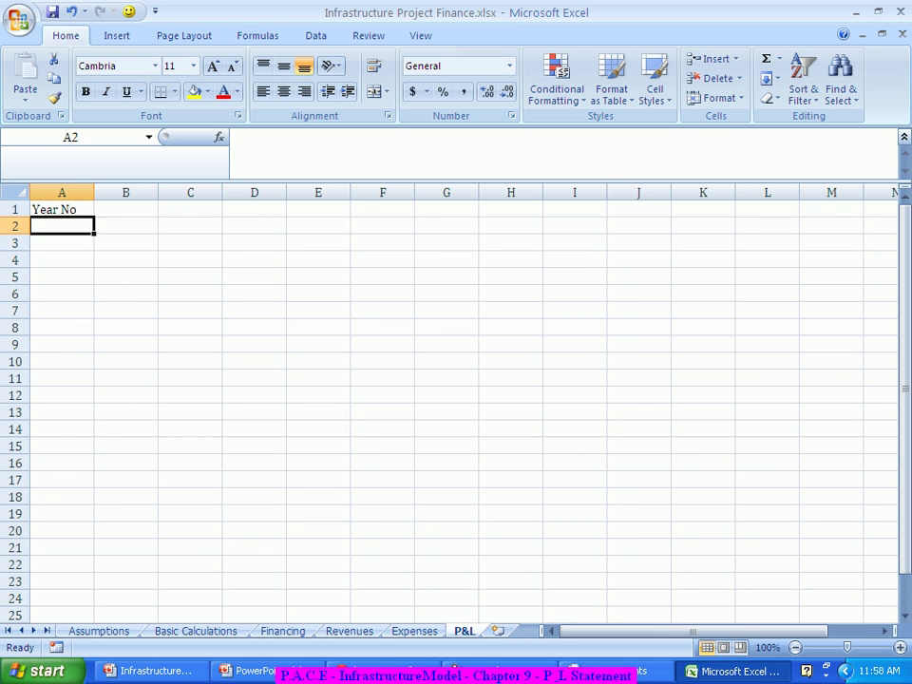
# Step: Fill the Year No link in A1 across row 1 to cover all 33 project years
pyautogui.click(62, 209)
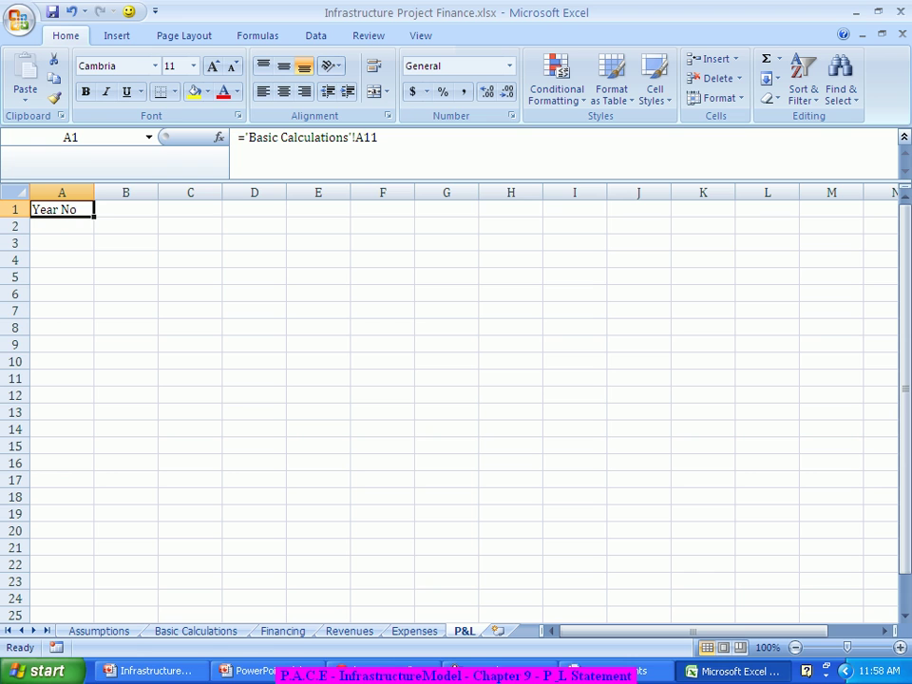
pyautogui.moveTo(94, 218); pyautogui.dragTo(801, 218)
pyautogui.moveTo(831, 631); pyautogui.dragTo(604, 631)
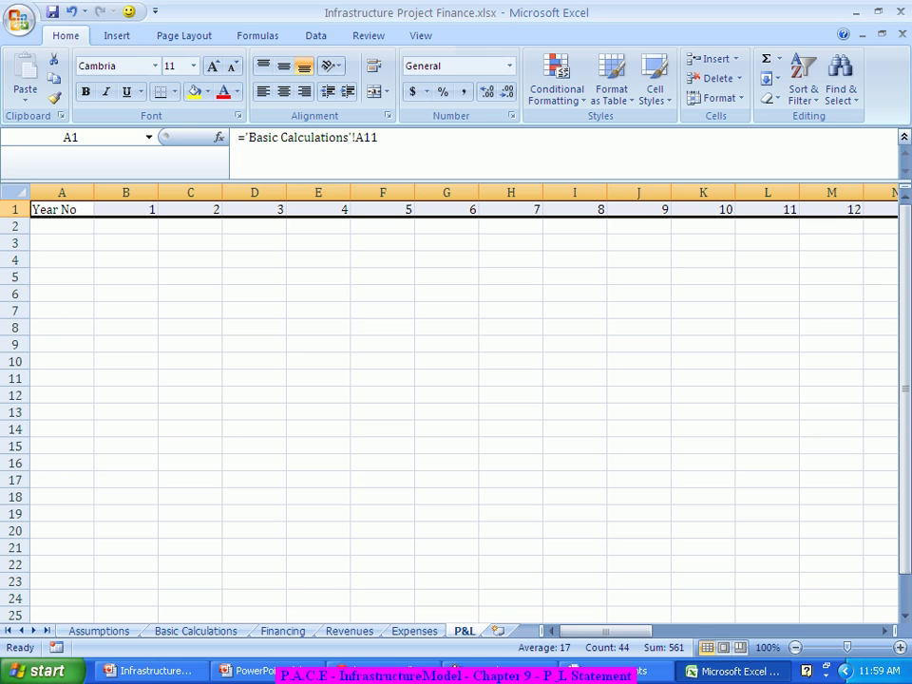
# Step: Copy the link from A1 down to A2 for the Year label and fill it across row 2 through column AQ
pyautogui.click(62, 208)
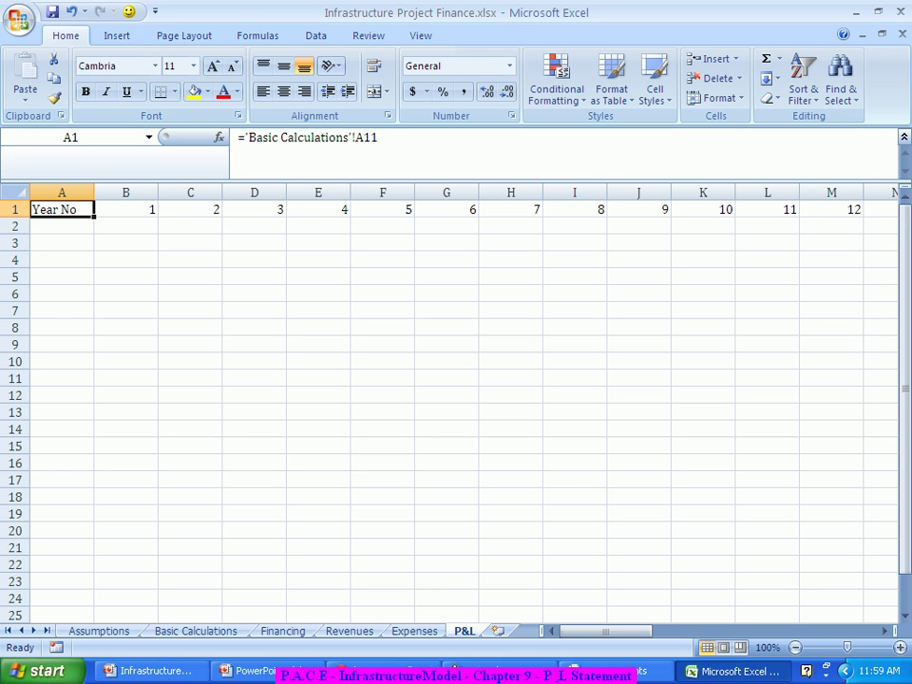
pyautogui.moveTo(93, 217); pyautogui.dragTo(93, 234)
pyautogui.click(62, 226)
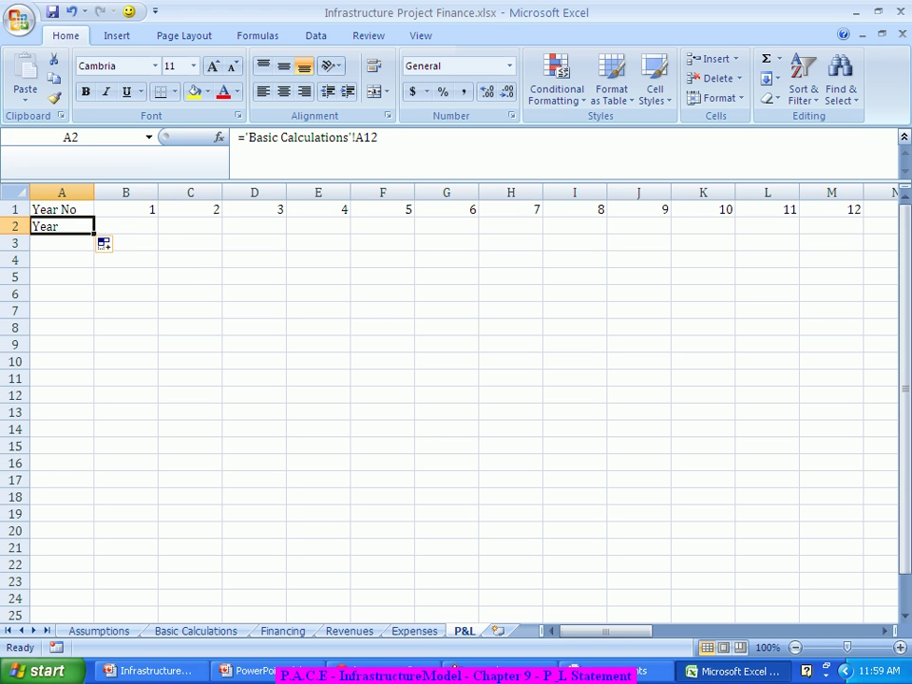
pyautogui.moveTo(93, 234); pyautogui.dragTo(797, 230)
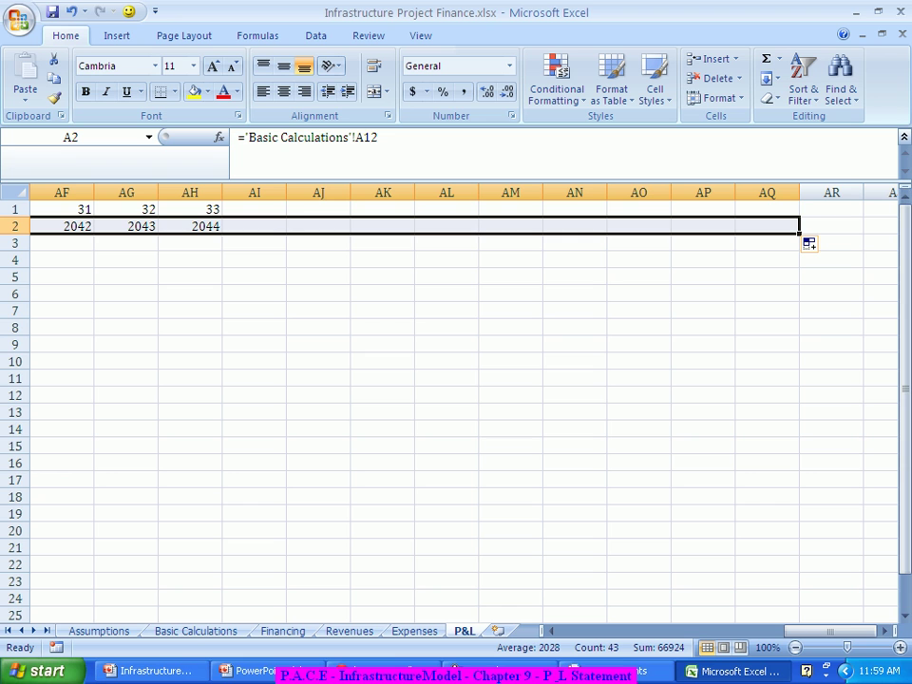
pyautogui.moveTo(831, 630); pyautogui.dragTo(605, 630)
pyautogui.click(447, 497)
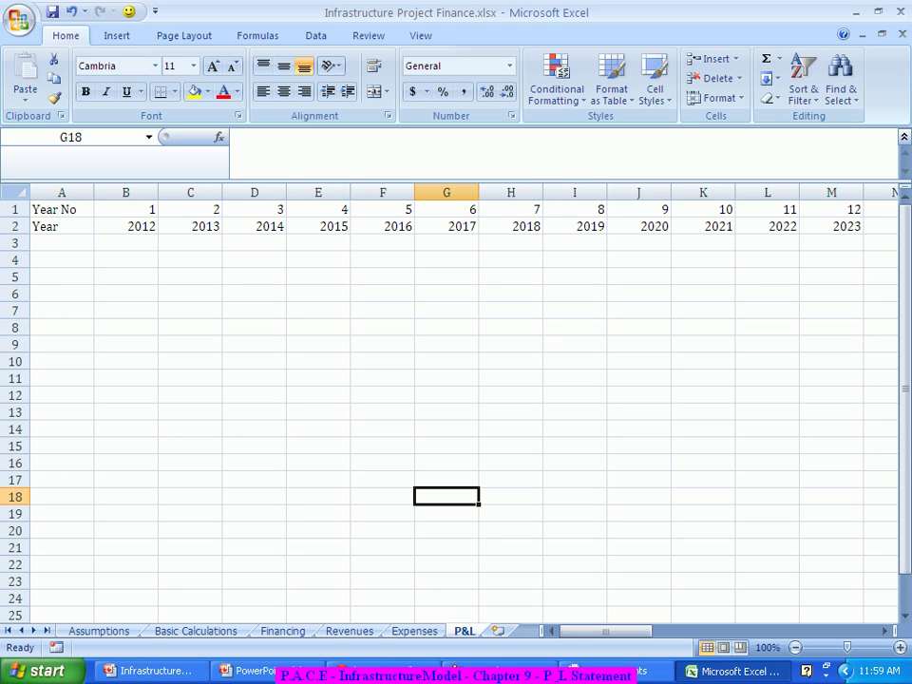
# Step: Enter the label Revenue from Operations in A3 and fit column A's width to its contents
pyautogui.click(62, 244)
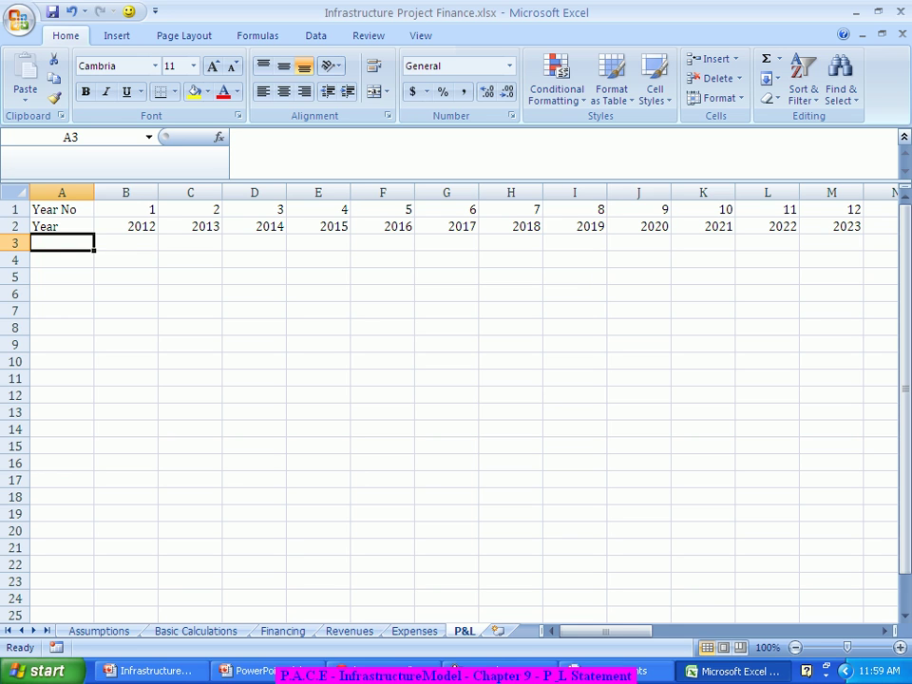
pyautogui.write('Revenue from Operations')
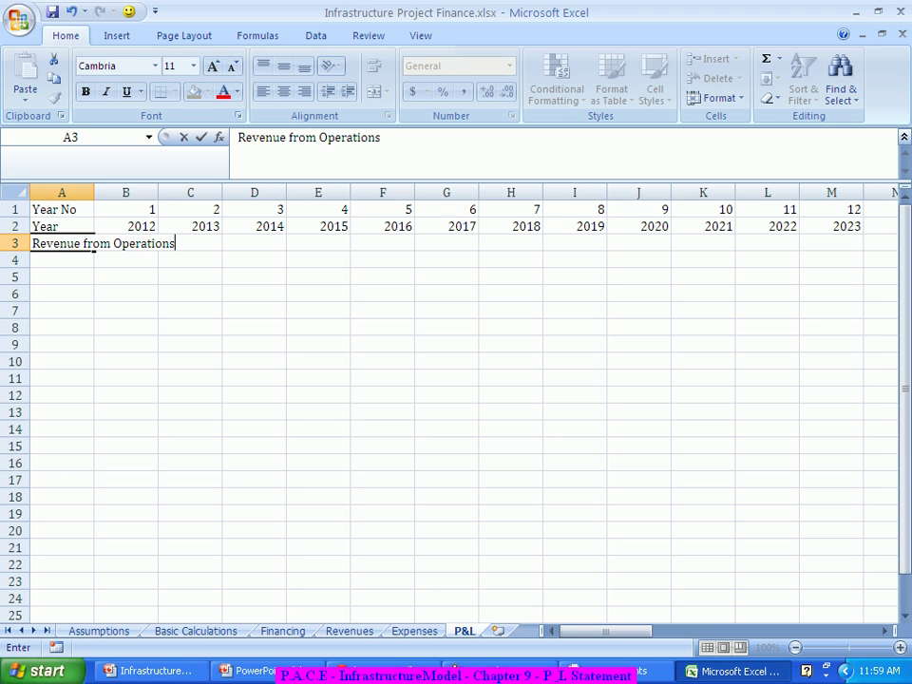
pyautogui.press('Tab')
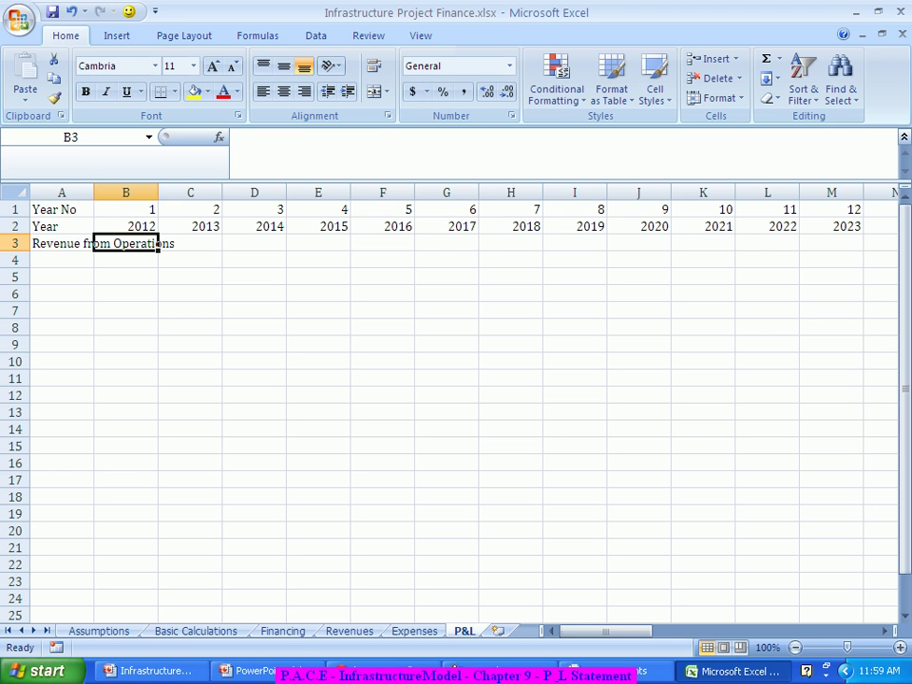
pyautogui.hotkey('alt', 'h')
pyautogui.press('o')
pyautogui.press('i')
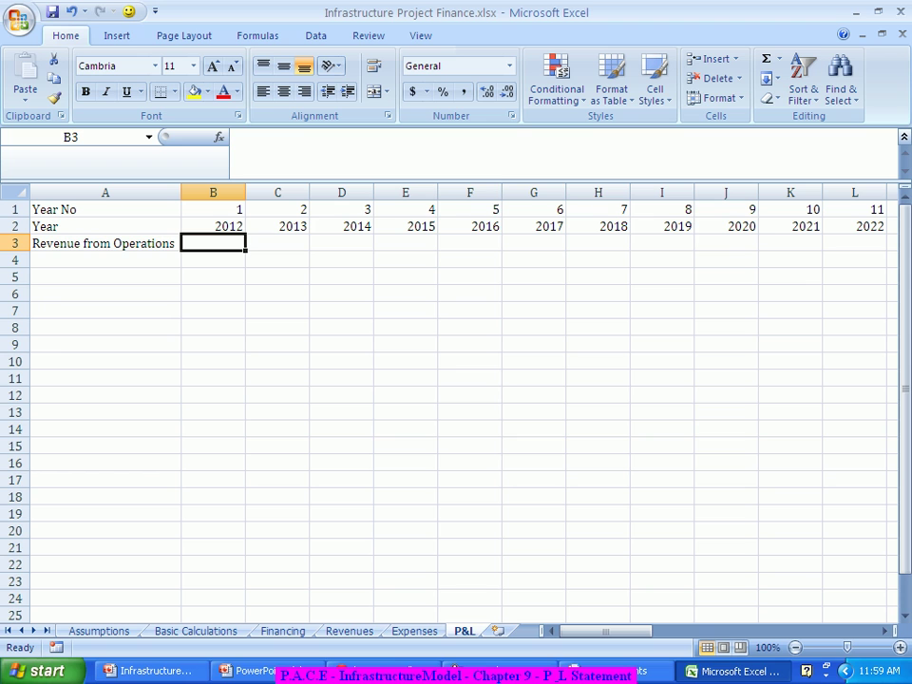
# Step: Enter the row labels Other Revenue in A4 and Total Revenue in A5
pyautogui.click(105, 259)
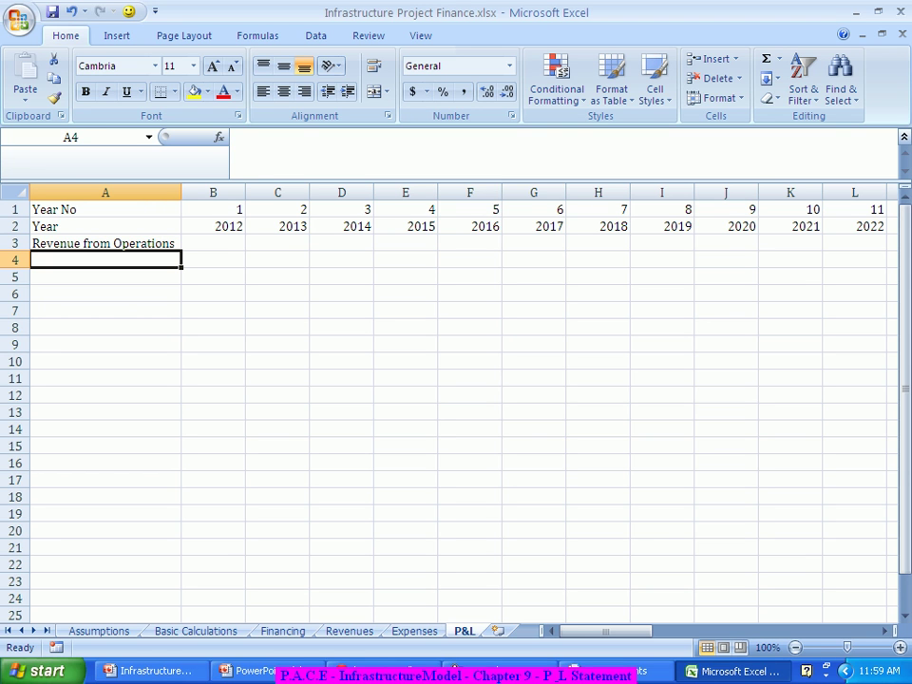
pyautogui.write('Other')
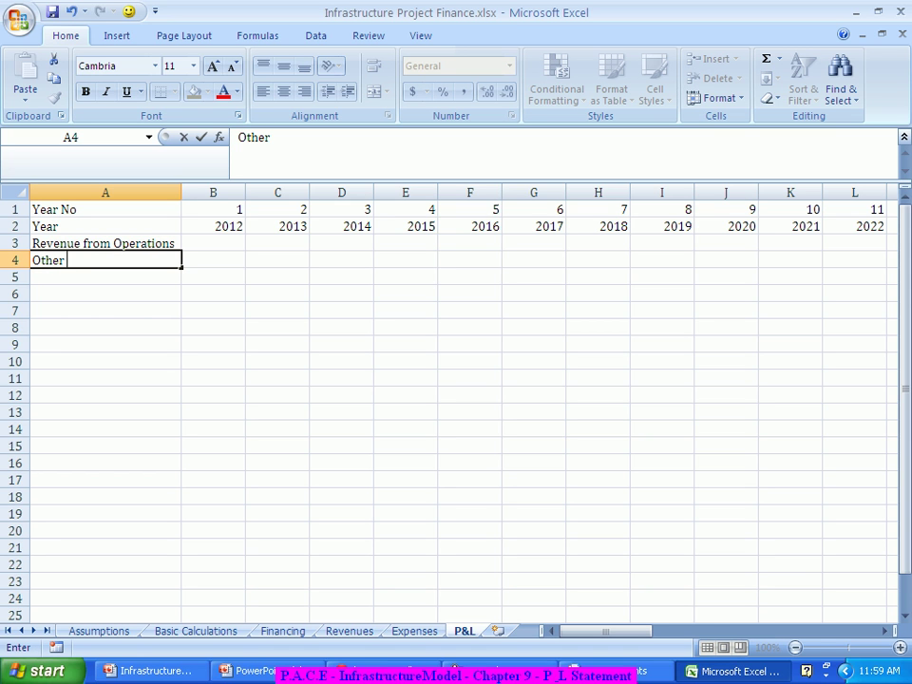
pyautogui.write(' E')
pyautogui.press('BackSpace')
pyautogui.write('Revenue')
pyautogui.press('Return')
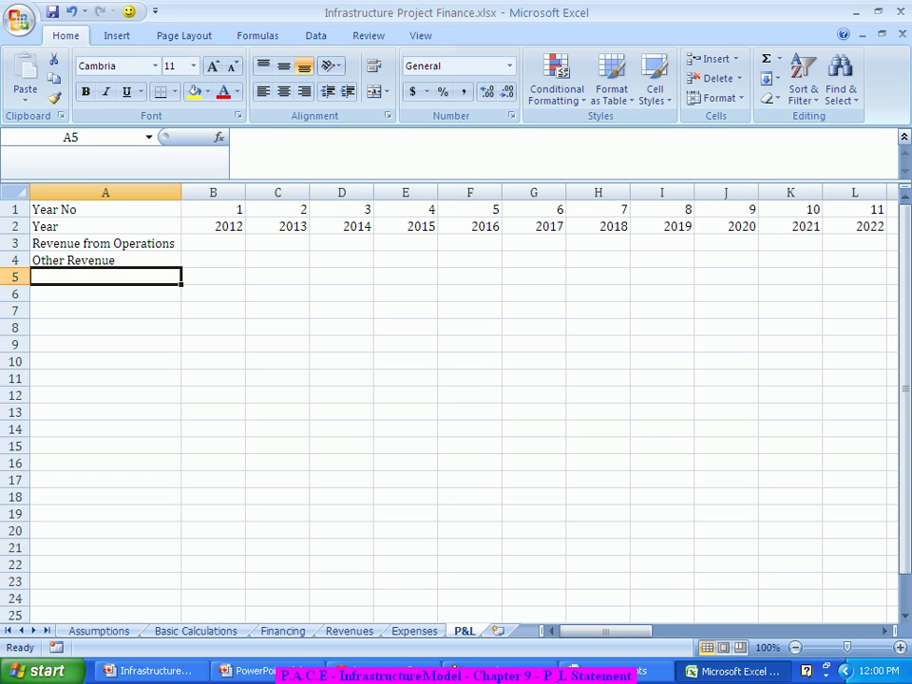
pyautogui.write('Total')
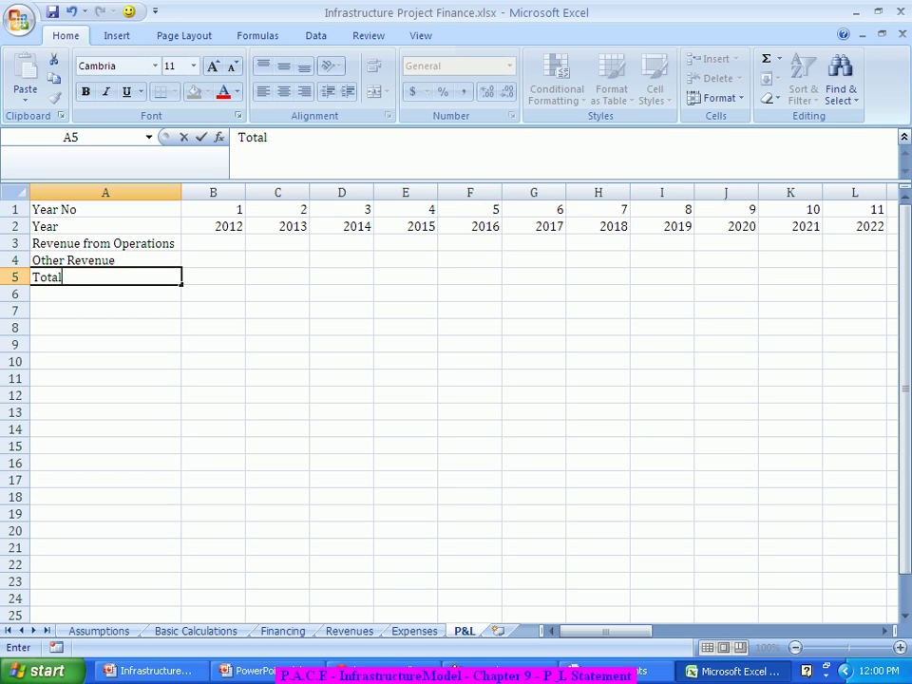
pyautogui.write(' Revenue')
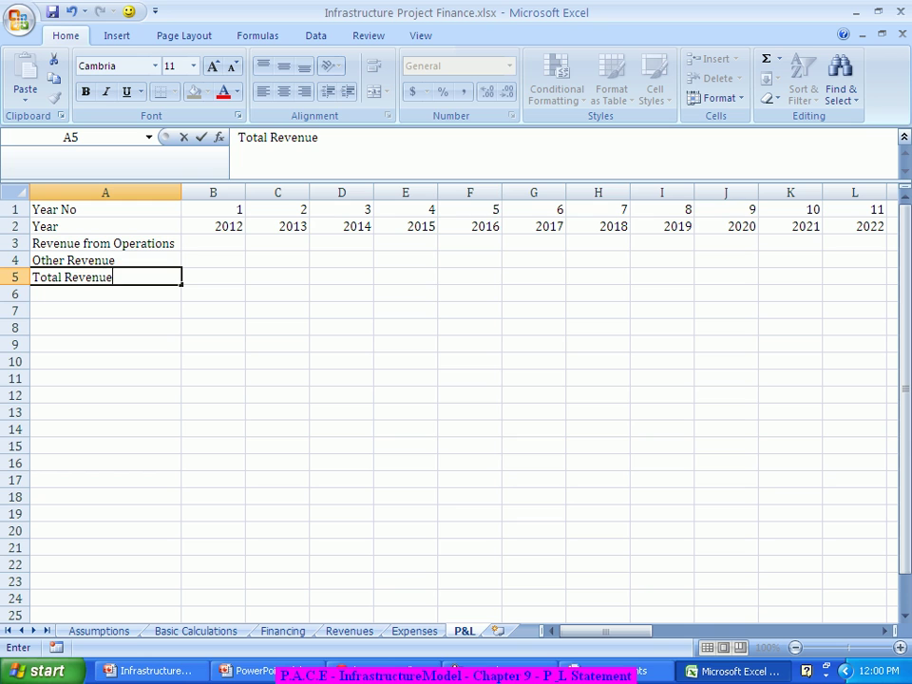
pyautogui.press('Return')
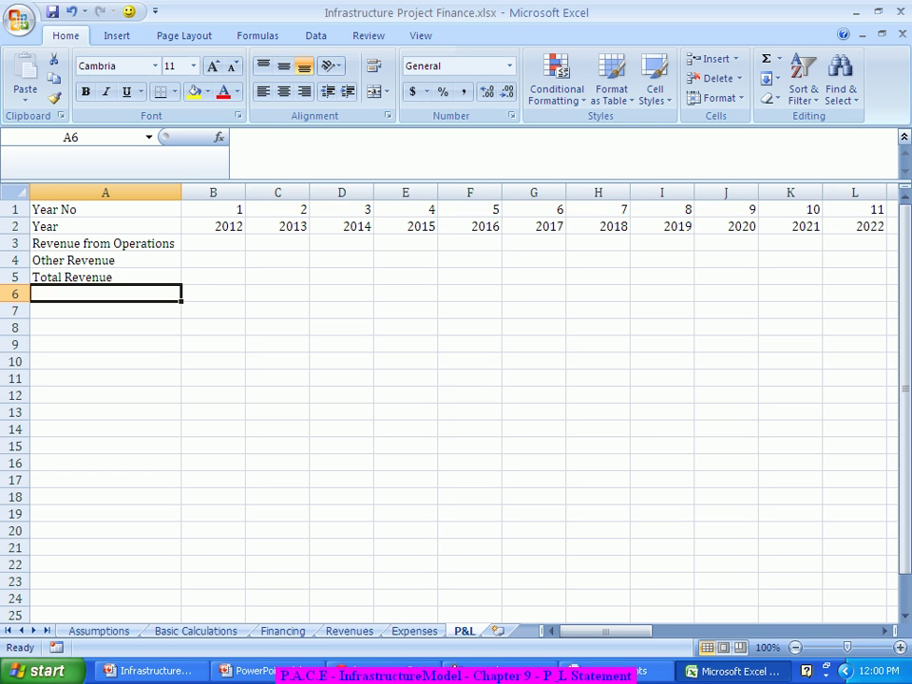
# Step: Enter the row labels Total O & M Expenses in A6 and Lease Rentals in A7
pyautogui.write('Total ')
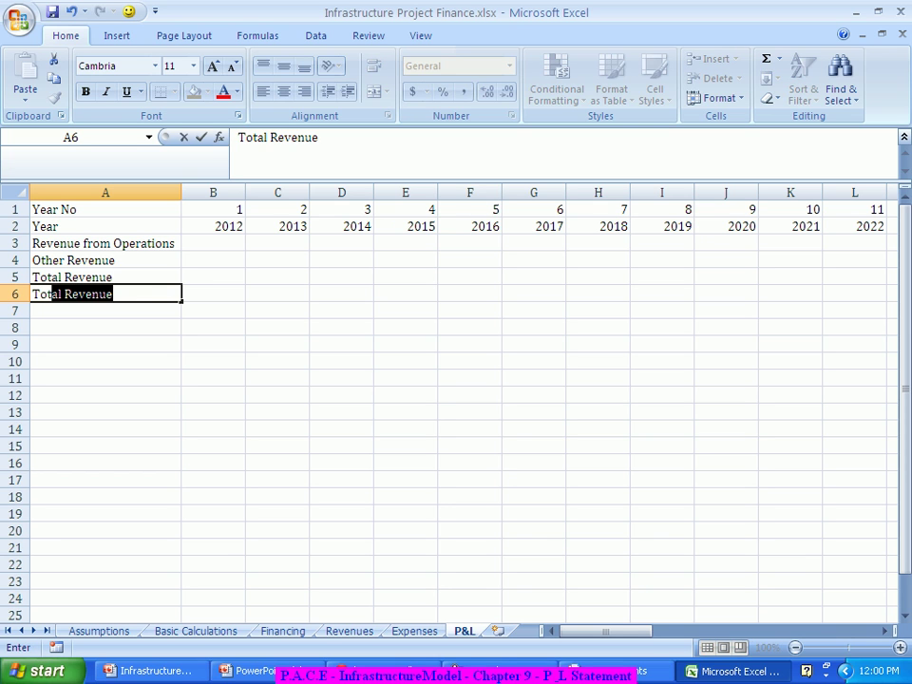
pyautogui.write('O')
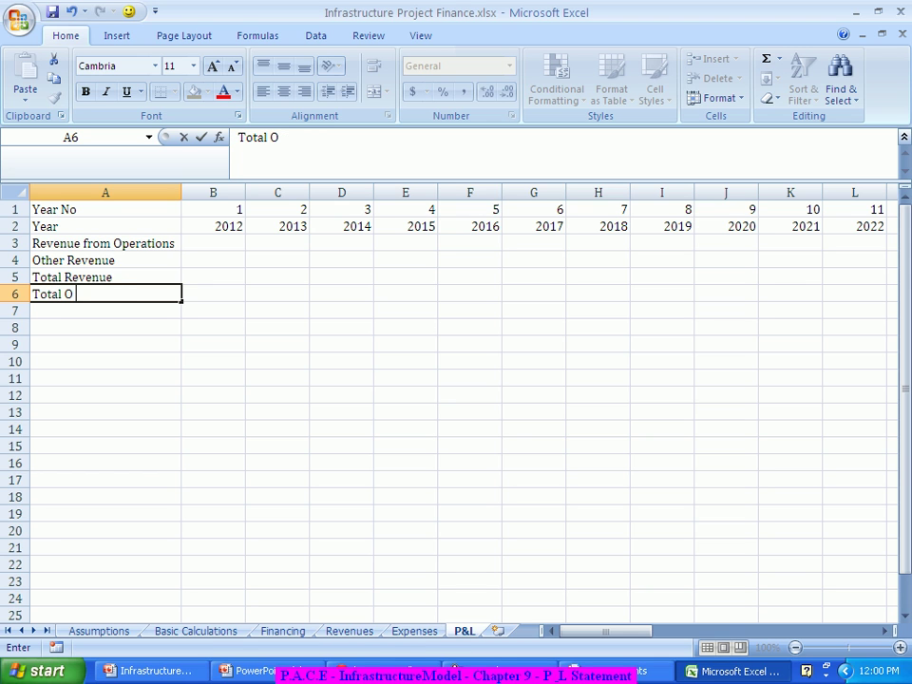
pyautogui.write(' & M Expenses')
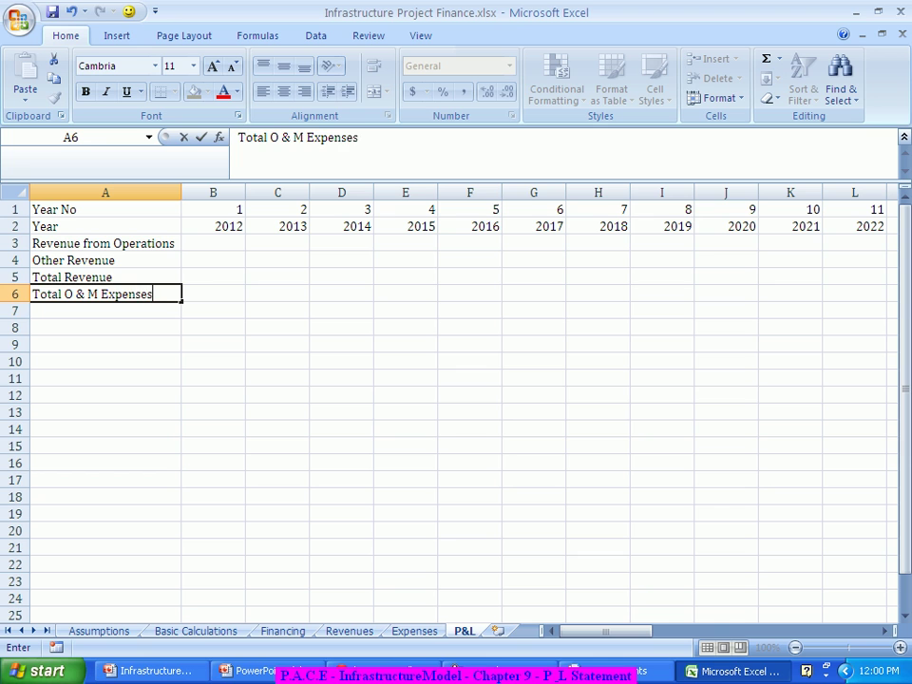
pyautogui.press('Return')
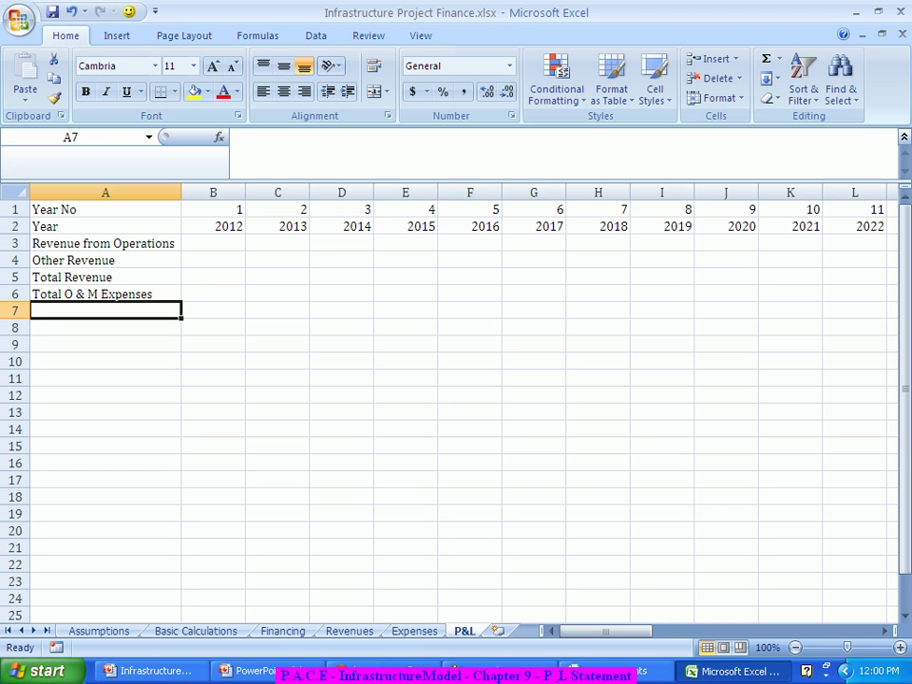
pyautogui.write('Leas')
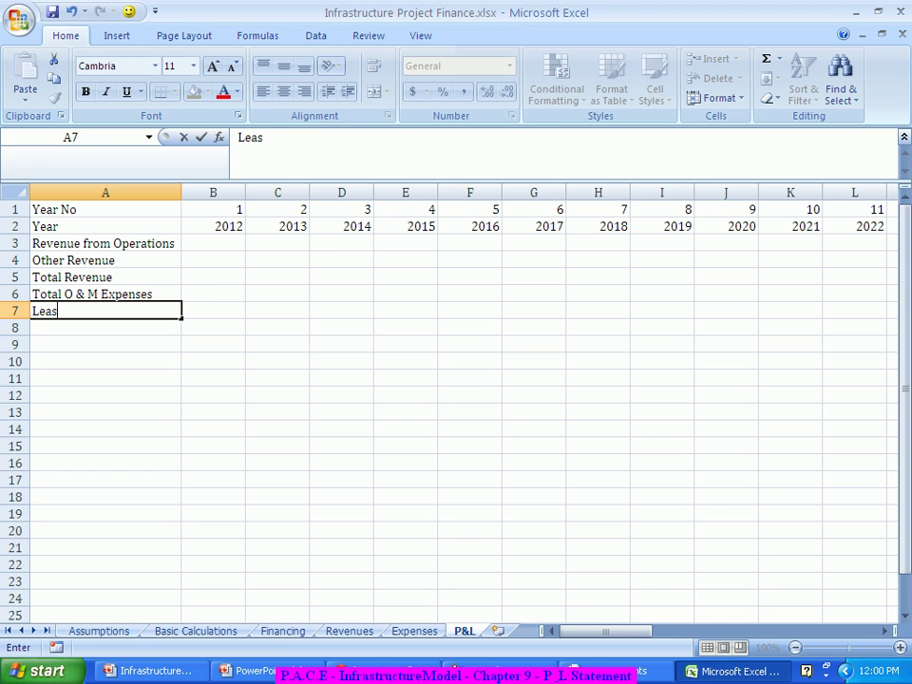
pyautogui.write('e Rentals')
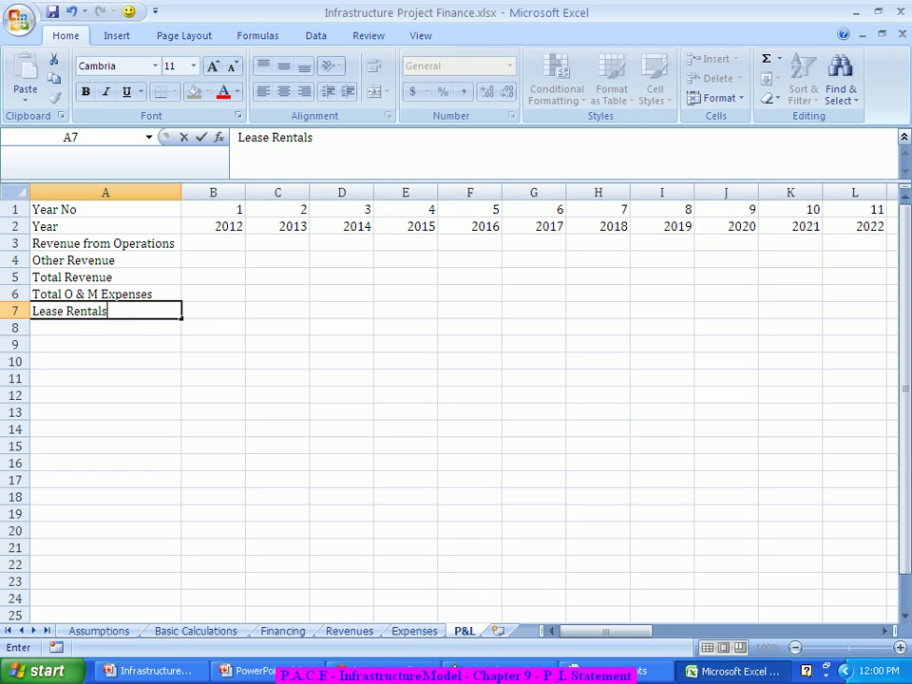
pyautogui.press('Return')
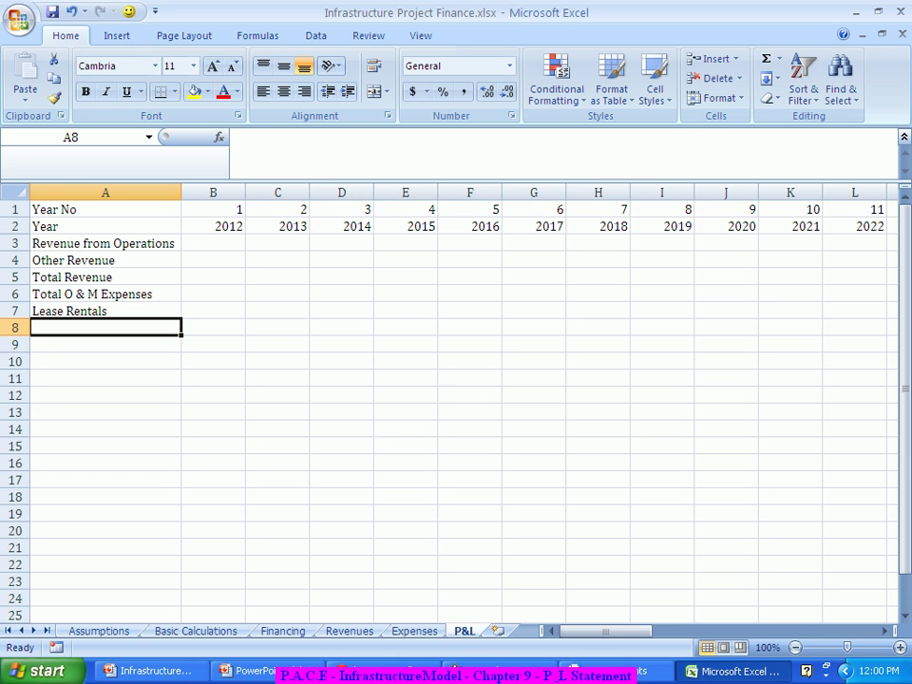
# Step: Enter the row labels Annual Development Premium in A8 and Total Expenses in A9
pyautogui.write('Annual Development Premium')
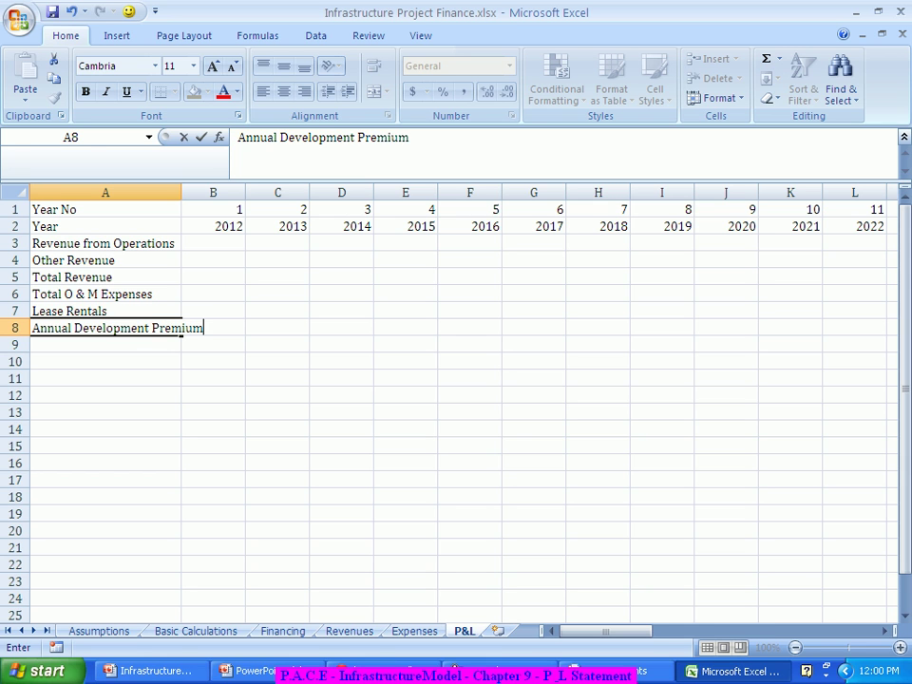
pyautogui.press('Return')
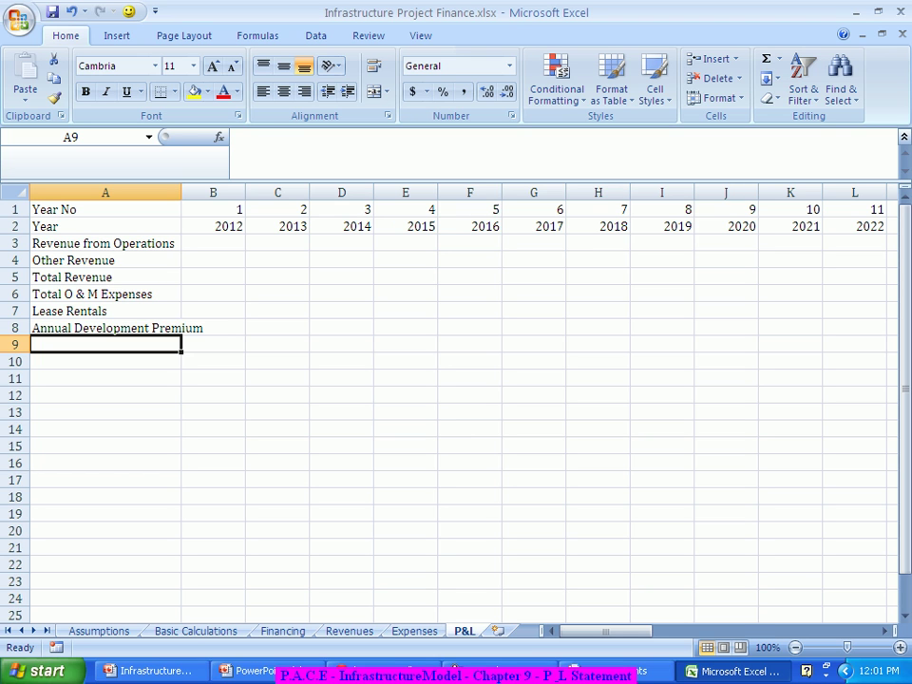
pyautogui.write('Tota')
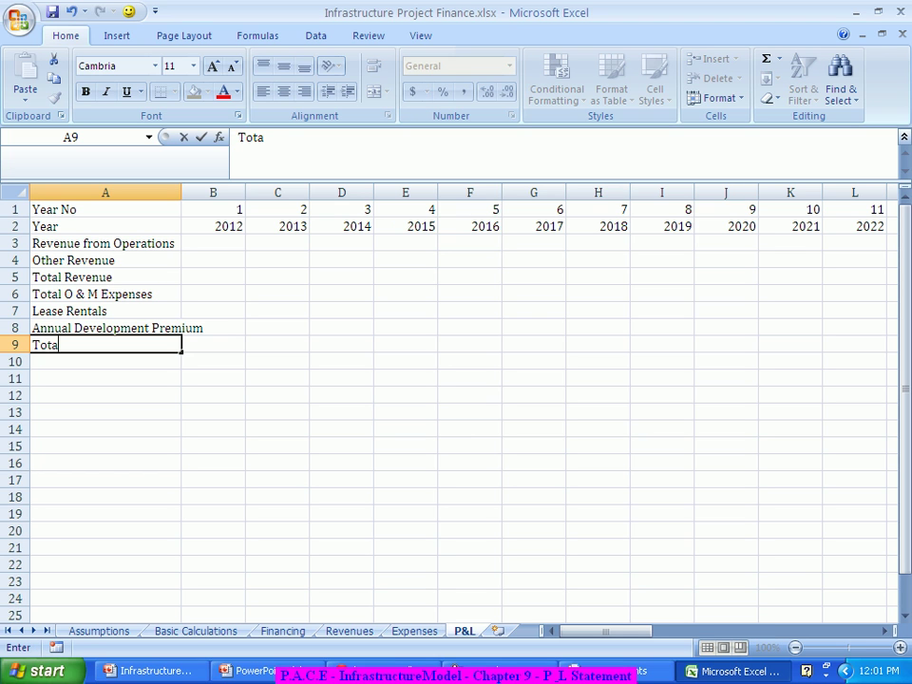
pyautogui.write('l Expens')
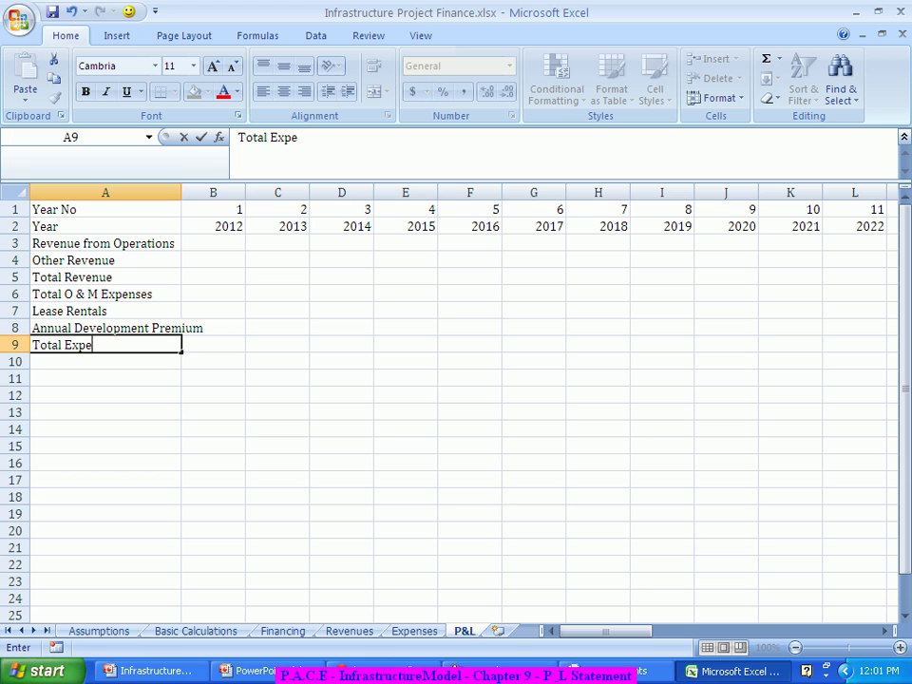
pyautogui.press('BackSpace')
pyautogui.write('ses')
pyautogui.press('Return')
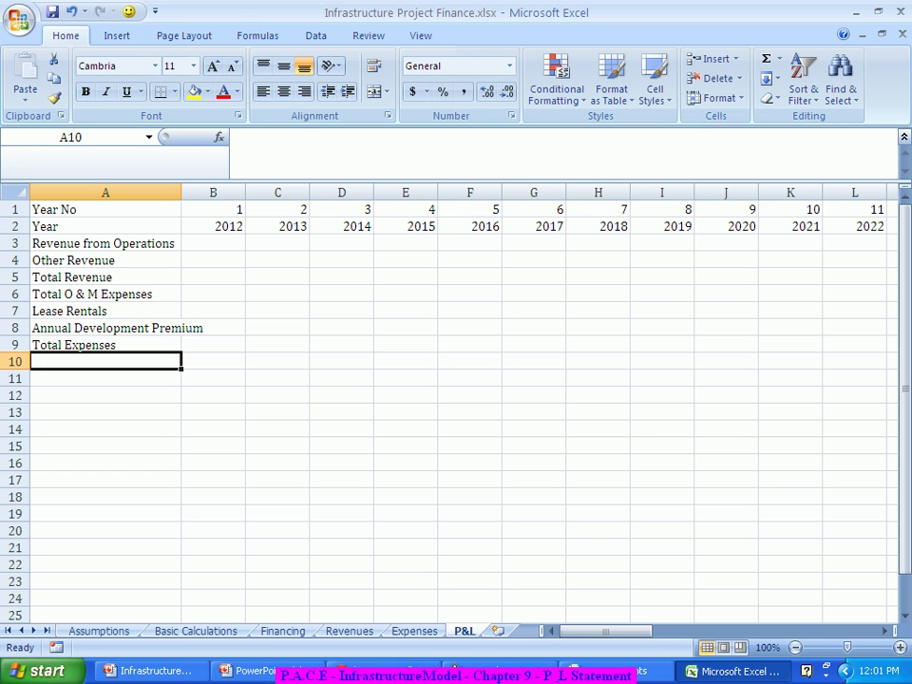
# Step: Enter the row labels PBDIT in A10, Depreciation in A11 and PBIT in A12
pyautogui.write('PBDIT')
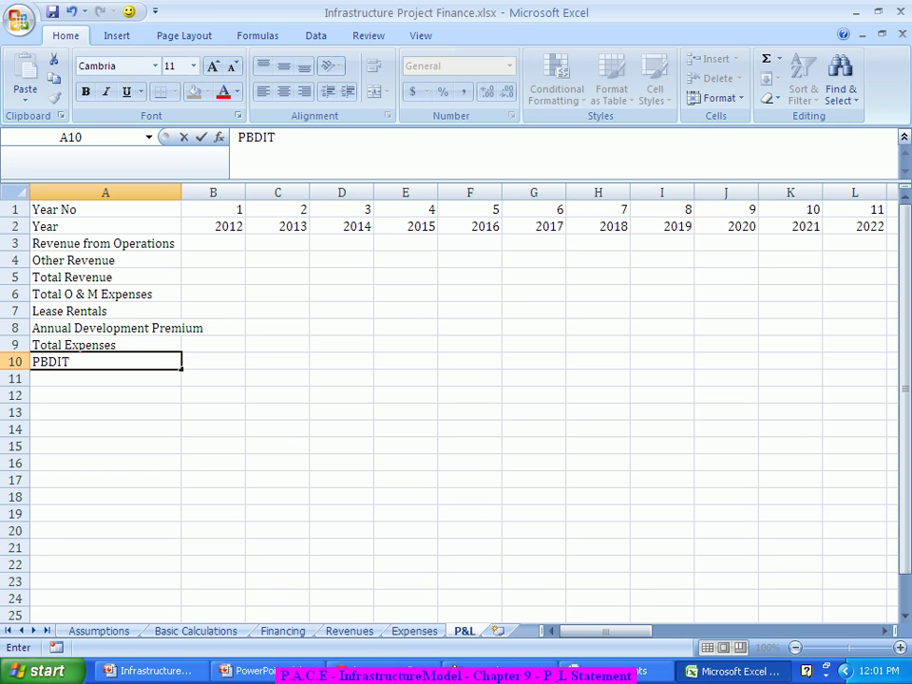
pyautogui.press('Return')
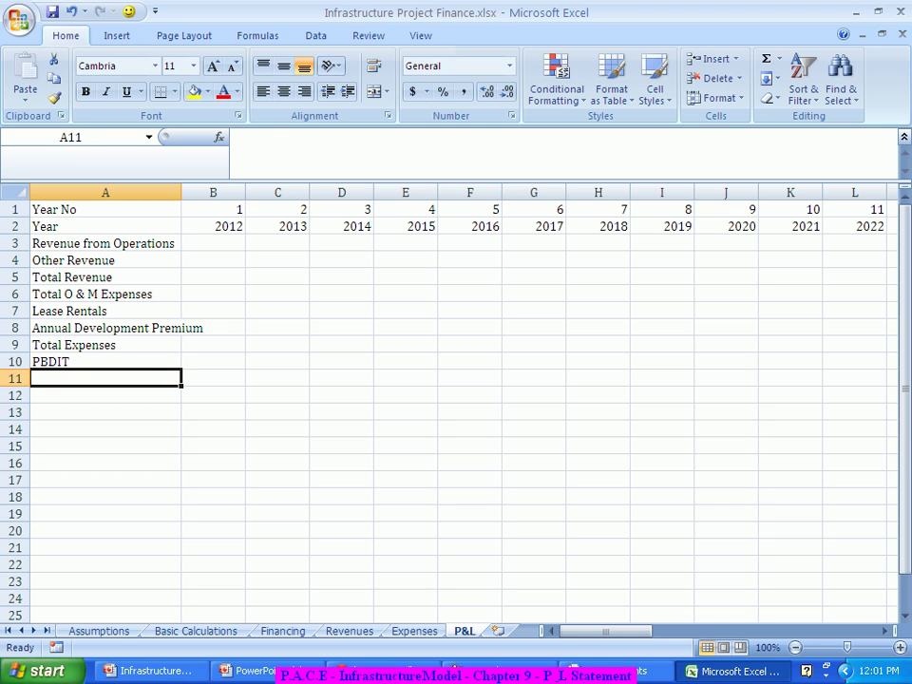
pyautogui.write('Depreciation')
pyautogui.press('Return')
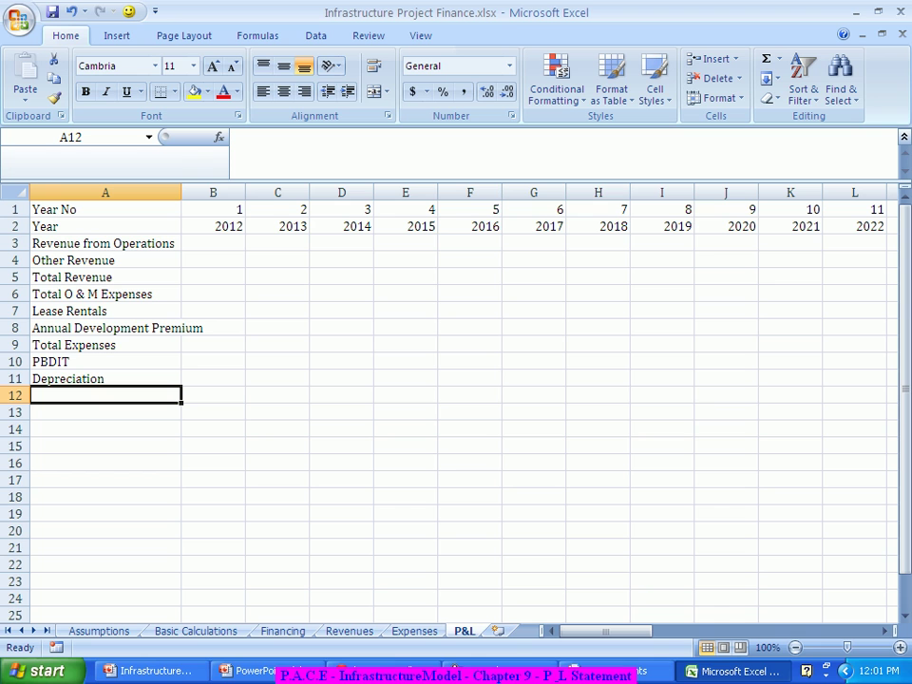
pyautogui.write('PBIT')
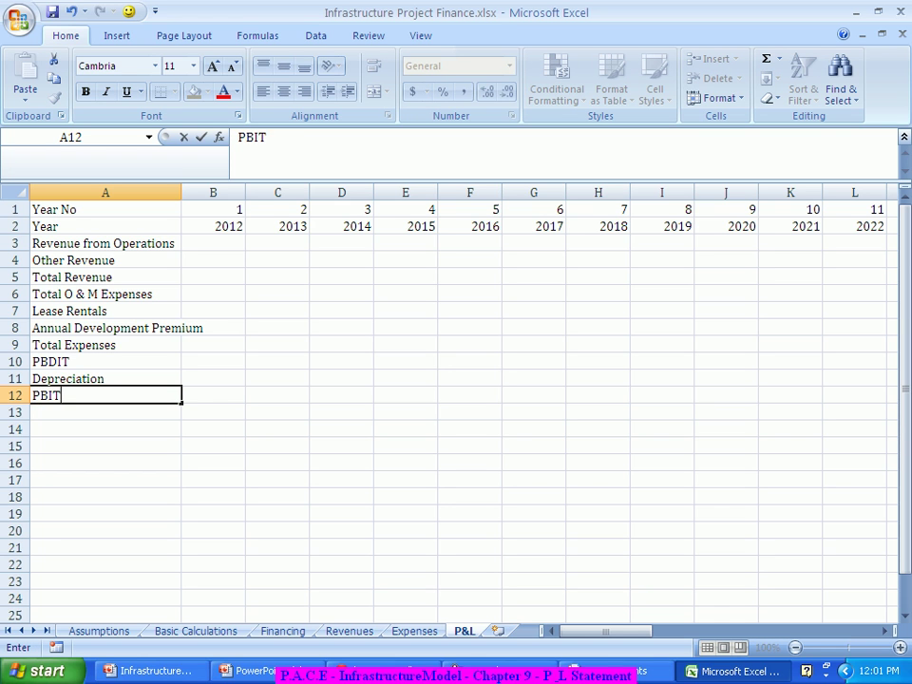
pyautogui.press('Return')
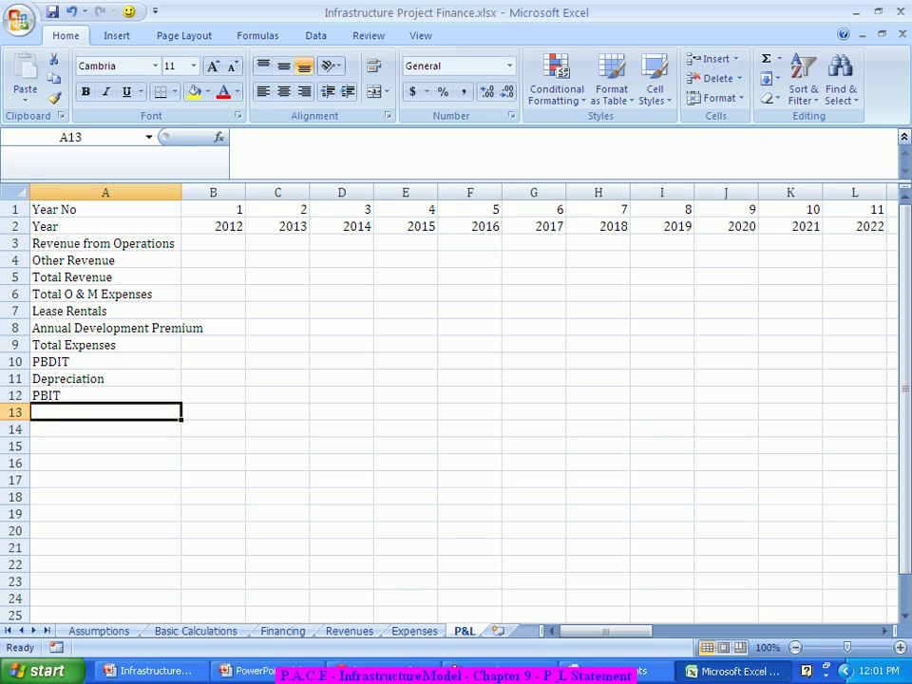
# Step: Enter the row labels Interest on Loan in A13 and Interest on Draft in A14
pyautogui.write('Inb')
pyautogui.press('BackSpace')
pyautogui.write('terest')
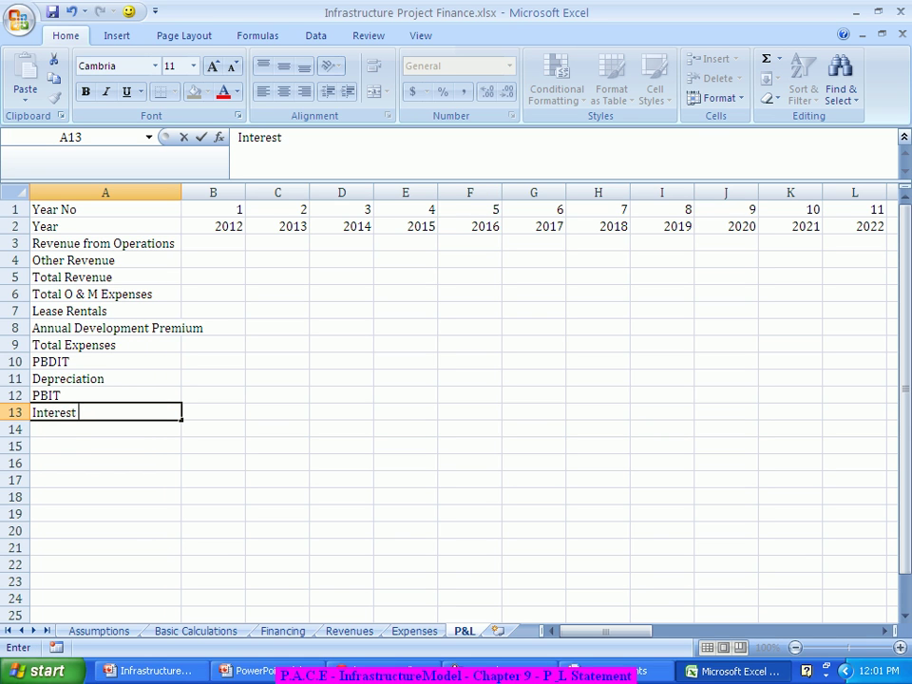
pyautogui.write(' on Loan')
pyautogui.hotkey('ctrl', 'Return')
pyautogui.press('Return')
pyautogui.write('Interes')
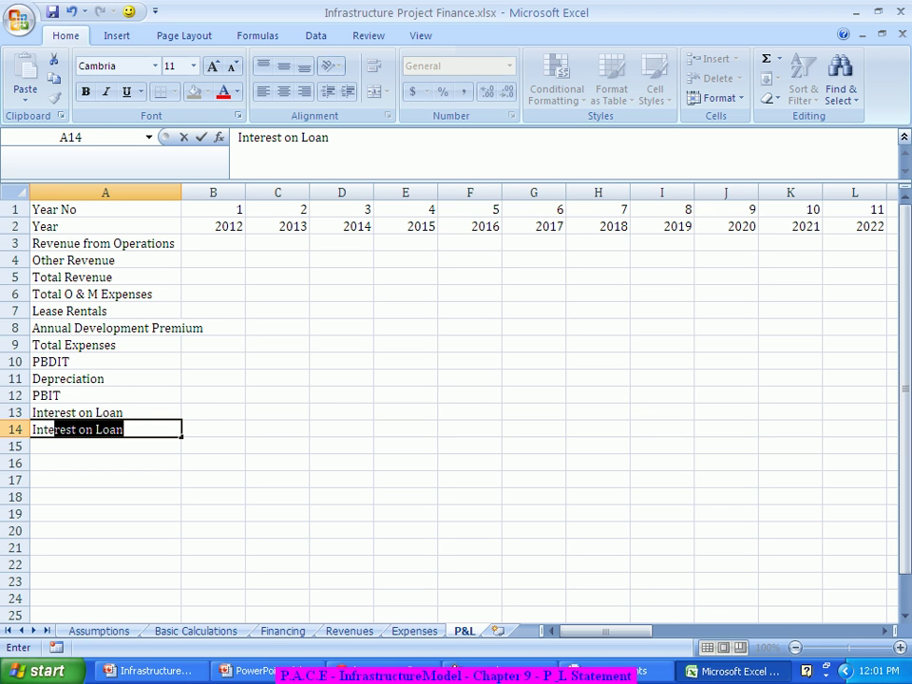
pyautogui.write('t on D')
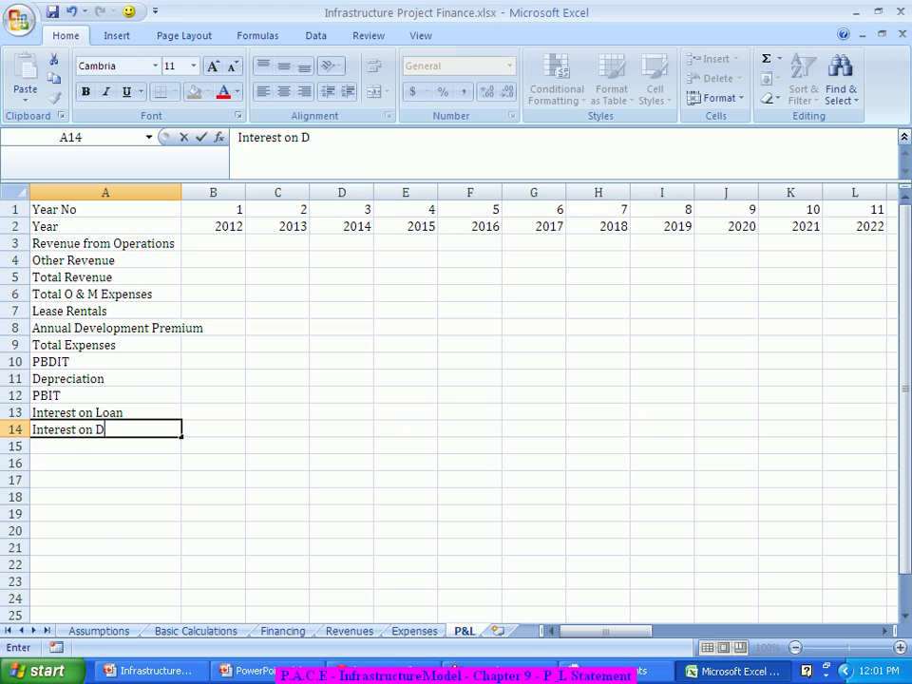
pyautogui.write('raft')
pyautogui.press('Return')
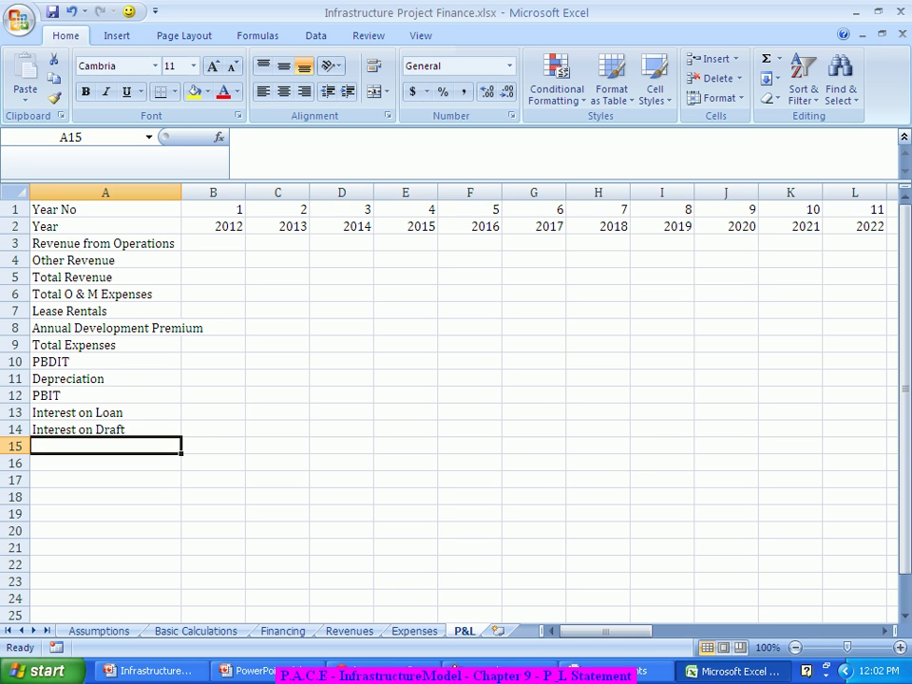
# Step: Enter the row labels PBT, Tax and PAT in A15 to A17 and fit column A's width to its contents
pyautogui.write('PBT')
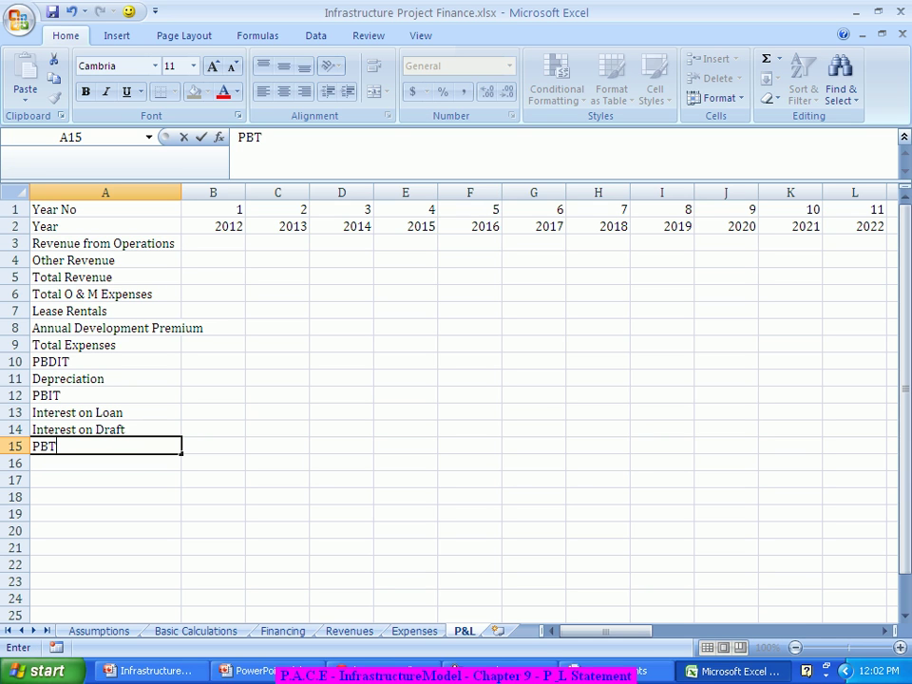
pyautogui.press('Return')
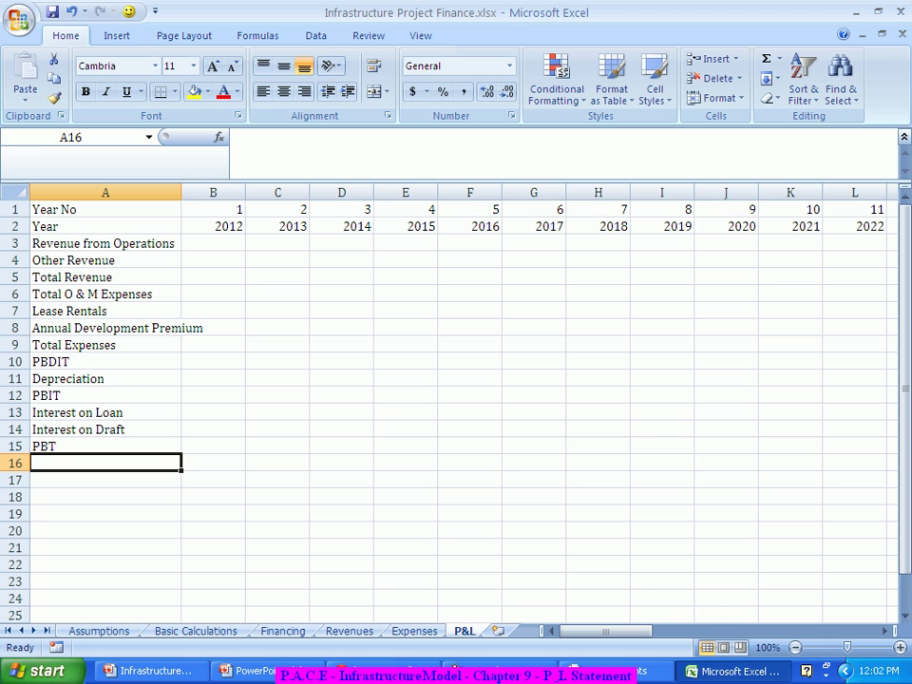
pyautogui.write('Tax')
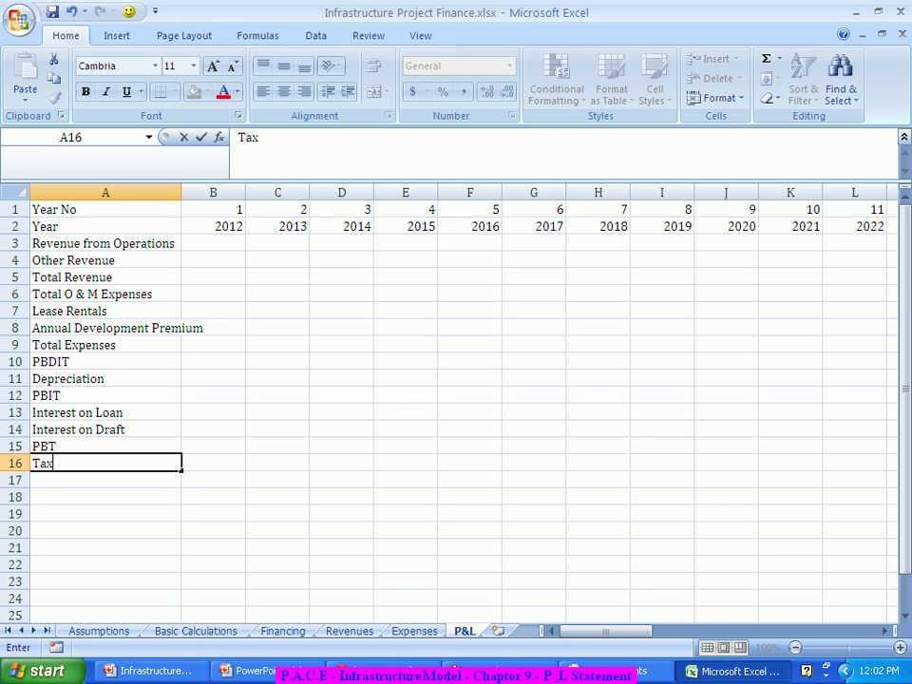
pyautogui.press('Return')
pyautogui.write('PAT')
pyautogui.press('Return')
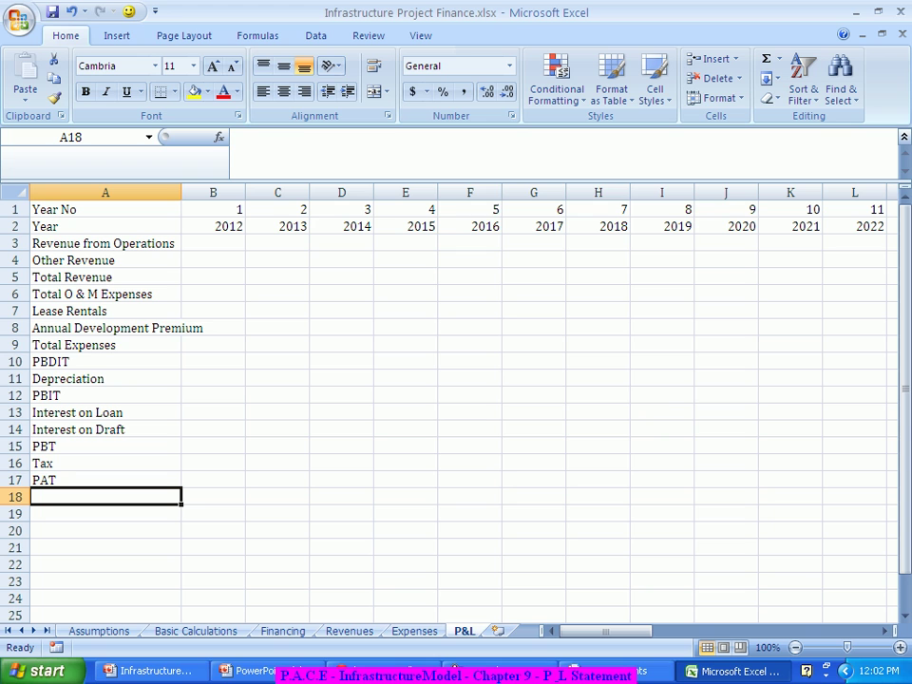
pyautogui.doubleClick(181, 193)
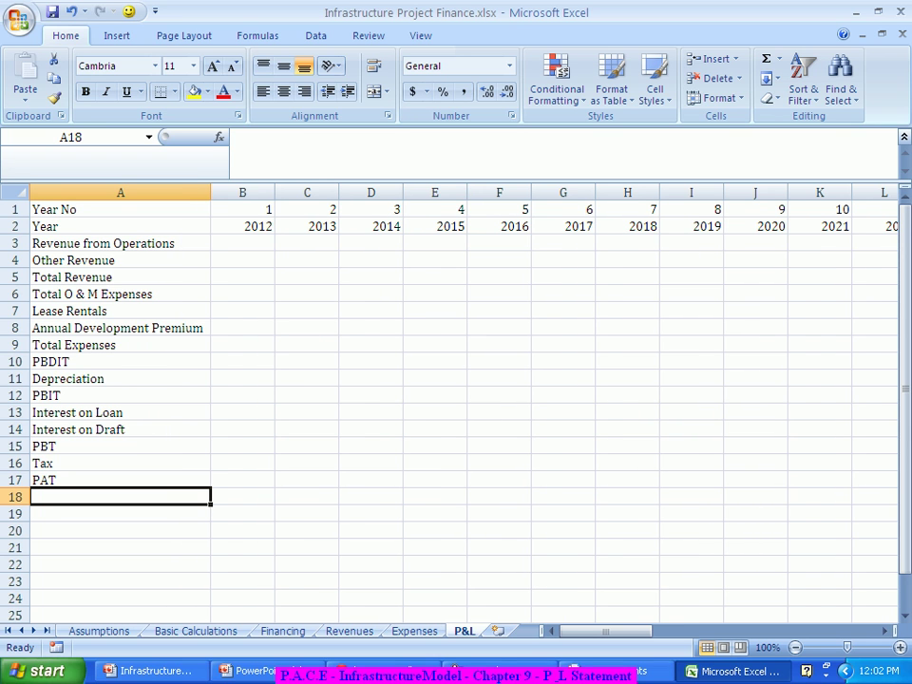
# Step: Link Revenue from Operations in B3 to the 2012 Total Revenue in cell B21 of the Revenues sheet
pyautogui.click(242, 243)
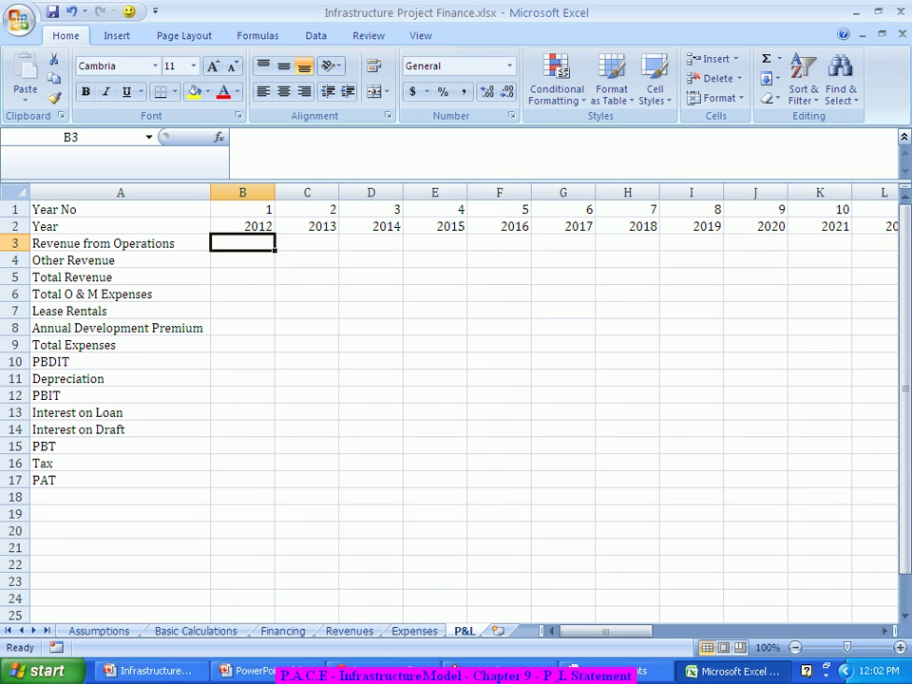
pyautogui.write('=')
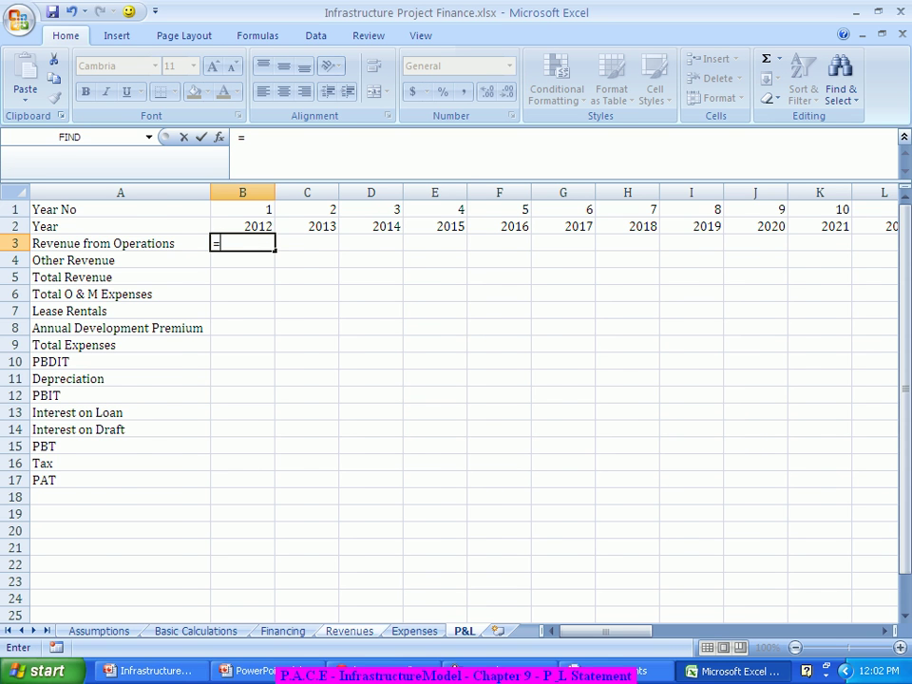
pyautogui.click(349, 631)
pyautogui.click(214, 530)
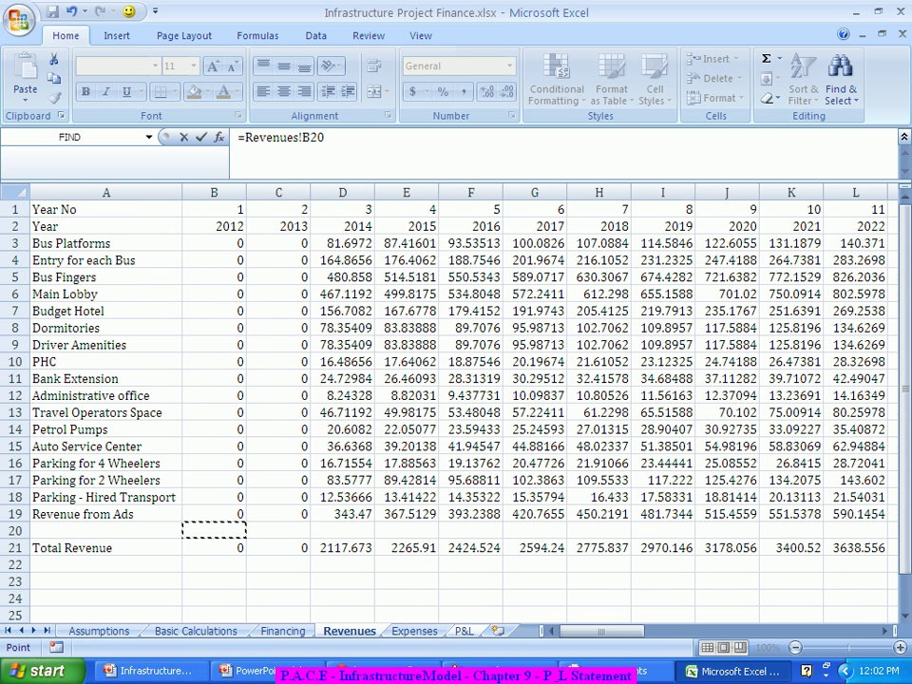
pyautogui.click(213, 547)
pyautogui.press('Return')
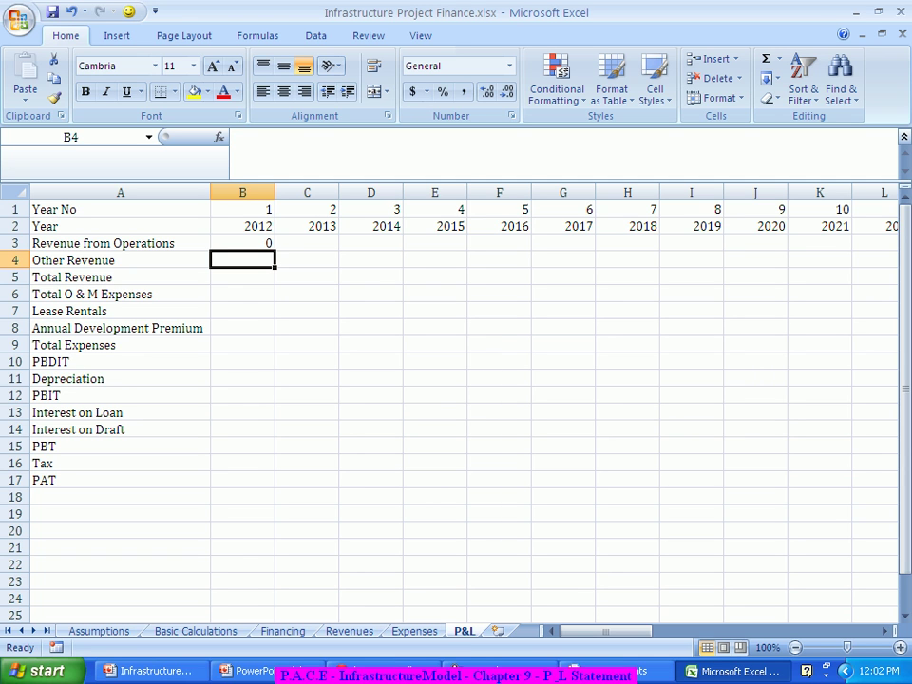
# Step: Fill the Revenue from Operations formula from B3 across to G3
pyautogui.click(242, 243)
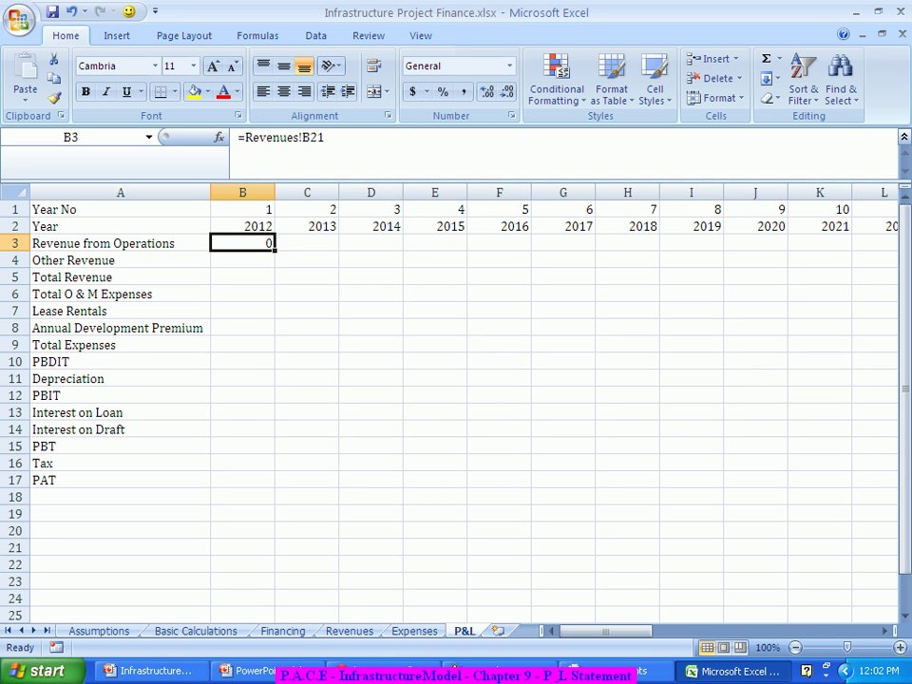
pyautogui.moveTo(274, 251); pyautogui.dragTo(591, 249)
pyautogui.click(627, 261)
# Step: Copy the Revenue from Operations formula in B3 across all the year columns of row 3, through column W
pyautogui.click(242, 243)
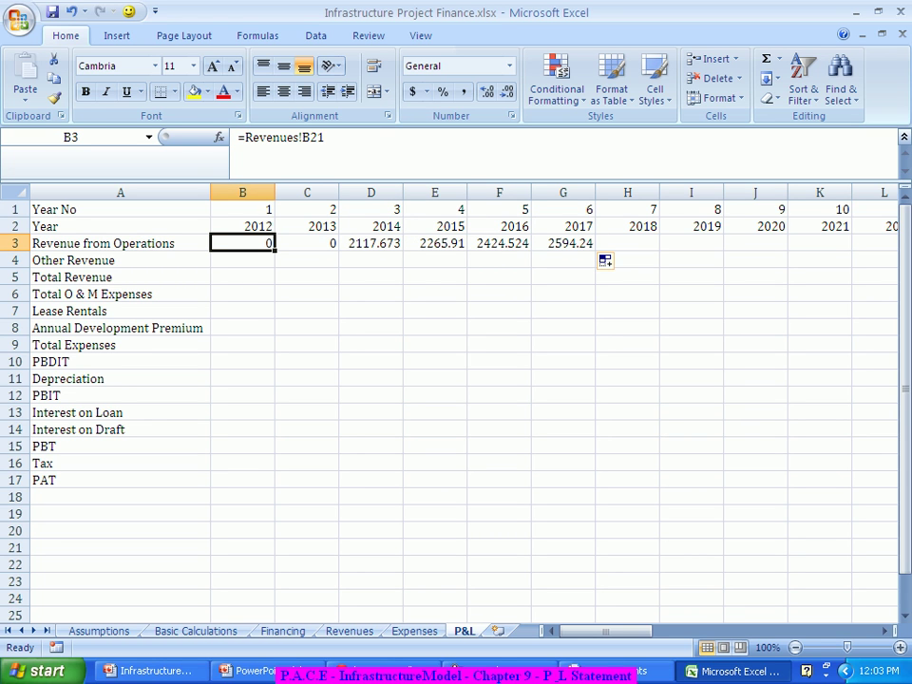
pyautogui.hotkey('ctrl', 'c')
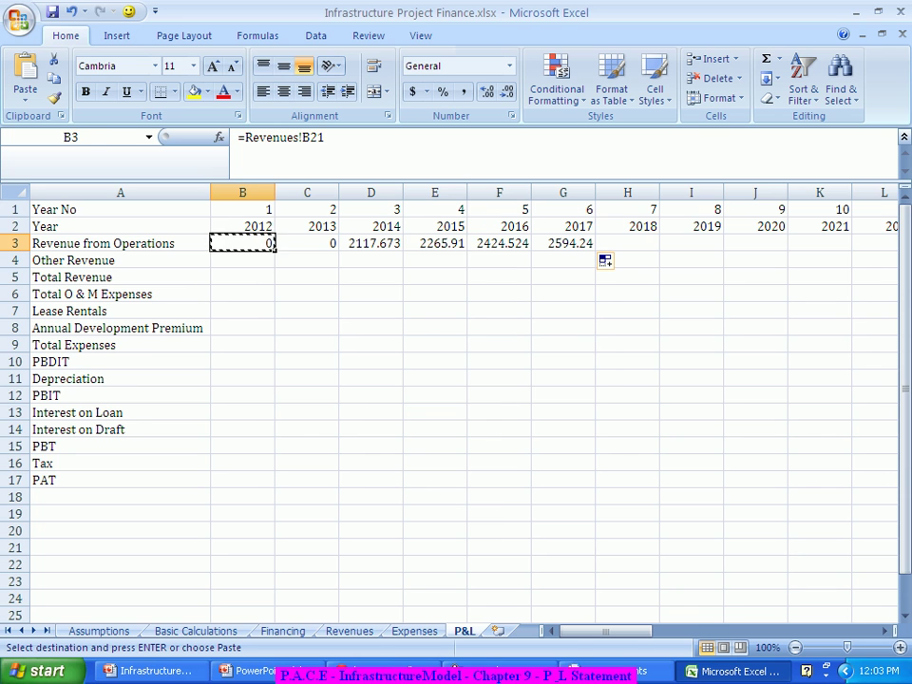
pyautogui.moveTo(242, 243); pyautogui.dragTo(865, 245)
pyautogui.hotkey('ctrl', 'v')
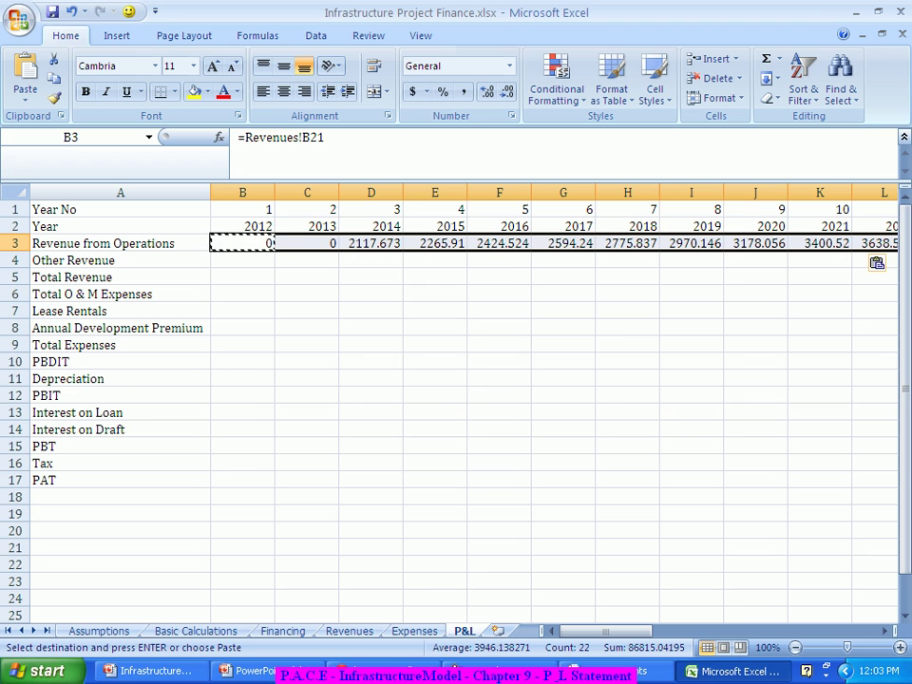
pyautogui.press('Escape')
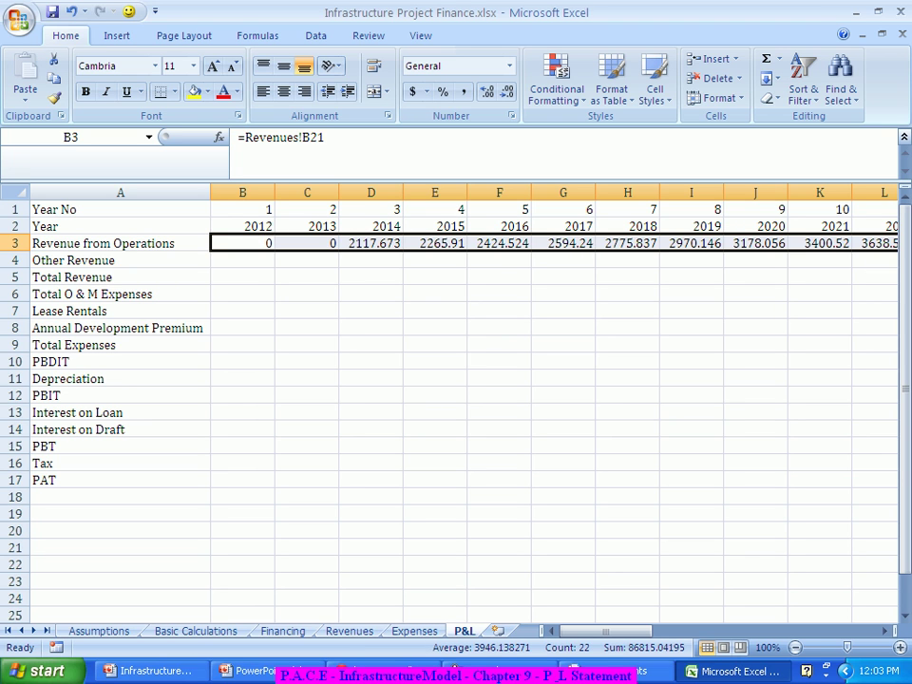
# Step: Try to add up the 2012 revenue lines B3 and B4 with a SUM formula in B5
pyautogui.click(306, 326)
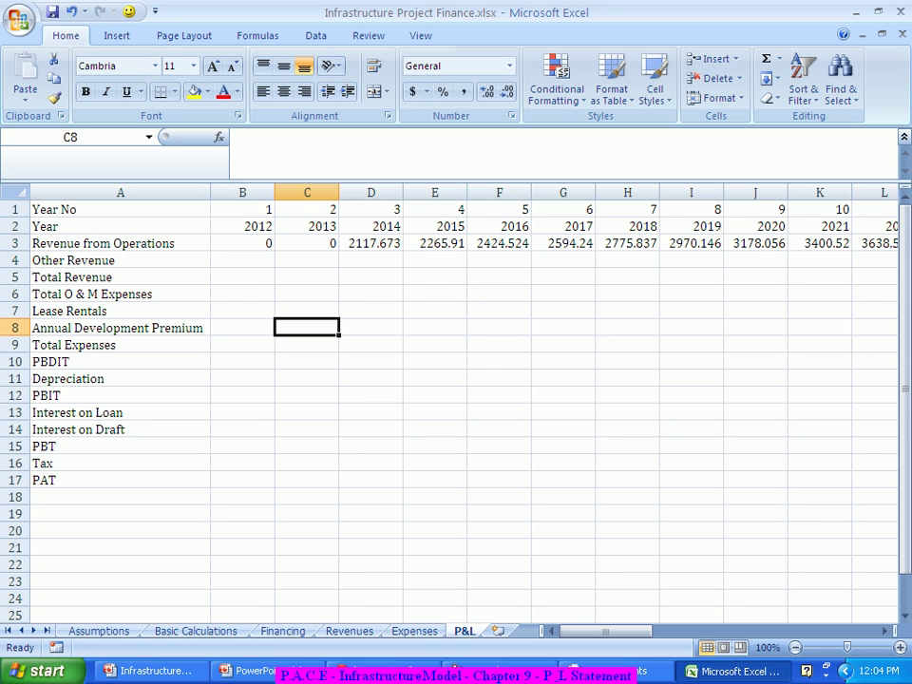
pyautogui.click(243, 277)
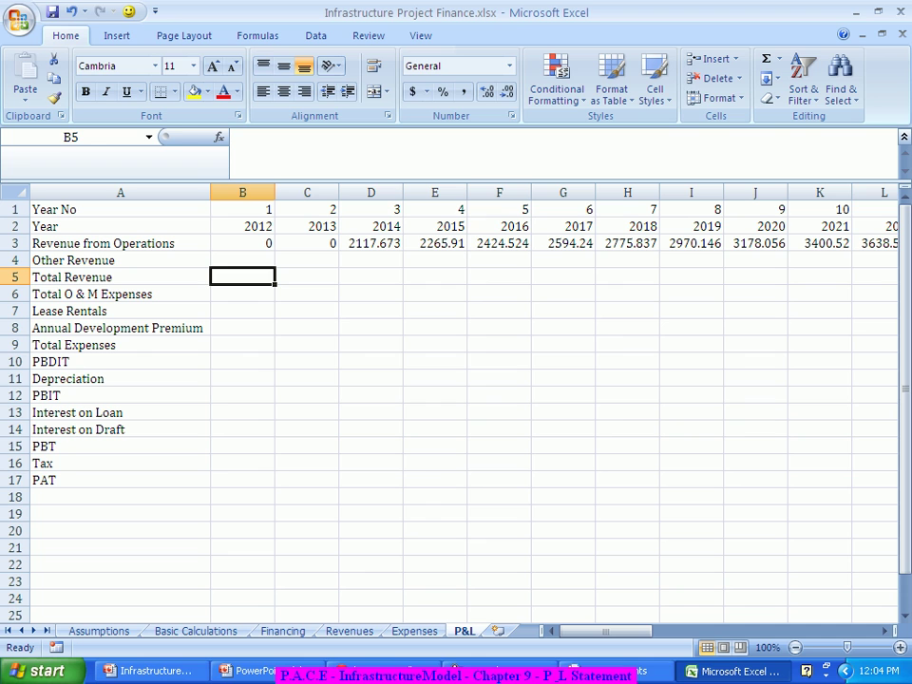
pyautogui.write('=Sum')
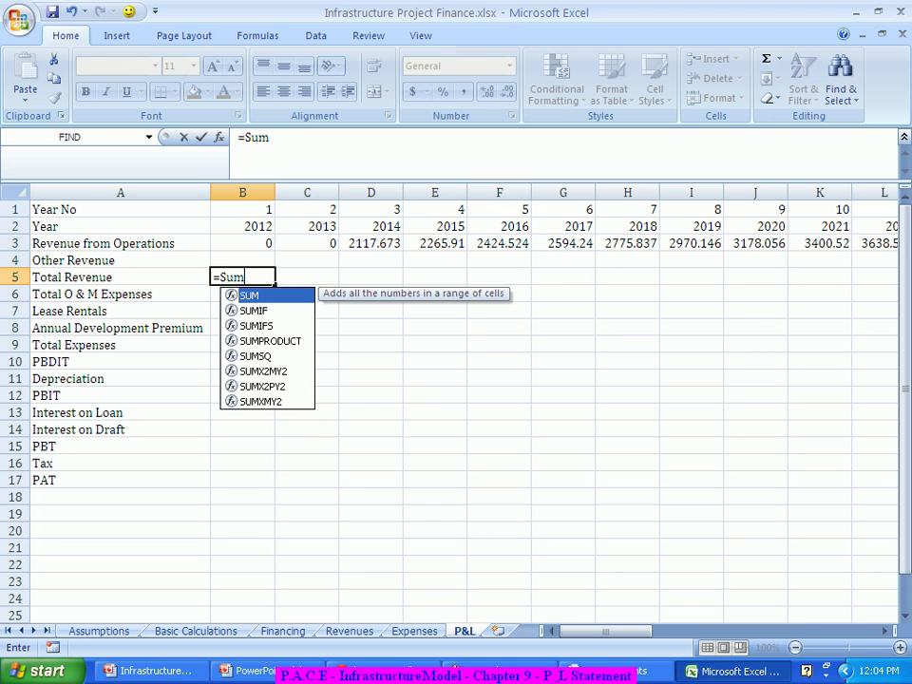
pyautogui.press('Tab')
pyautogui.press('Up')
pyautogui.press('Up')
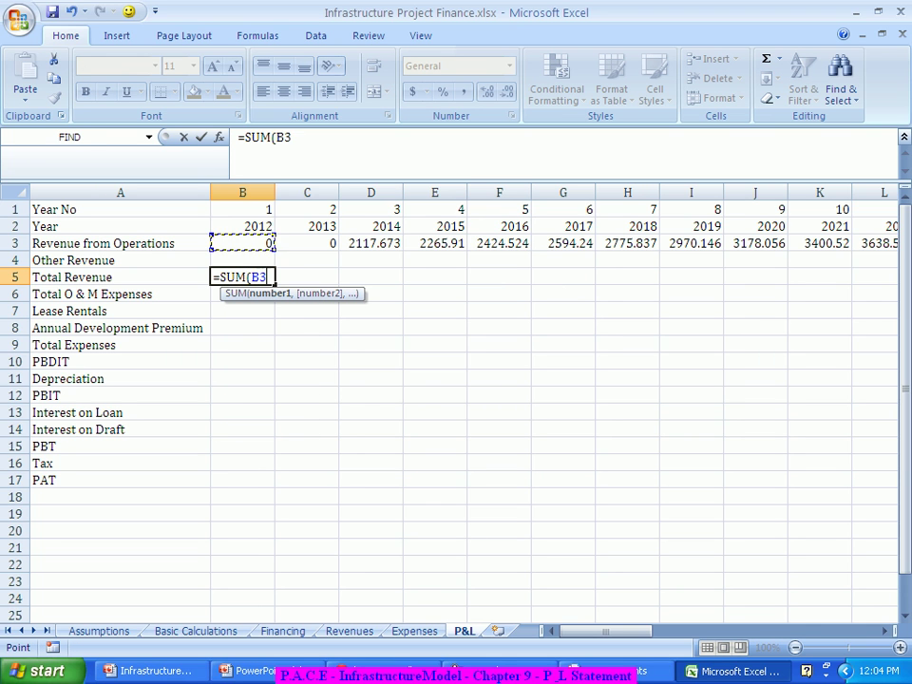
pyautogui.hotkey('shift', 'Down')
pyautogui.hotkey('shift', 'Down')
pyautogui.press('Down')
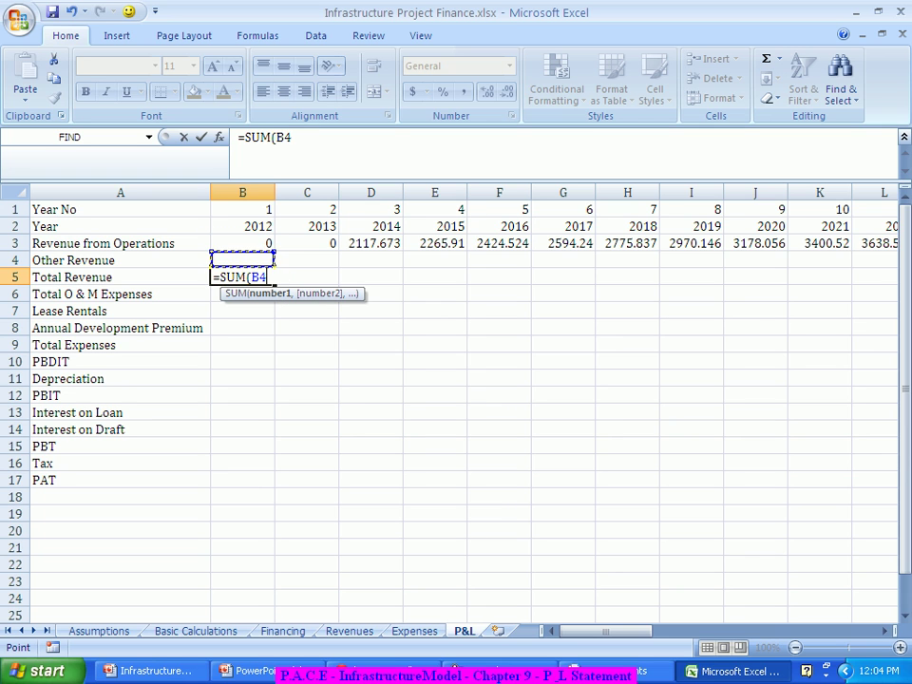
pyautogui.moveTo(242, 243); pyautogui.dragTo(242, 260)
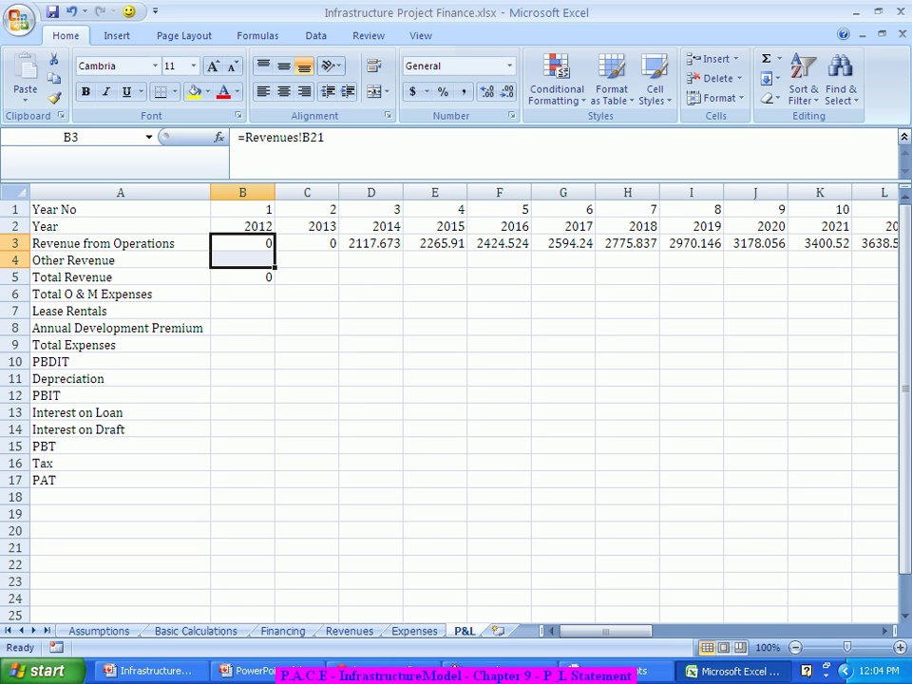
# Step: Calculate the 2012 Total Revenue in B5 with the formula =SUM(B3:B4)
pyautogui.click(242, 276)
pyautogui.write('=Sum')
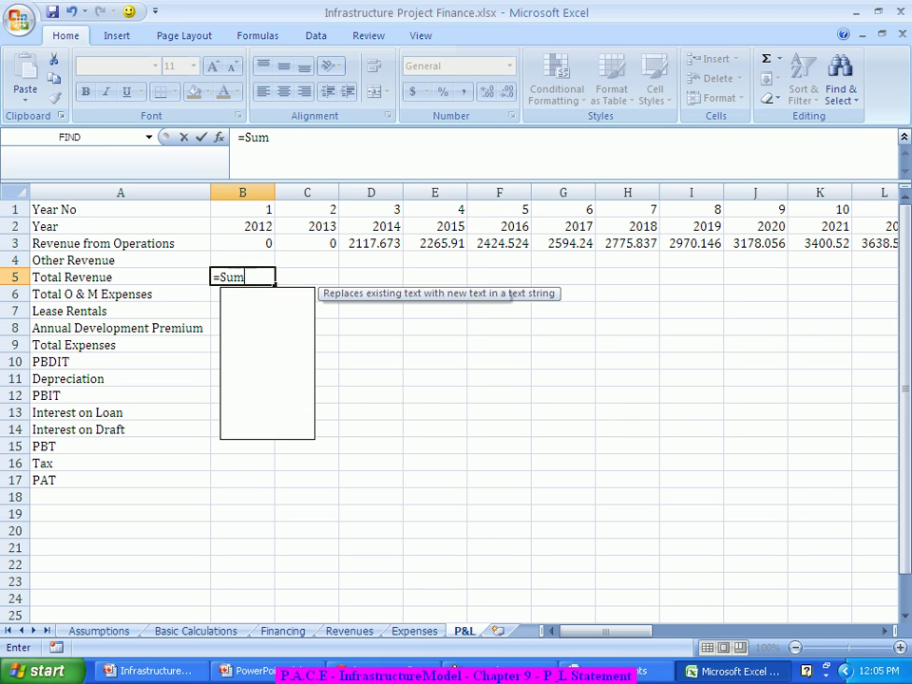
pyautogui.press('Tab')
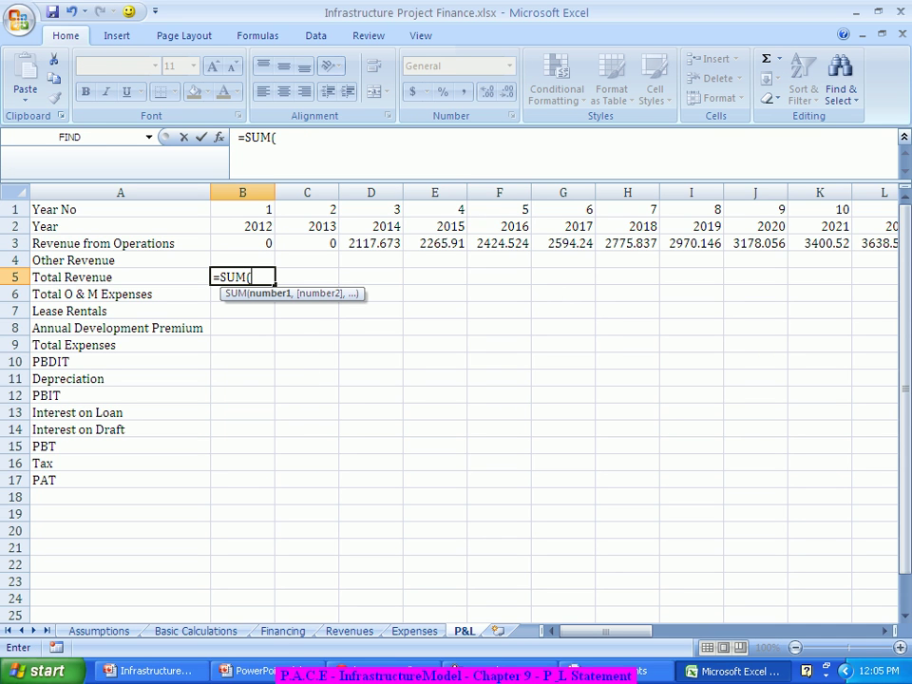
pyautogui.press('Up')
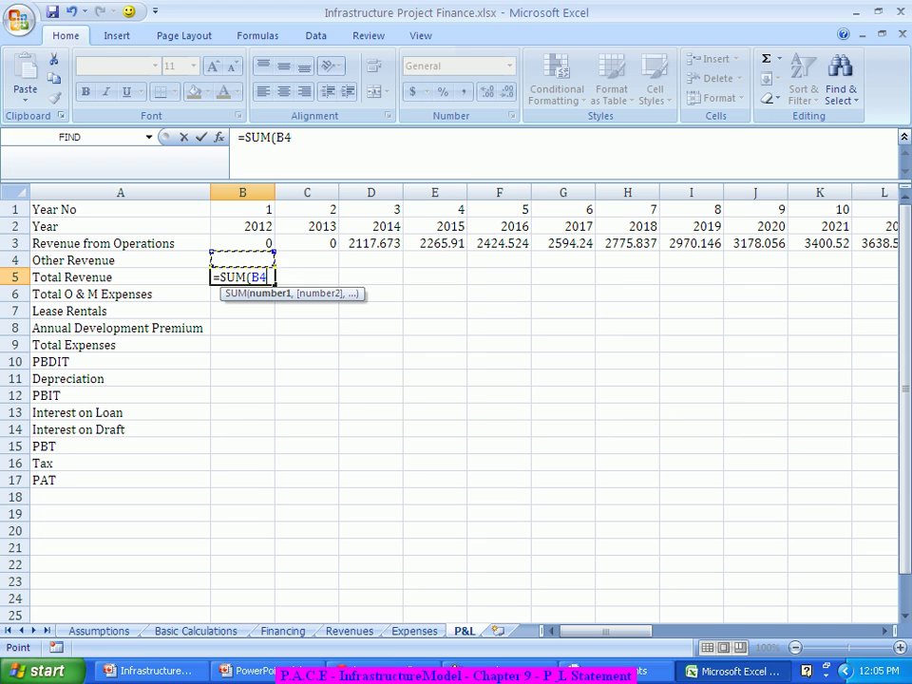
pyautogui.hotkey('shift', 'Up')
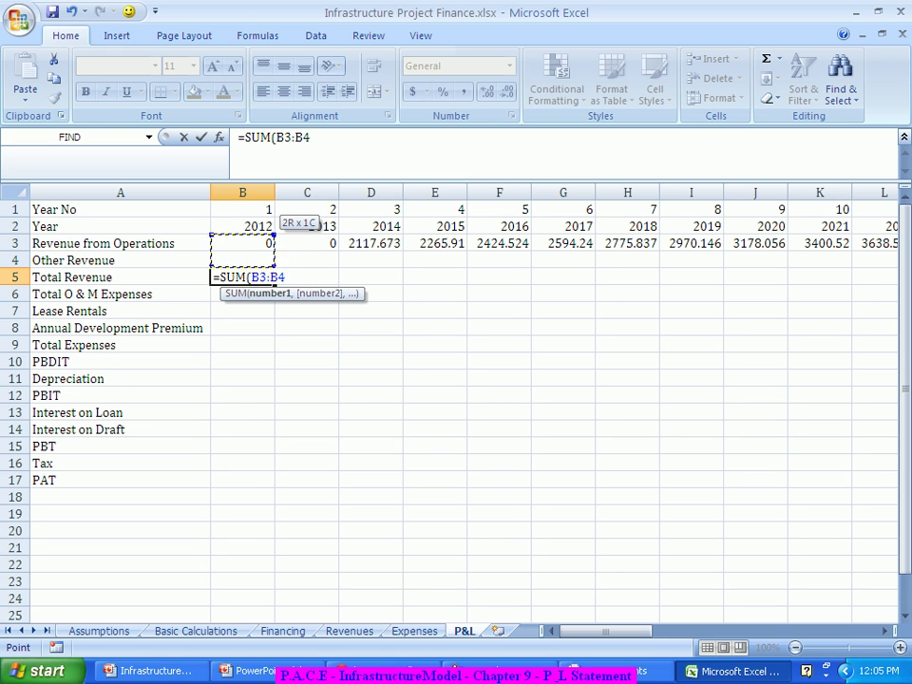
pyautogui.write(')')
pyautogui.press('Return')
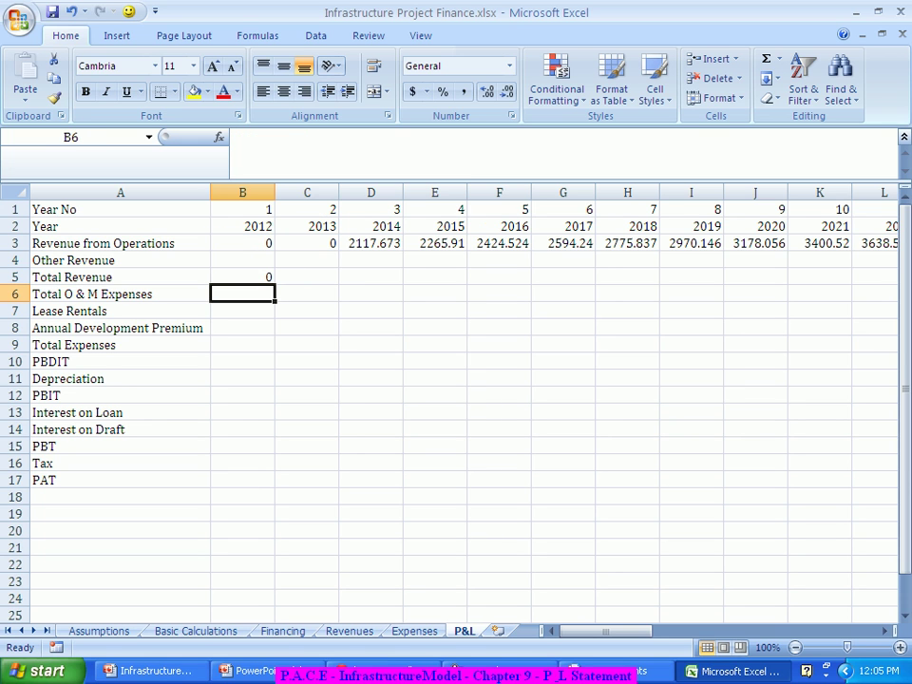
pyautogui.click(242, 276)
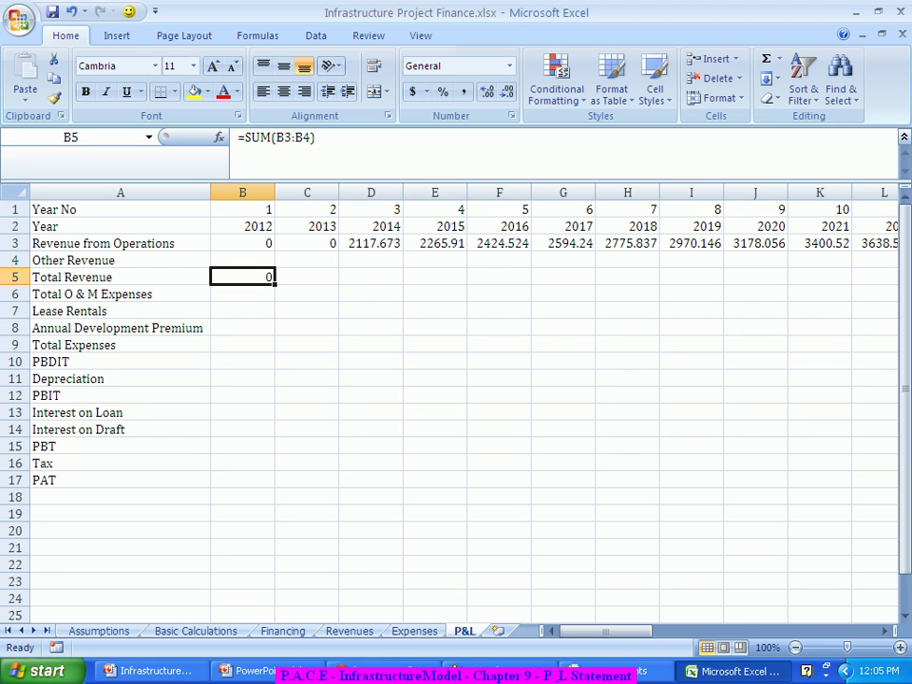
# Step: Try to fill the Total Revenue formula from B5 across all the year columns of row 5
pyautogui.moveTo(274, 283); pyautogui.dragTo(862, 283)
pyautogui.moveTo(855, 281); pyautogui.dragTo(879, 285)
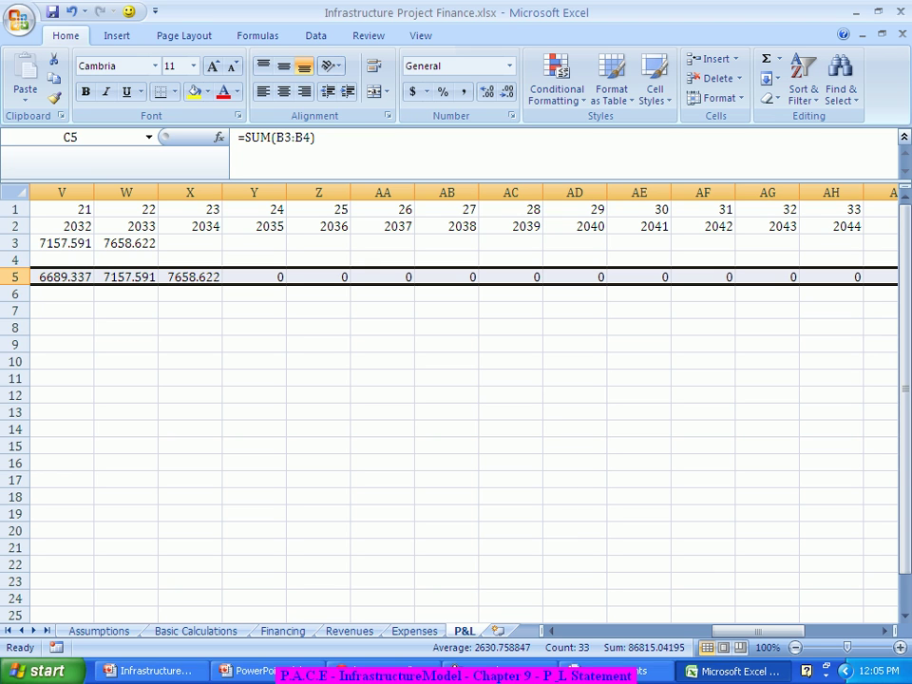
pyautogui.click(638, 326)
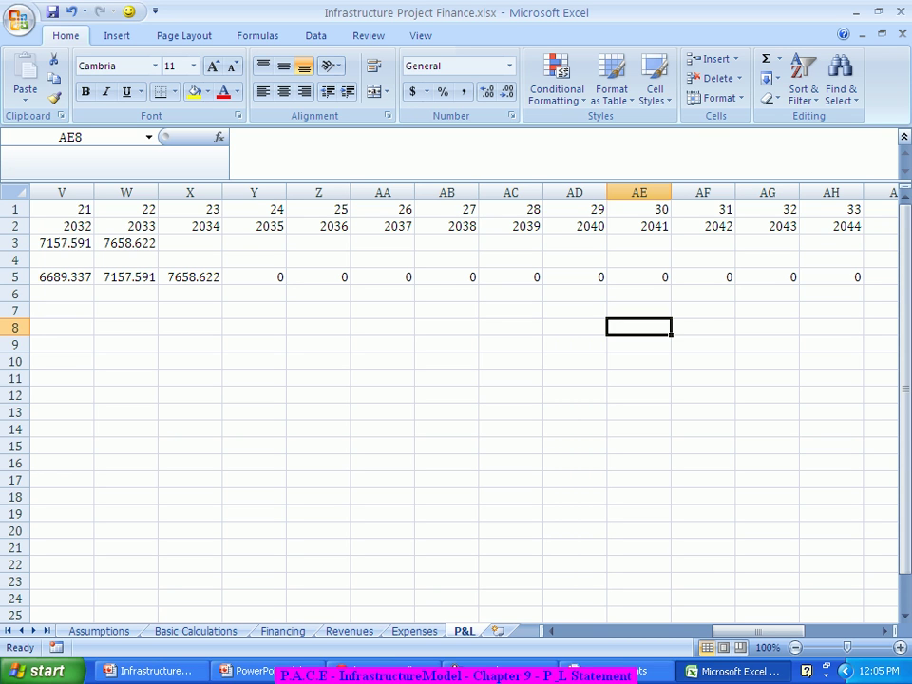
# Step: Extend the Revenue from Operations formula in row 3 through AH3 and clear the surplus Total Revenue cell AI5
pyautogui.moveTo(757, 630); pyautogui.dragTo(692, 631)
pyautogui.moveTo(638, 243); pyautogui.dragTo(598, 244)
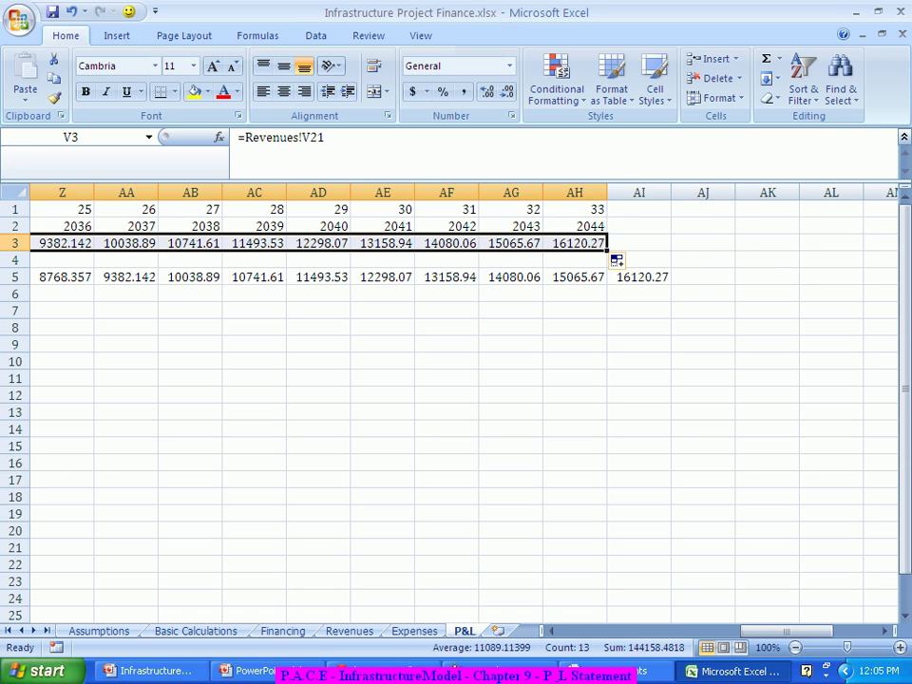
pyautogui.click(638, 276)
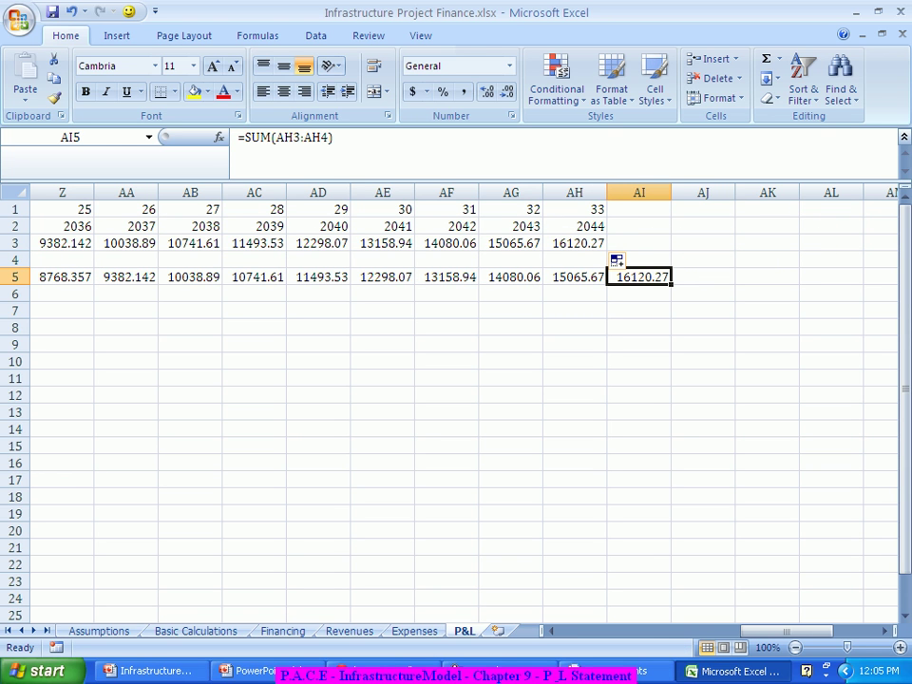
pyautogui.press('Delete')
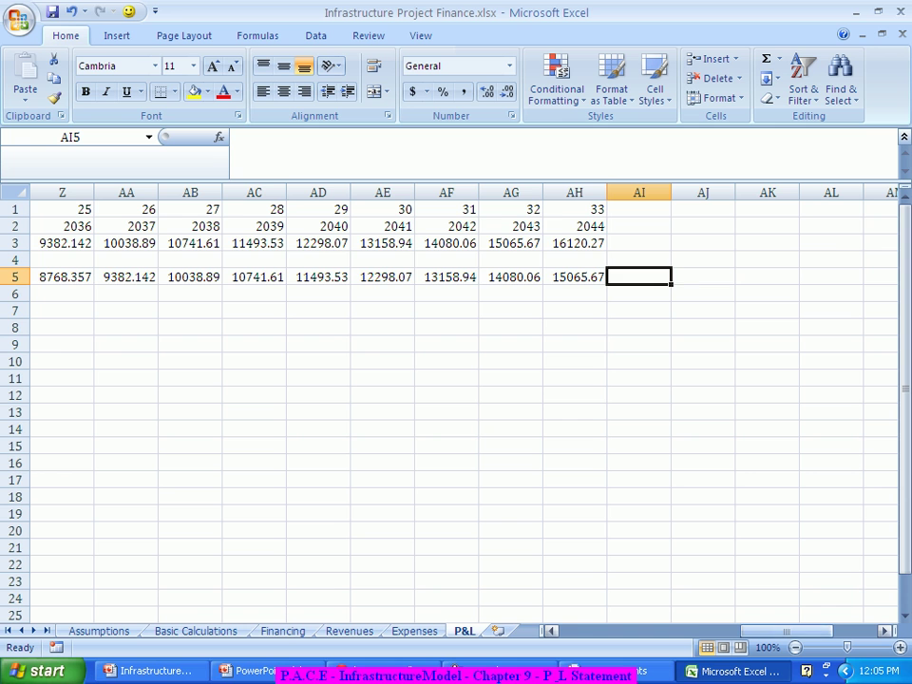
# Step: Re-enter the 2012 Total Revenue formula =SUM(B3:B4) in B5
pyautogui.moveTo(787, 630); pyautogui.dragTo(605, 630)
pyautogui.click(243, 277)
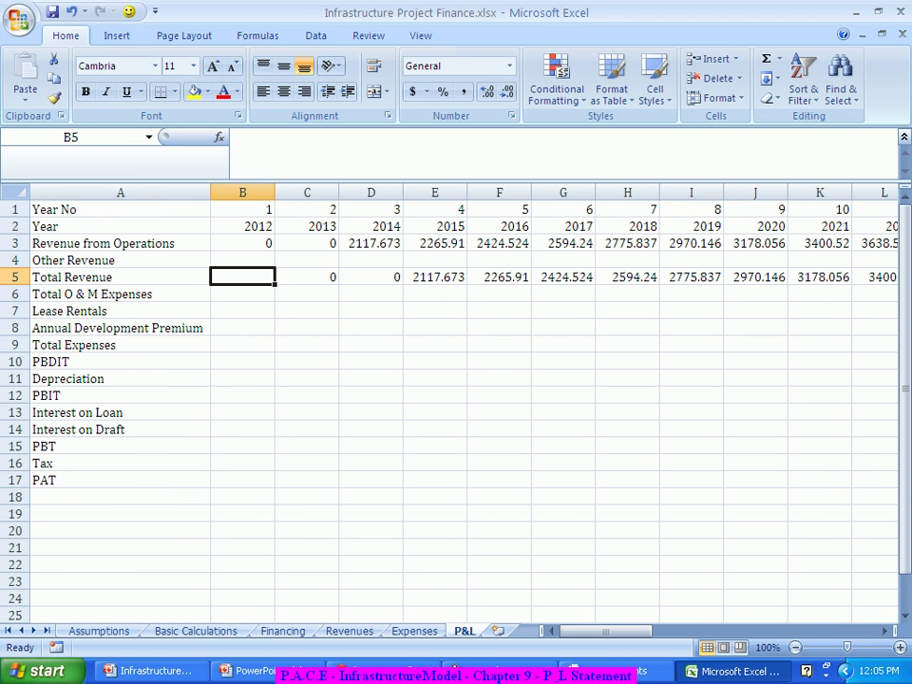
pyautogui.write('=Sum')
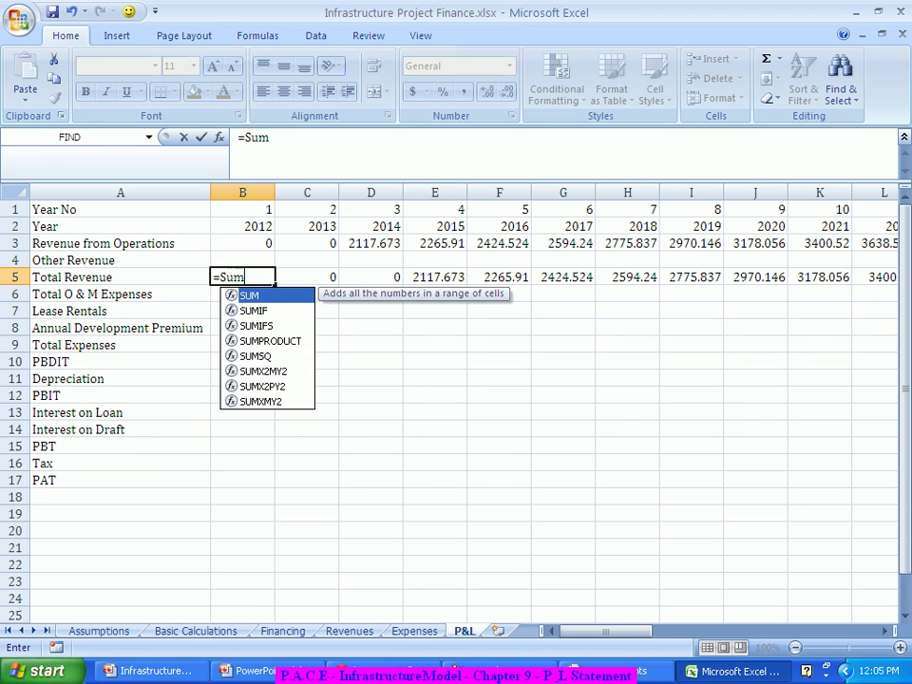
pyautogui.press('Tab')
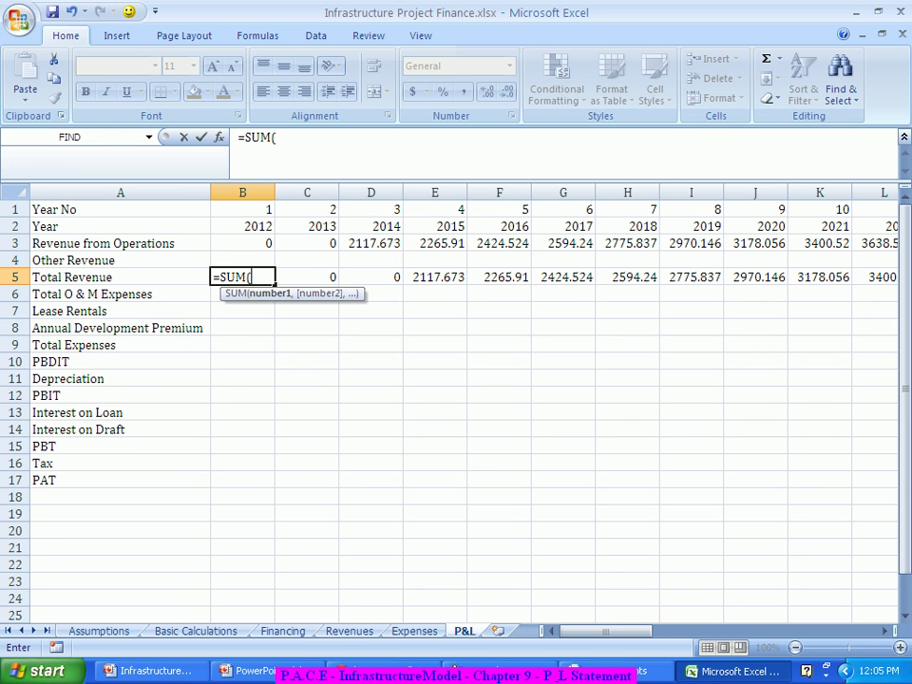
pyautogui.press('Up')
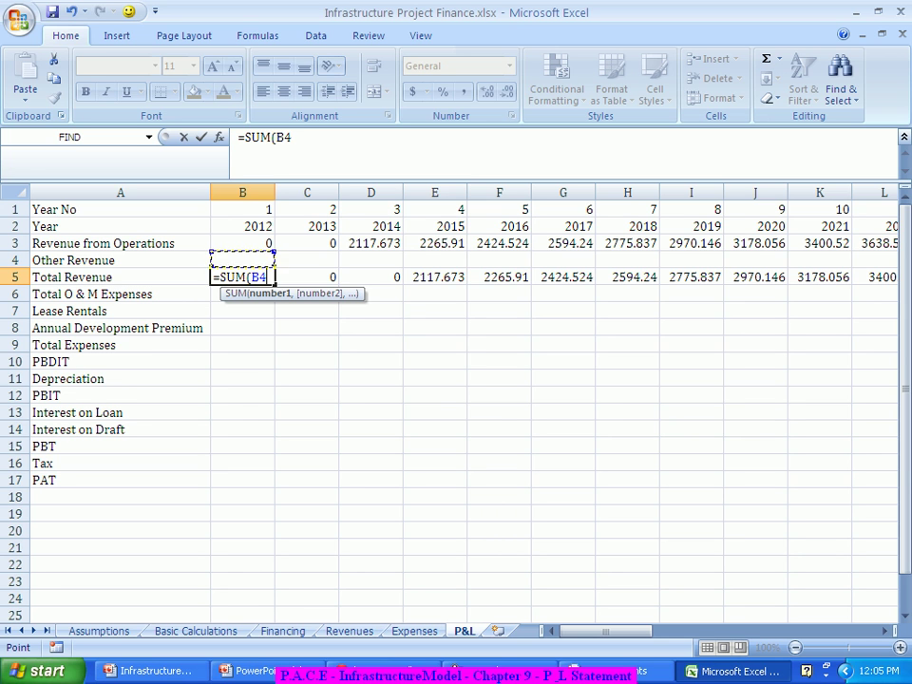
pyautogui.hotkey('shift', 'Up')
pyautogui.write(')')
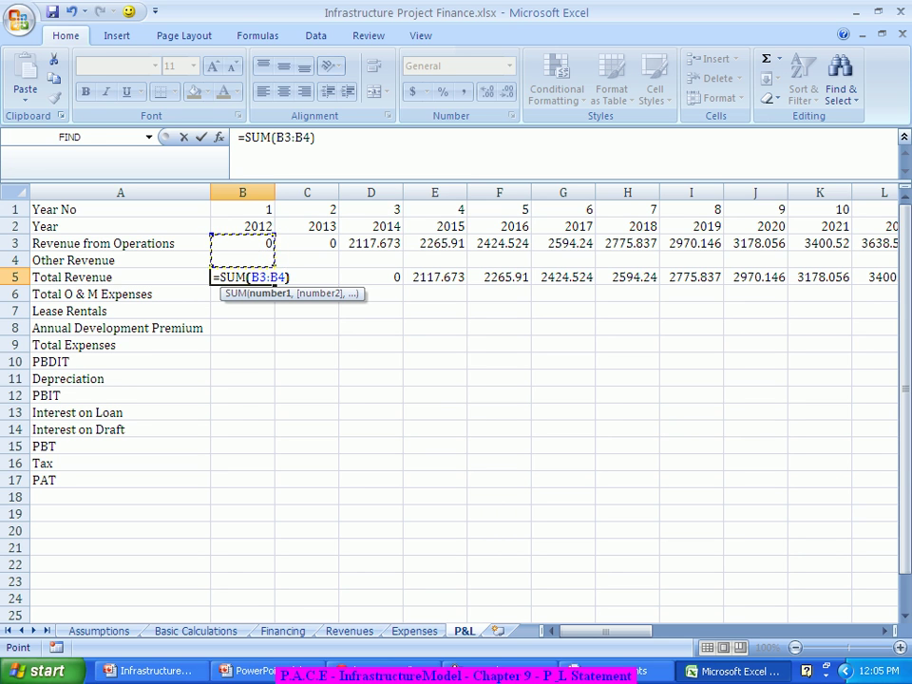
pyautogui.press('Tab')
pyautogui.press('Left')
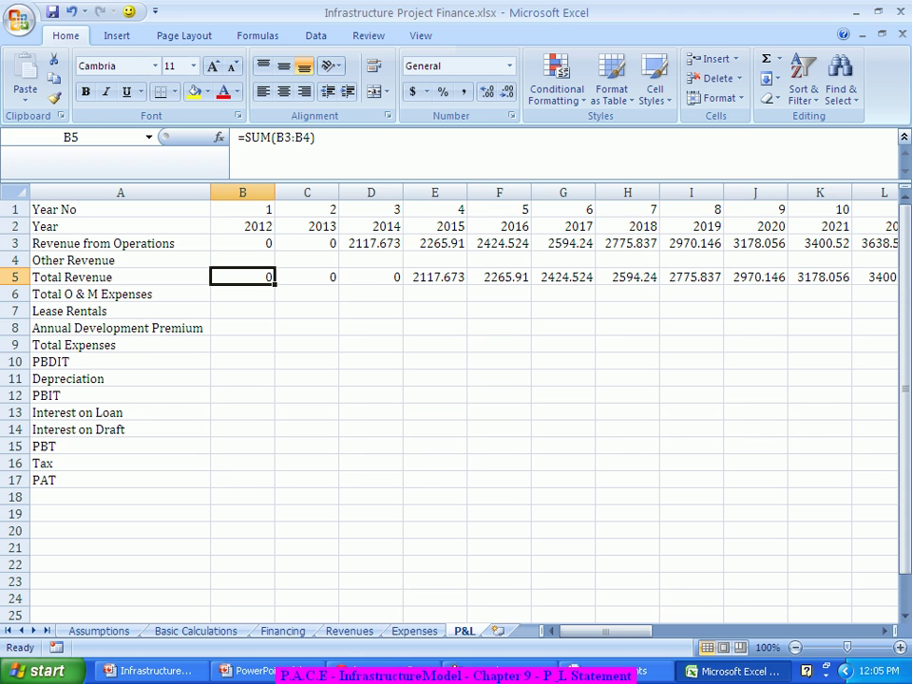
# Step: Copy the Total Revenue formula in B5 over all the year columns of row 5, through AH5
pyautogui.hotkey('ctrl', 'c')
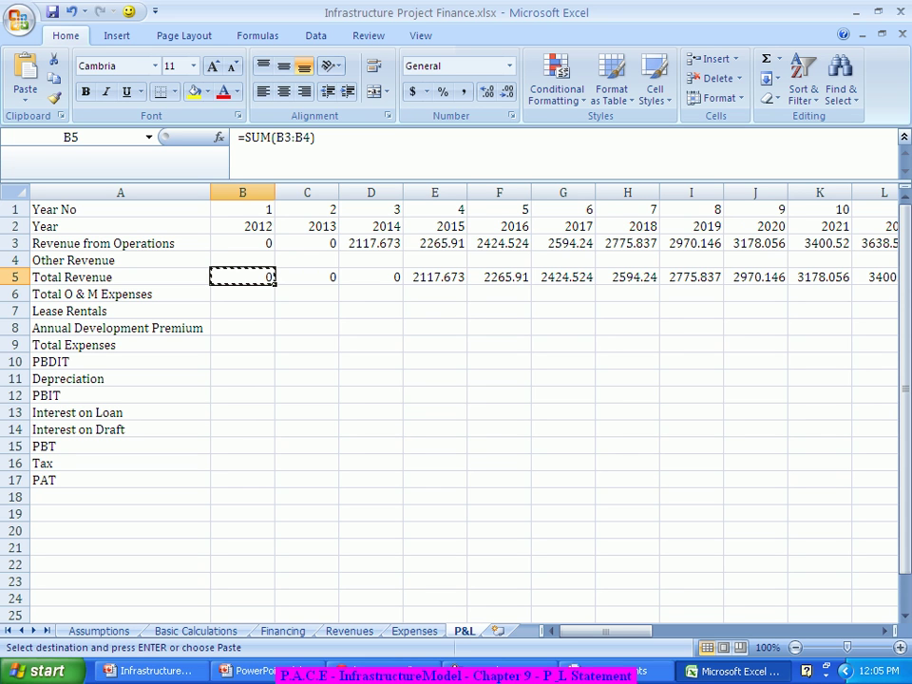
pyautogui.hotkey('ctrl', 'shift', 'Right')
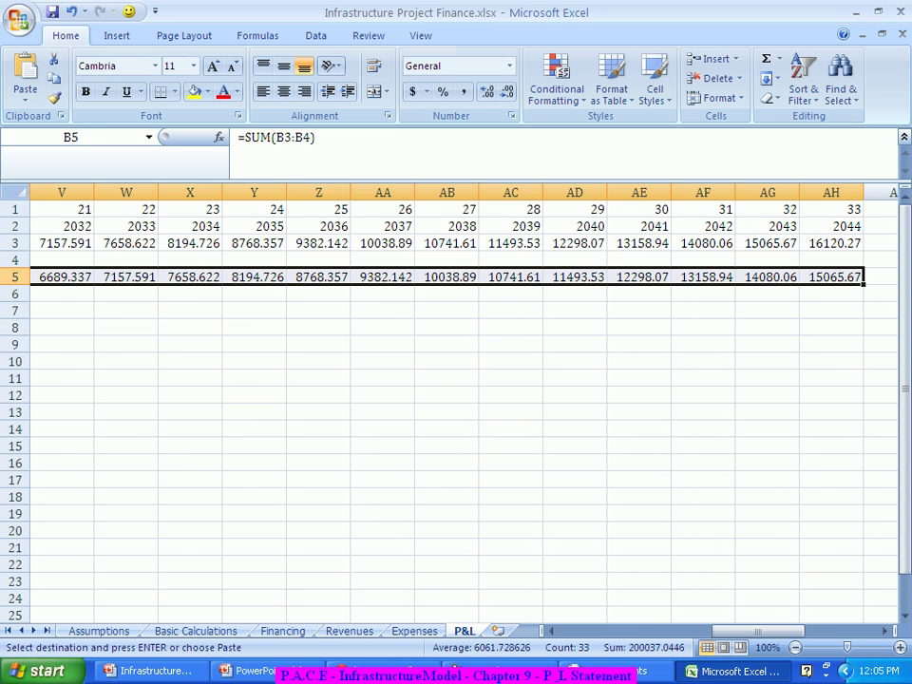
pyautogui.hotkey('ctrl', 'v')
pyautogui.click(370, 361)
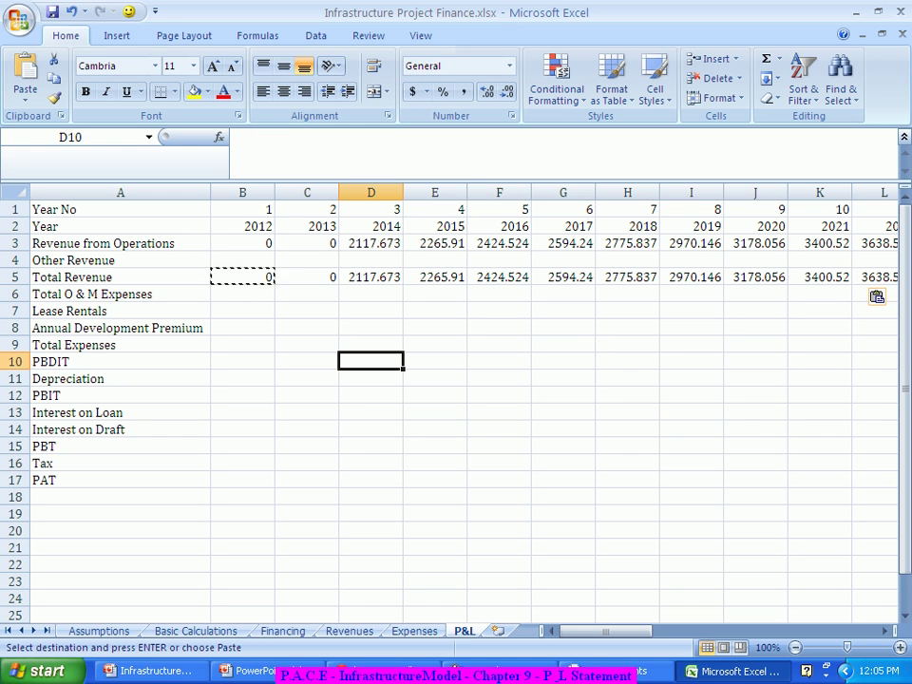
pyautogui.press('Escape')
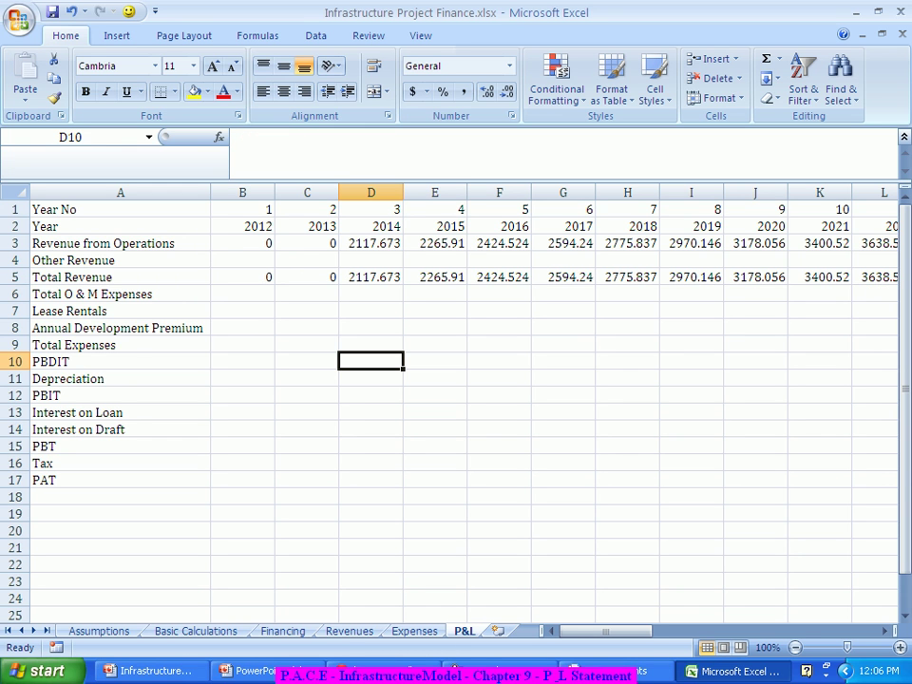
# Step: Link the 2012 Total O & M Expenses in B6 to the Total Expenses cell B13 of the Expenses sheet
pyautogui.moveTo(606, 630)
pyautogui.mouseDown()
pyautogui.moveTo(764, 631)
pyautogui.moveTo(606, 631)
pyautogui.mouseUp()
pyautogui.click(242, 294)
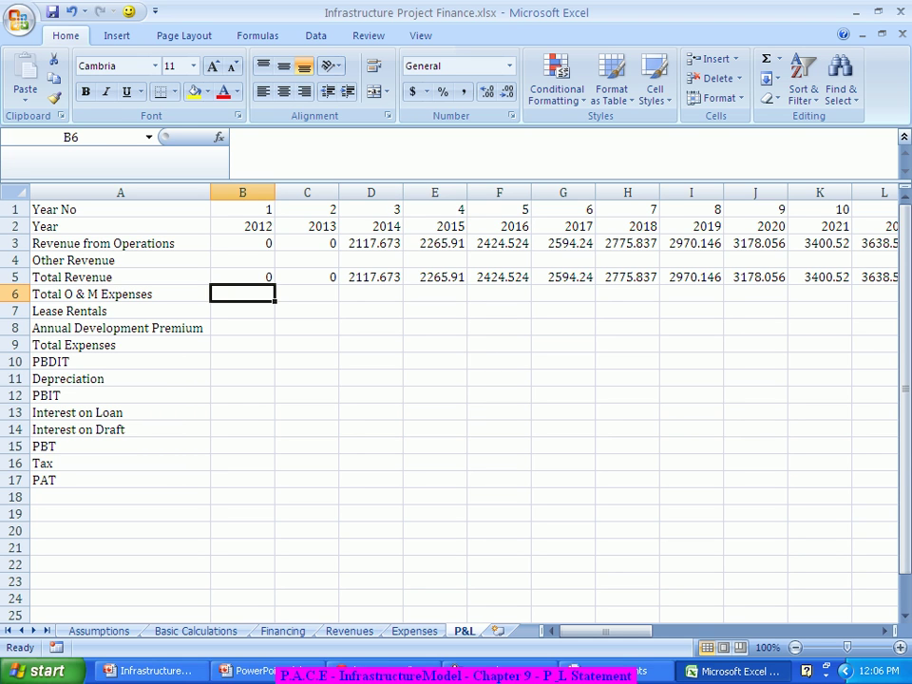
pyautogui.write('=')
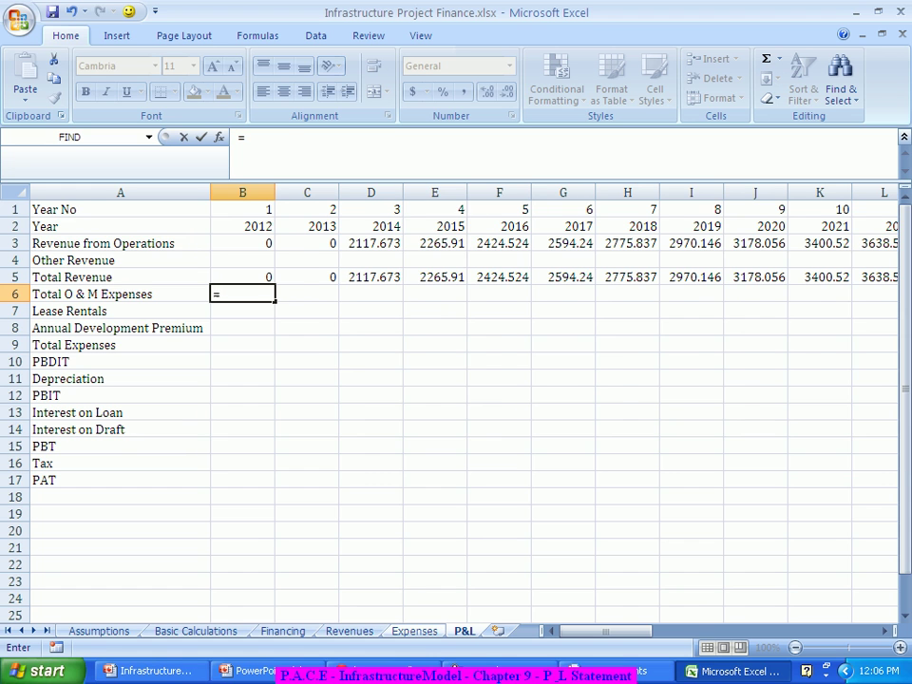
pyautogui.hotkey('ctrl', 'pageup')
pyautogui.click(225, 412)
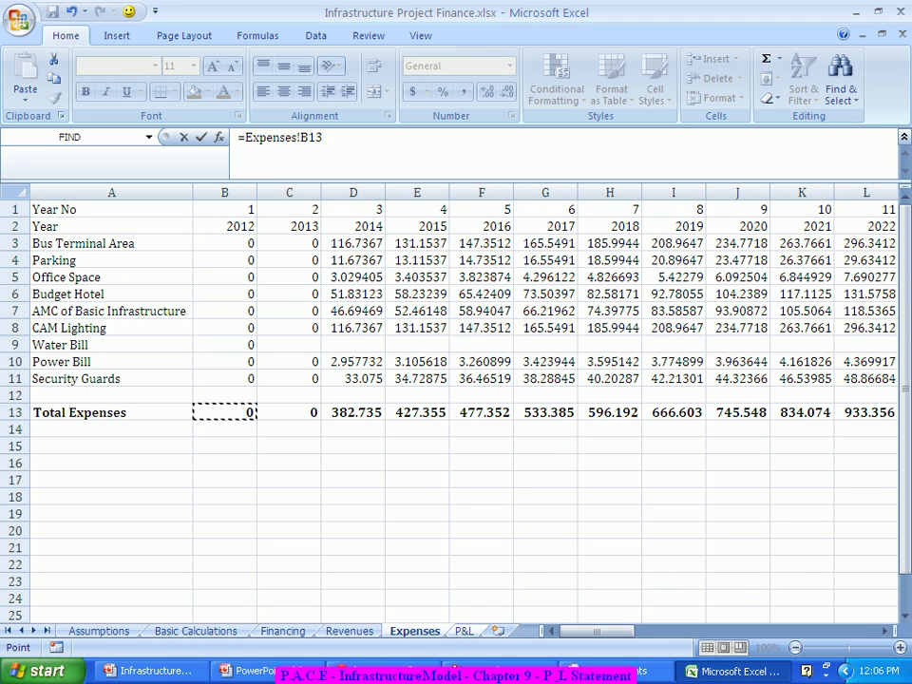
pyautogui.press('Return')
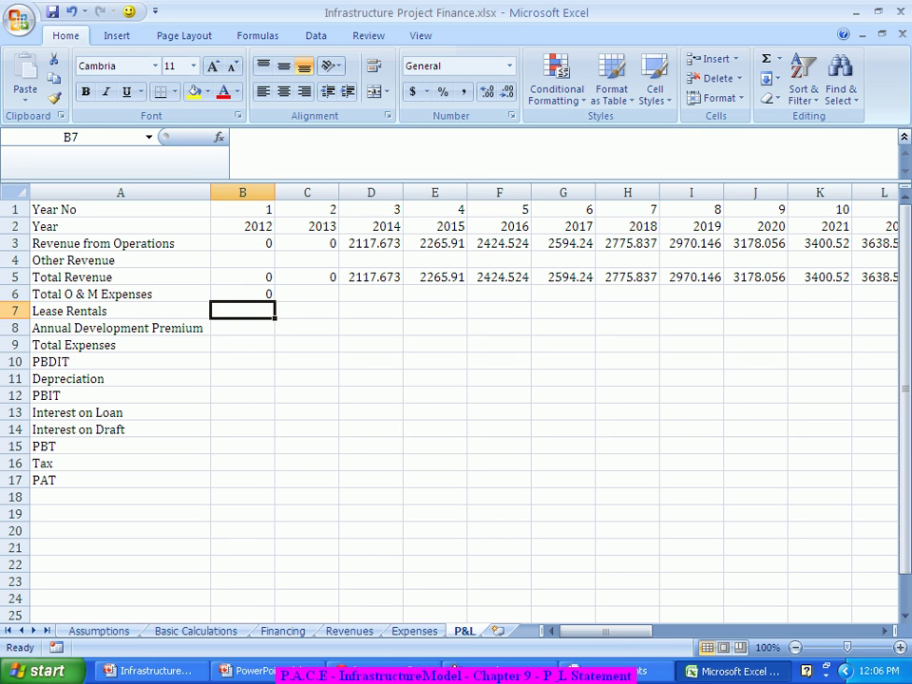
# Step: Fill the Total O & M Expenses formula from B6 across all the year columns, through AH6
pyautogui.click(242, 295)
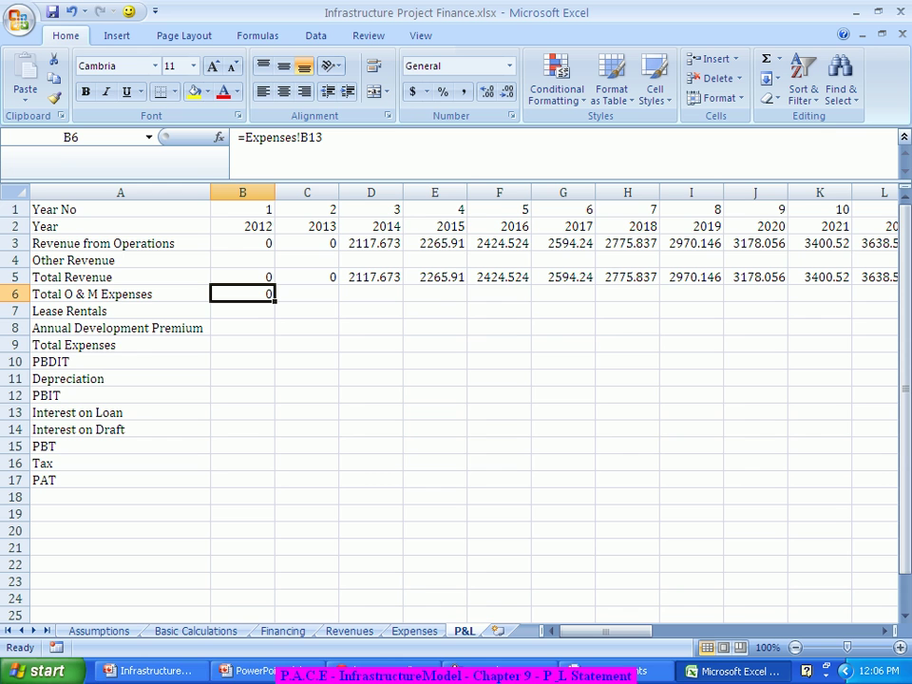
pyautogui.moveTo(275, 300); pyautogui.dragTo(532, 297)
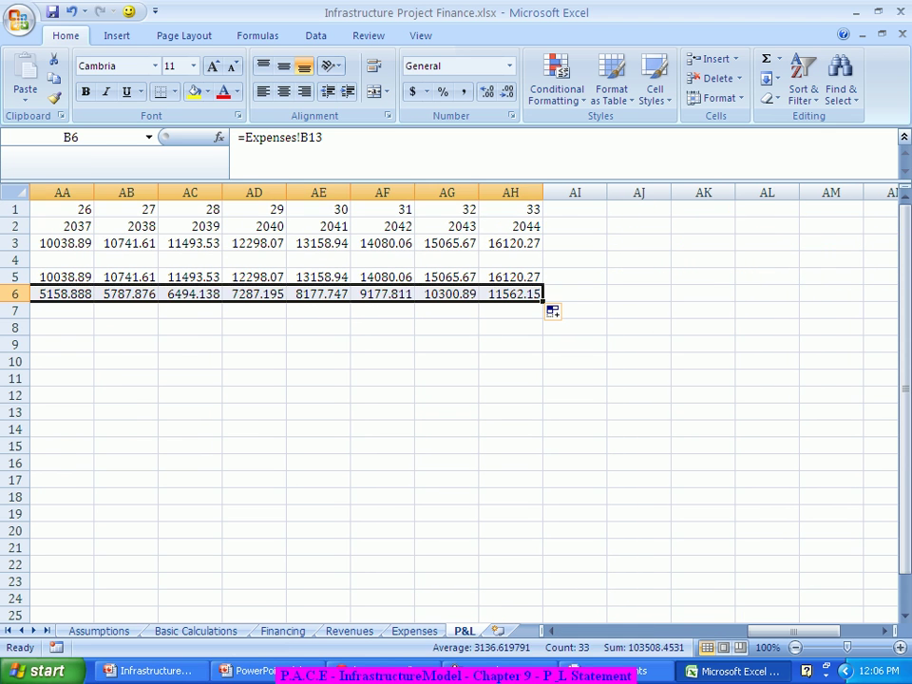
pyautogui.click(638, 411)
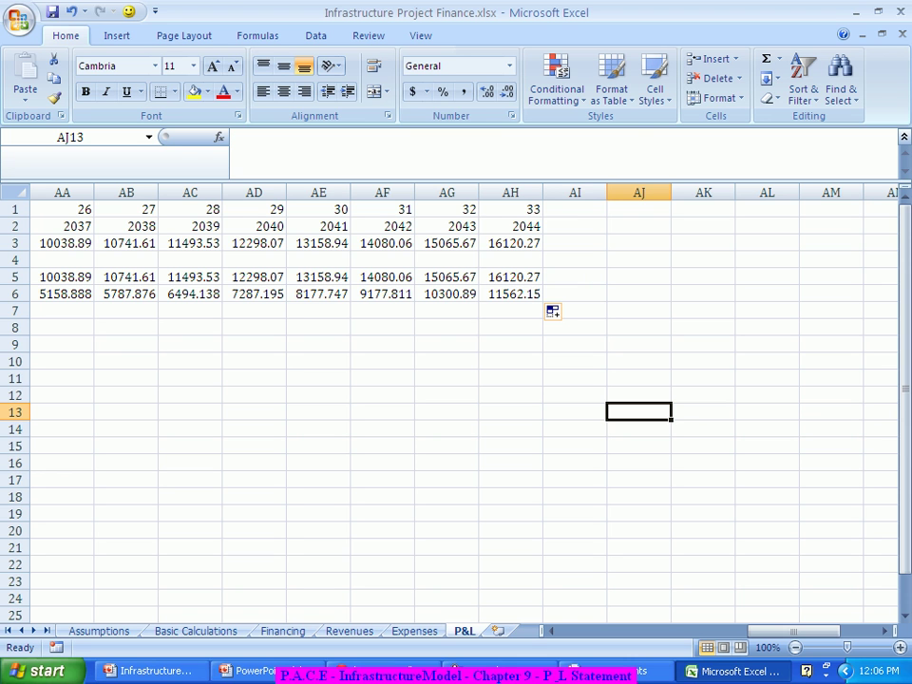
pyautogui.moveTo(793, 630); pyautogui.dragTo(604, 631)
pyautogui.click(434, 445)
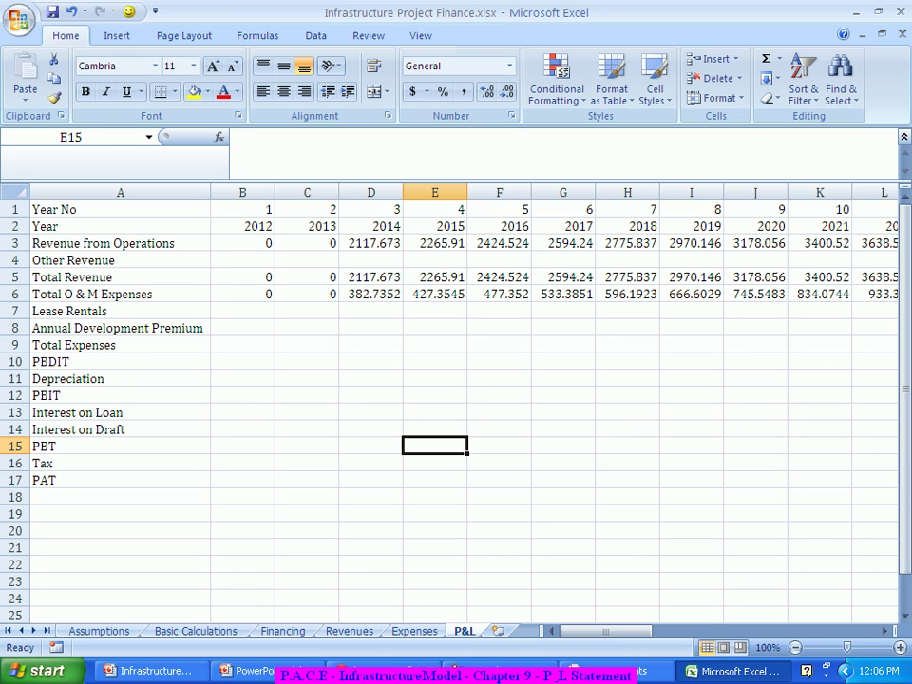
# Step: Link the 2012 Lease Rentals in B7 to the Total Lease Expense cell B15 of the Basic Calculations sheet
pyautogui.click(242, 310)
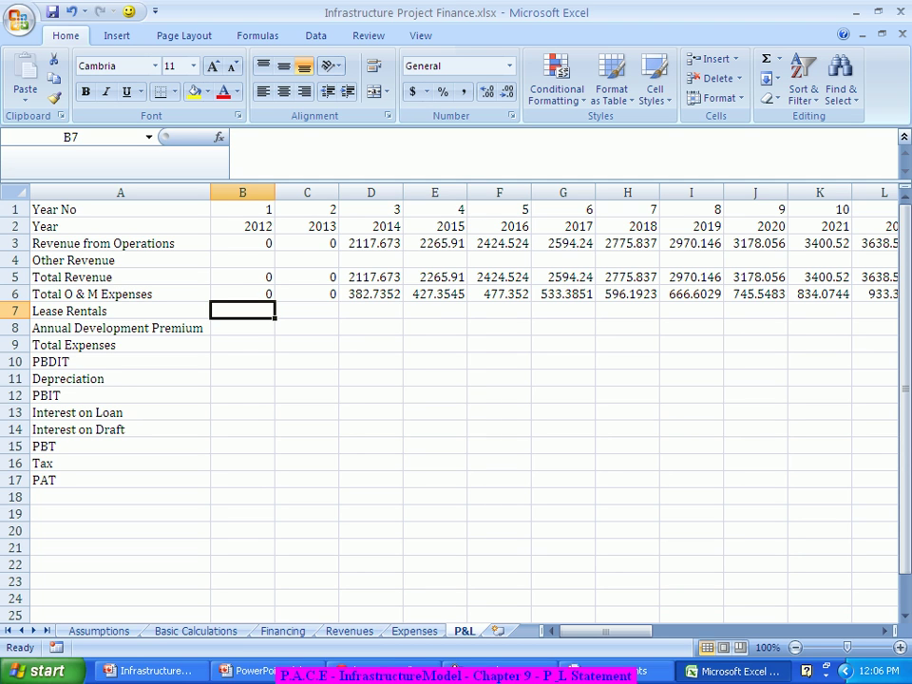
pyautogui.write('=')
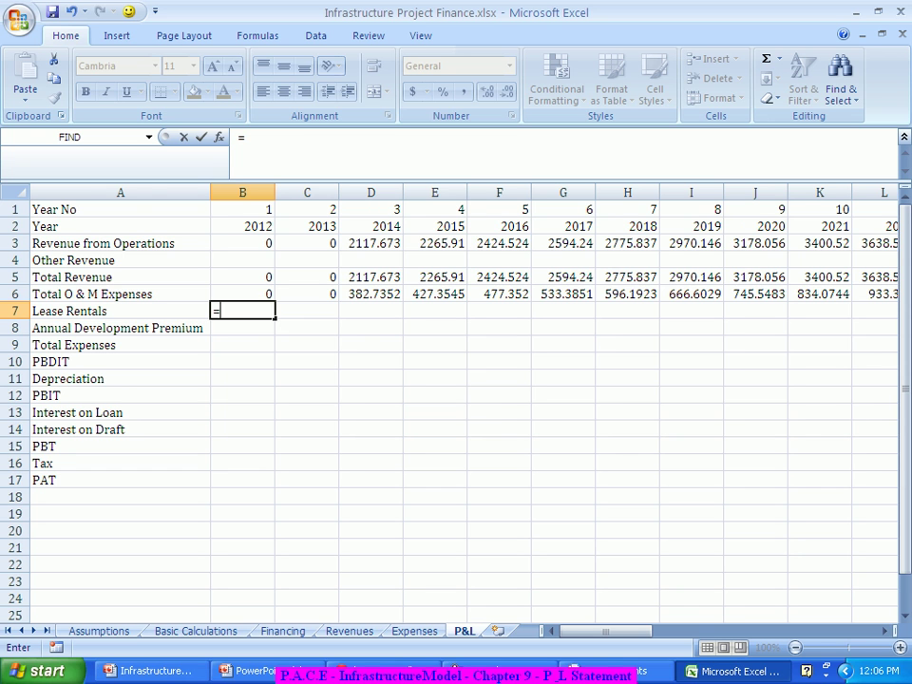
pyautogui.click(195, 630)
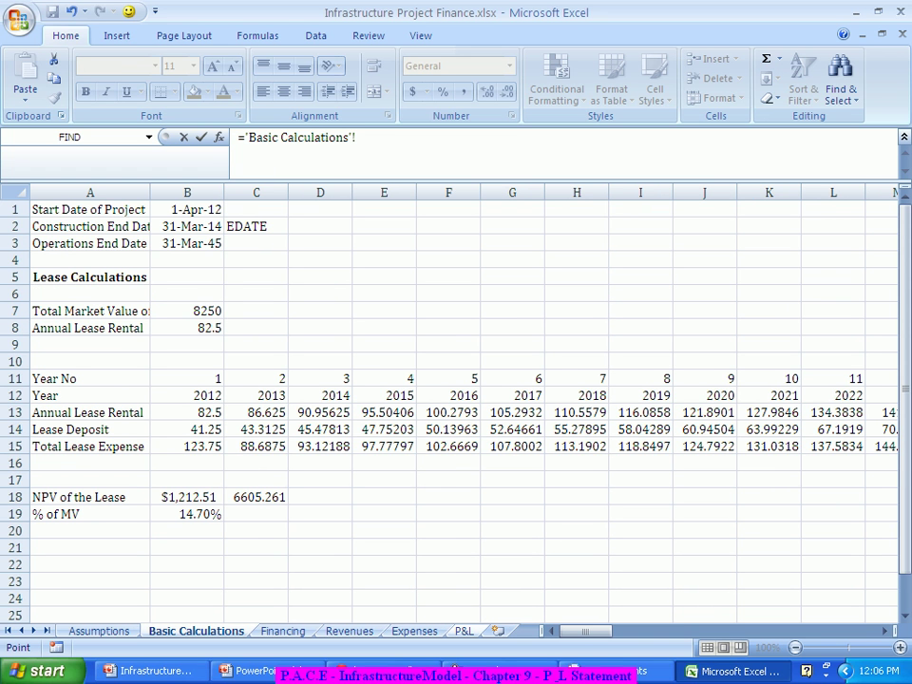
pyautogui.click(187, 446)
pyautogui.press('Return')
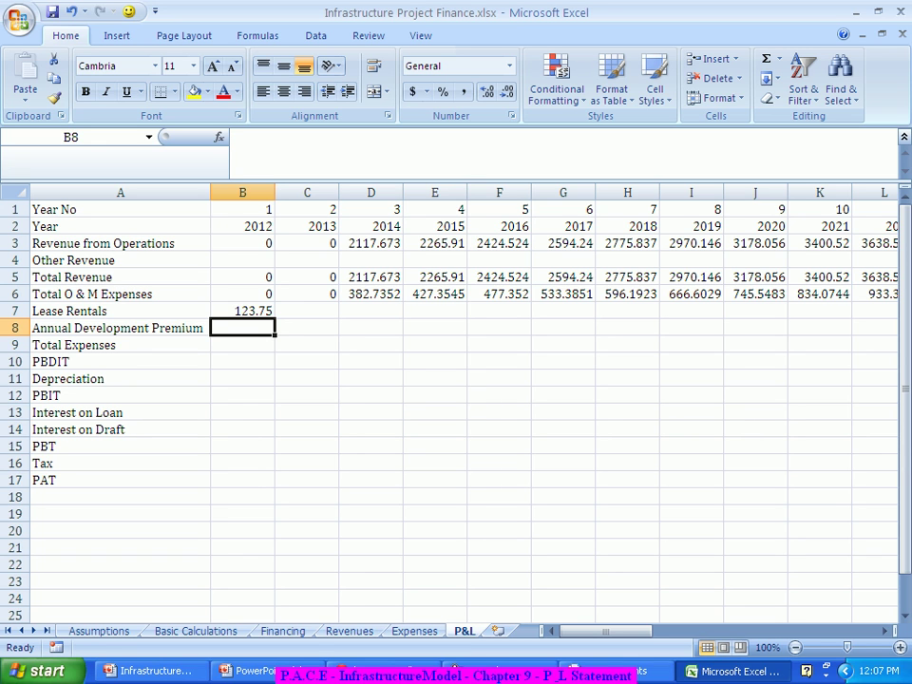
# Step: Fill the Lease Rentals formula from B7 across all the year columns, through AH7
pyautogui.click(243, 312)
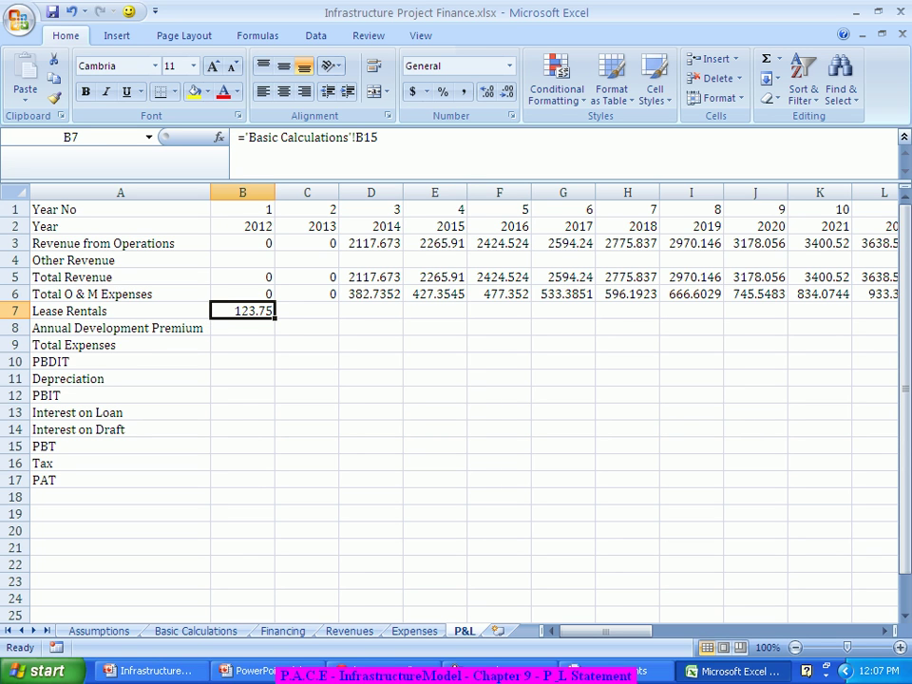
pyautogui.moveTo(274, 318); pyautogui.dragTo(655, 313)
pyautogui.click(703, 378)
pyautogui.click(574, 378)
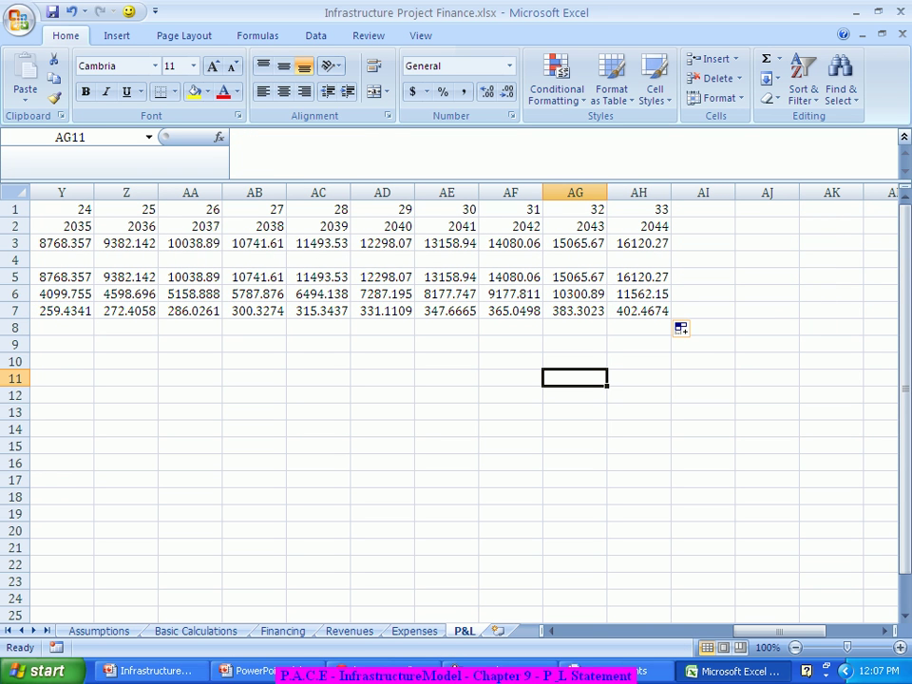
pyautogui.moveTo(779, 631); pyautogui.dragTo(607, 631)
pyautogui.click(498, 445)
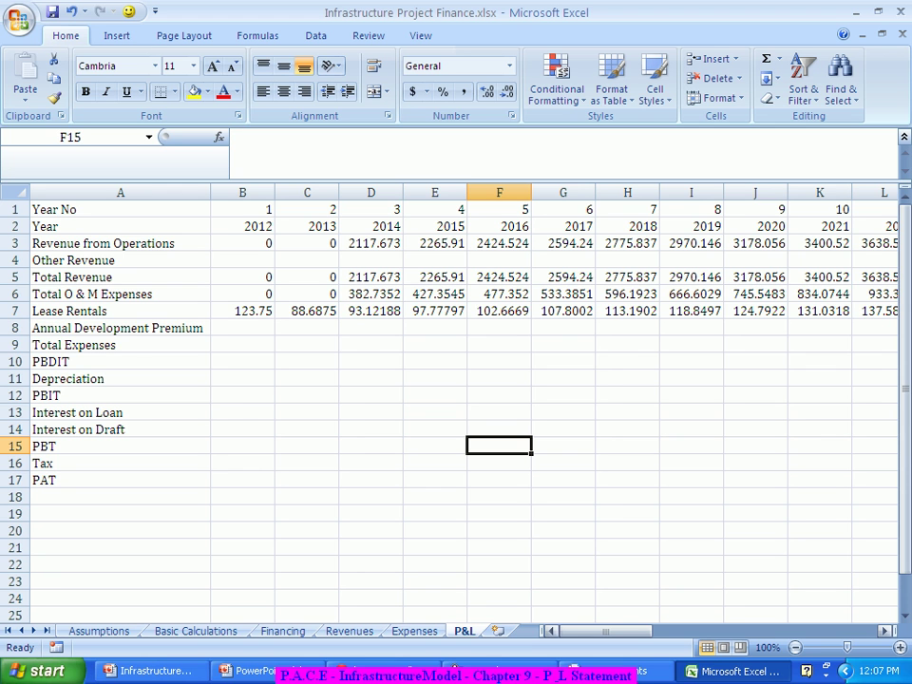
# Step: Examine the filled revenue, O & M expense and lease rental rows across to the 2044 column
pyautogui.click(883, 630)
pyautogui.click(883, 630)
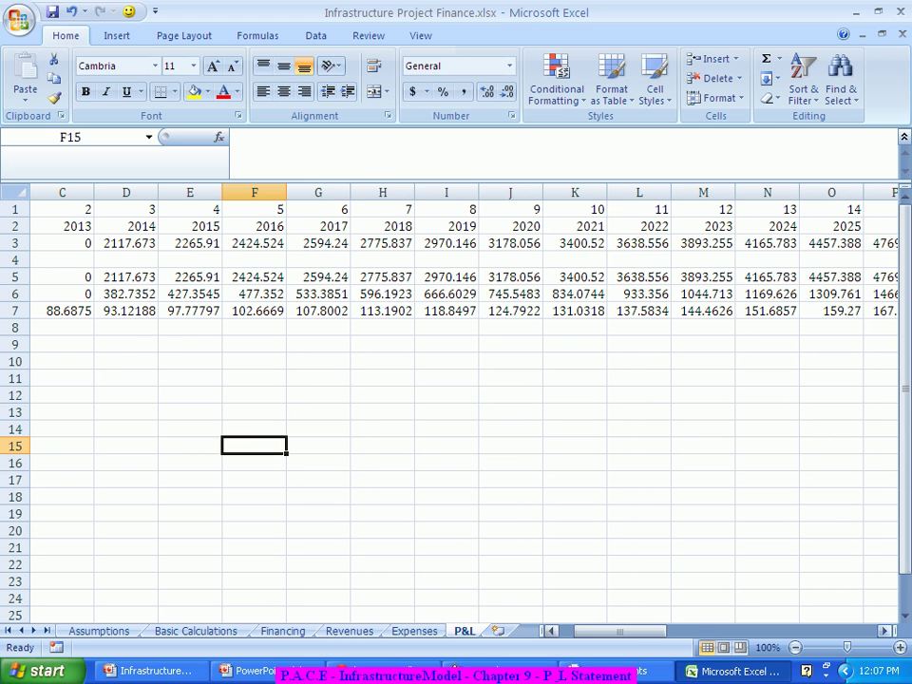
pyautogui.click(883, 630)
pyautogui.click(883, 631)
pyautogui.click(883, 631)
pyautogui.click(883, 631)
pyautogui.click(883, 631)
pyautogui.click(883, 630)
pyautogui.click(883, 630)
pyautogui.click(883, 630)
pyautogui.click(883, 630)
pyautogui.click(884, 630)
pyautogui.click(883, 630)
pyautogui.click(884, 631)
pyautogui.click(883, 631)
pyautogui.click(883, 630)
pyautogui.click(884, 630)
pyautogui.click(884, 630)
pyautogui.click(883, 631)
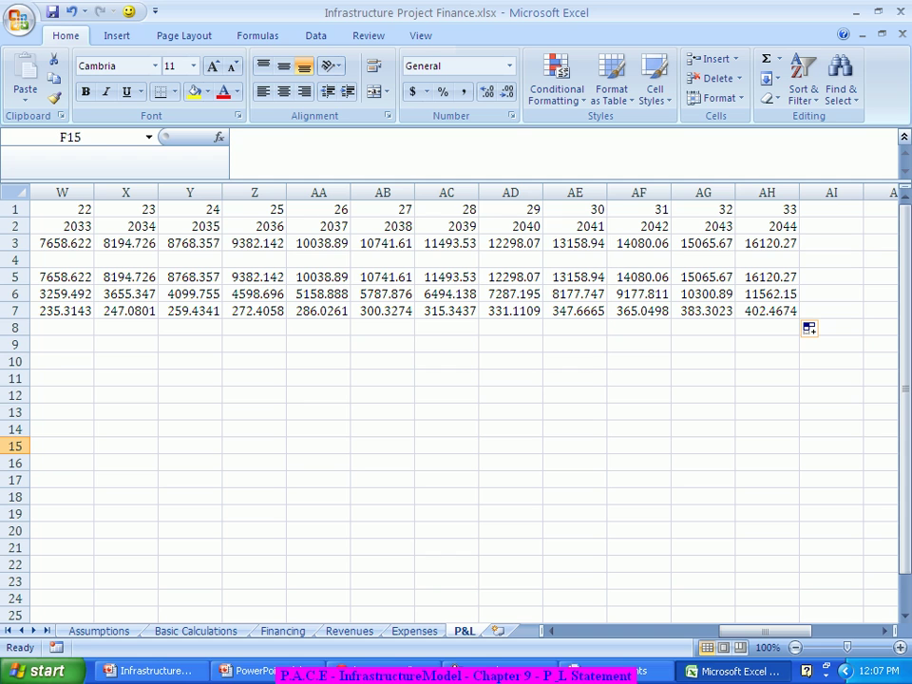
# Step: Extend the Lease Rentals formula from AH7 one column further into AI7
pyautogui.click(831, 310)
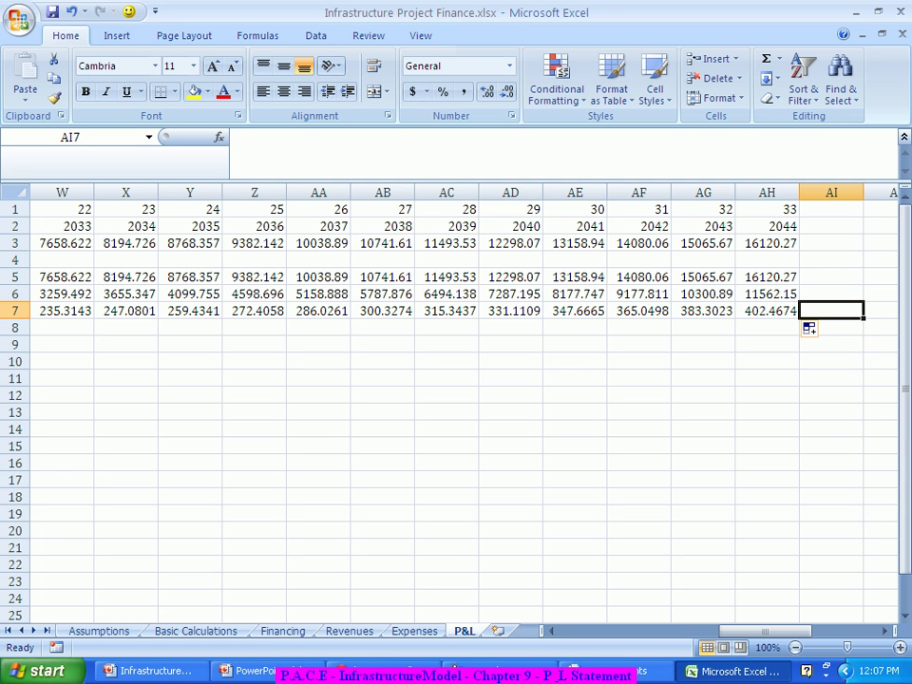
pyautogui.click(766, 310)
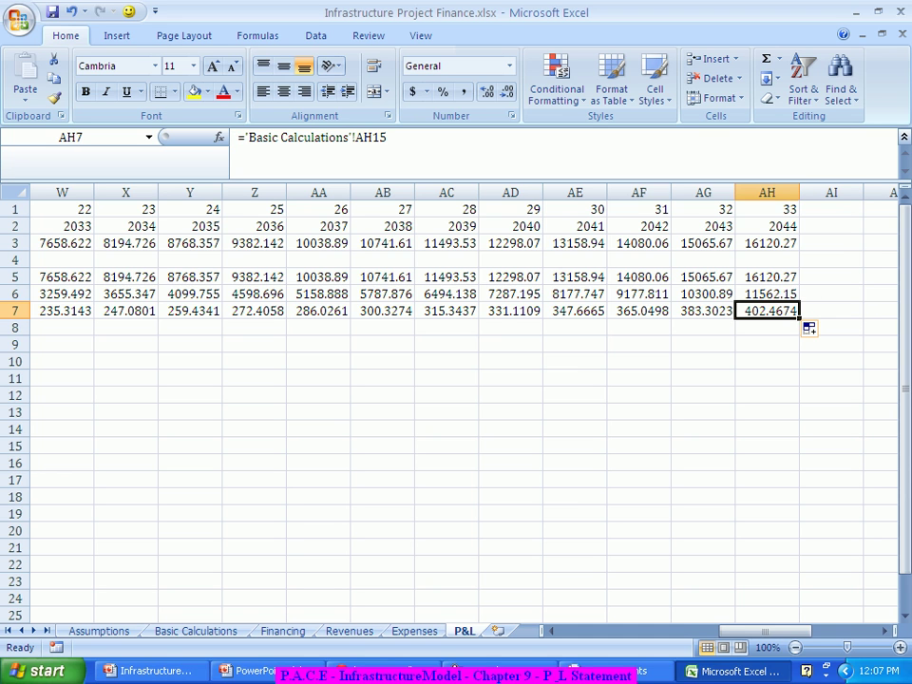
pyautogui.moveTo(799, 318); pyautogui.dragTo(600, 314)
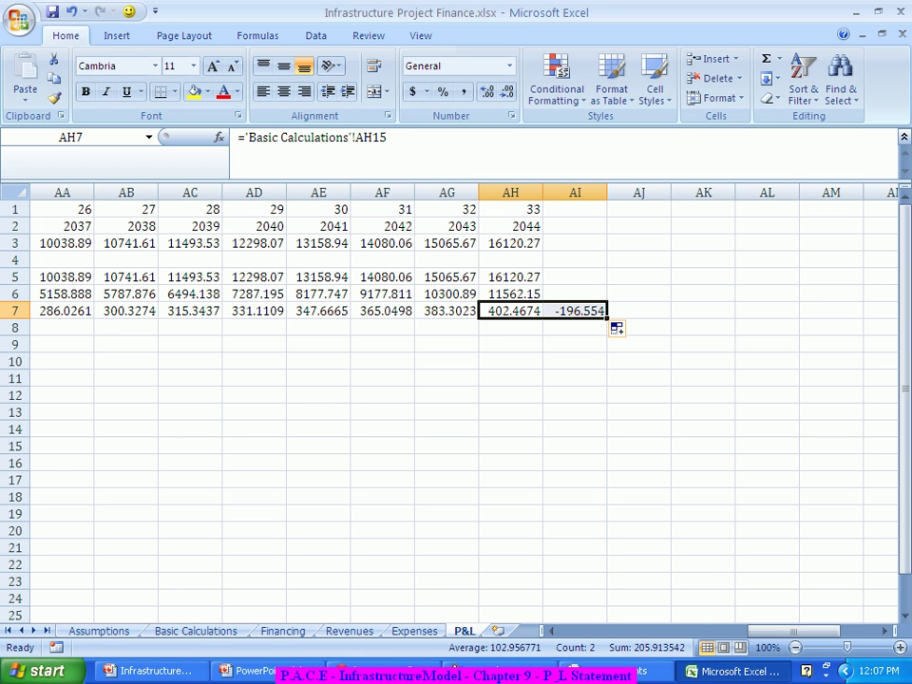
# Step: Insert a row above Total Revenue and label it "Refund of Lease Deposit" in A5
pyautogui.click(510, 259)
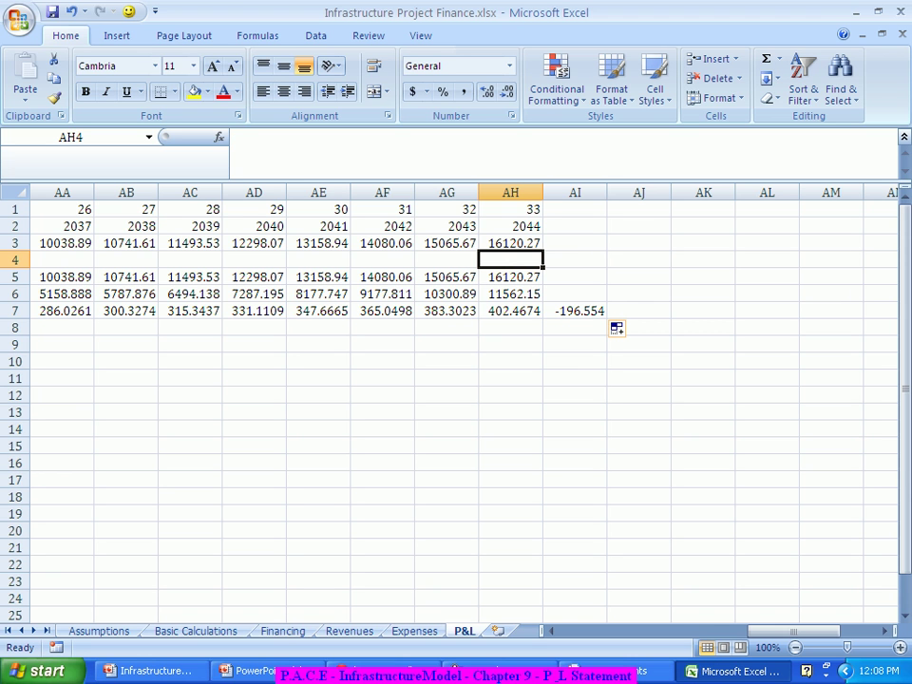
pyautogui.moveTo(793, 630); pyautogui.dragTo(750, 630)
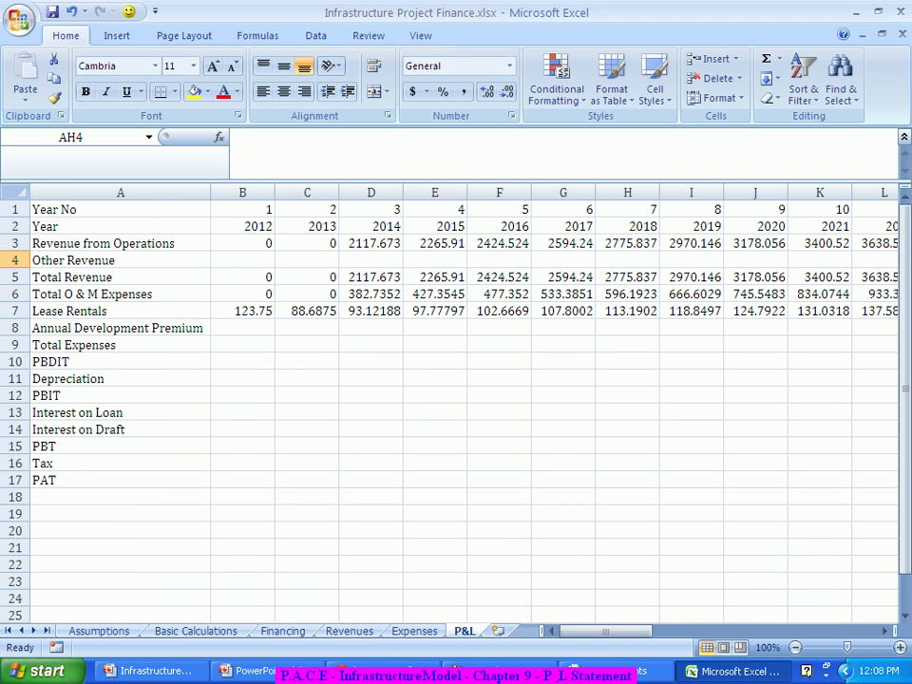
pyautogui.click(15, 294)
pyautogui.click(14, 276)
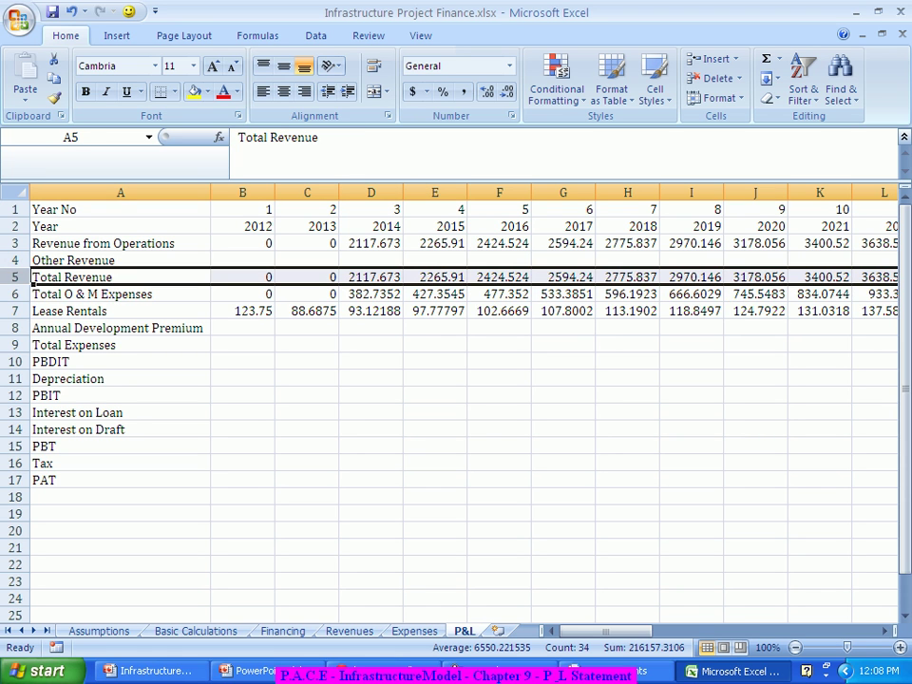
pyautogui.rightClick(14, 276)
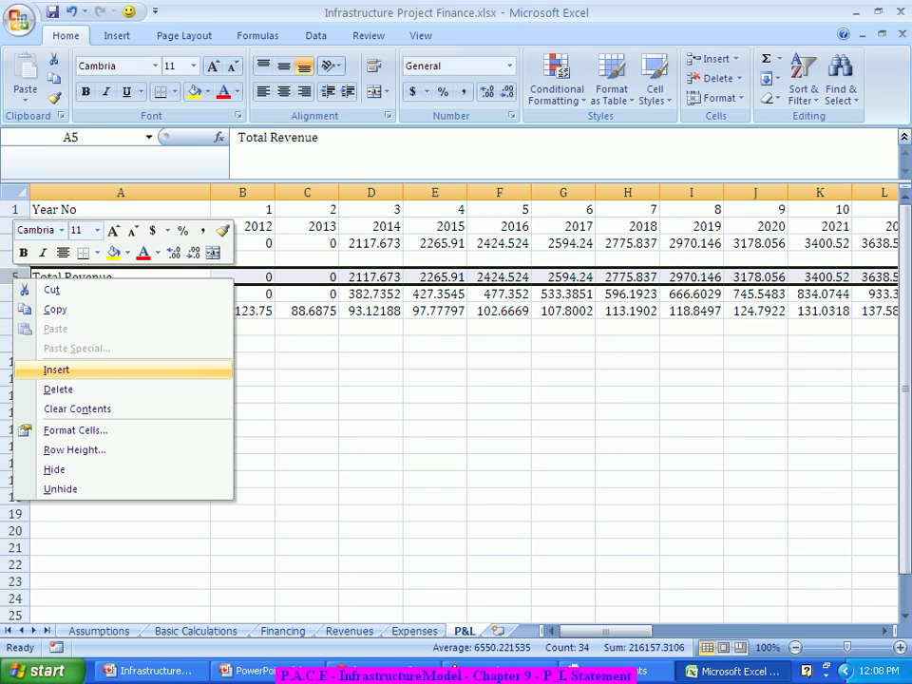
pyautogui.click(56, 369)
pyautogui.click(121, 276)
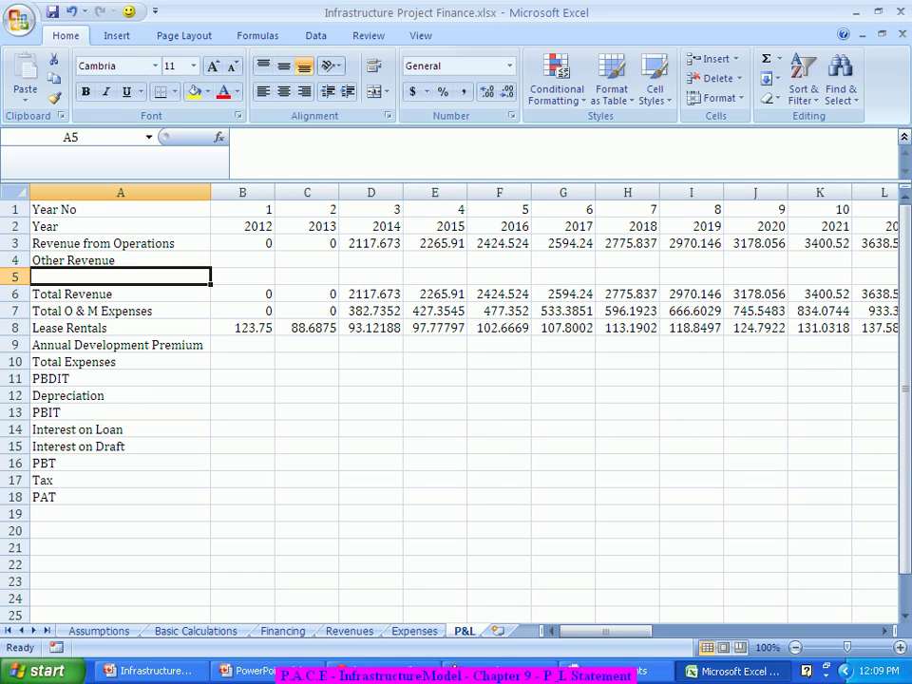
pyautogui.write('Refund')
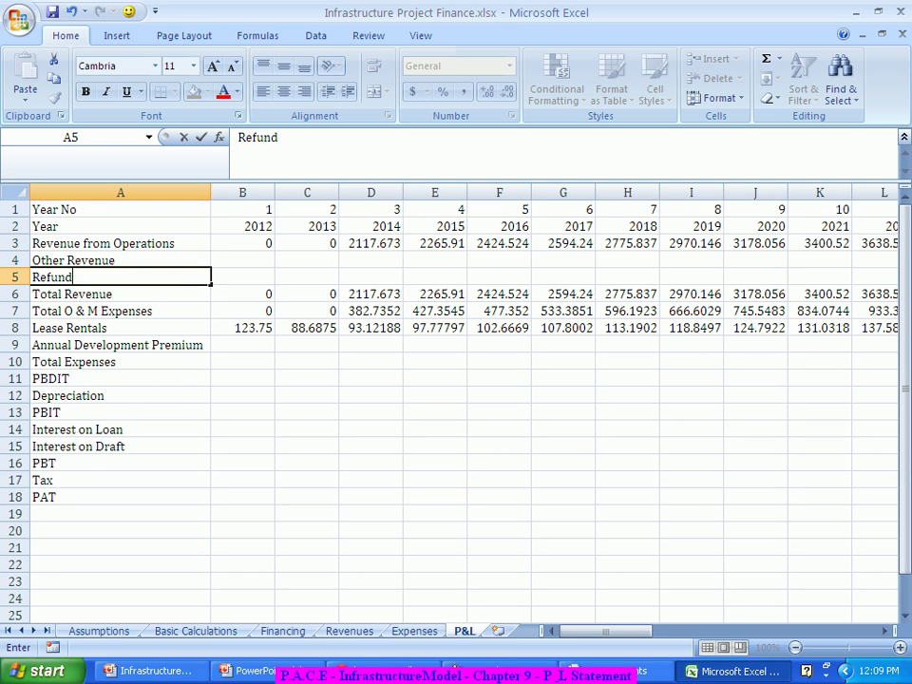
pyautogui.write(' of Lease Deposit')
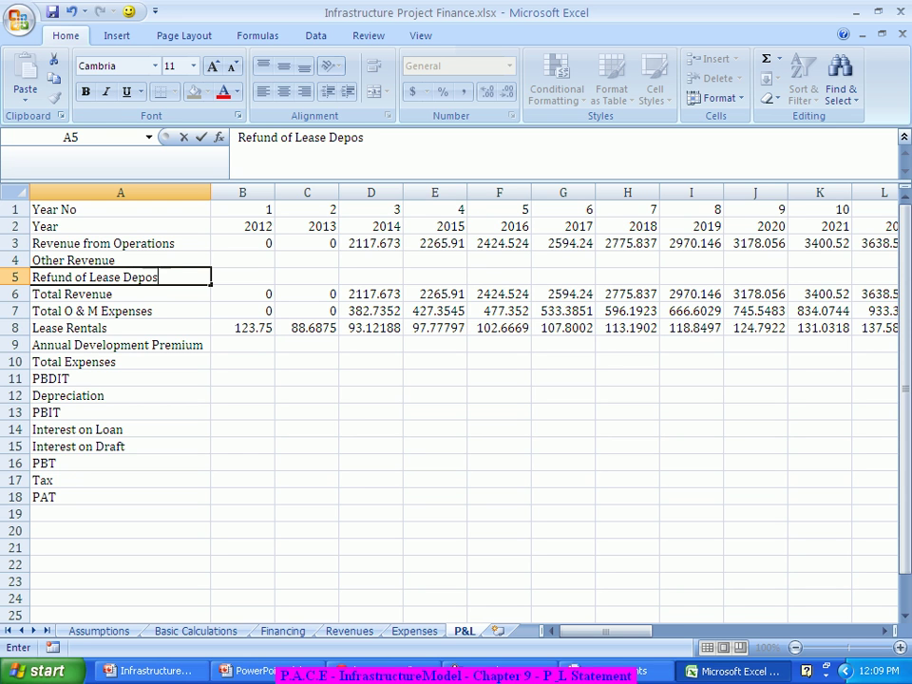
pyautogui.press('Right')
# Step: Look along the new Refund of Lease Deposit row across the year columns as far as 2039
pyautogui.press('Right')
pyautogui.press('Right')
pyautogui.press('Right')
pyautogui.press('Right')
pyautogui.press('Right')
pyautogui.press('Right')
pyautogui.press('Right')
pyautogui.press('Right')
pyautogui.press('Right')
pyautogui.press('Right')
pyautogui.press('Right')
pyautogui.press('Right')
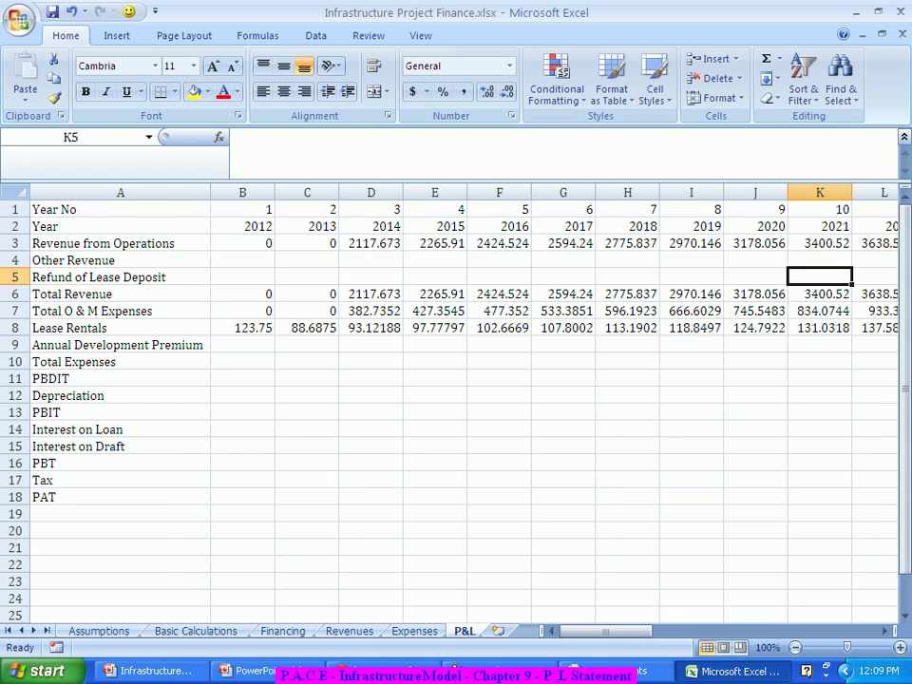
pyautogui.press('Right')
pyautogui.press('Right')
pyautogui.press('Right')
pyautogui.press('Right')
pyautogui.press('Right')
pyautogui.press('Right')
pyautogui.press('Right')
pyautogui.press('Right')
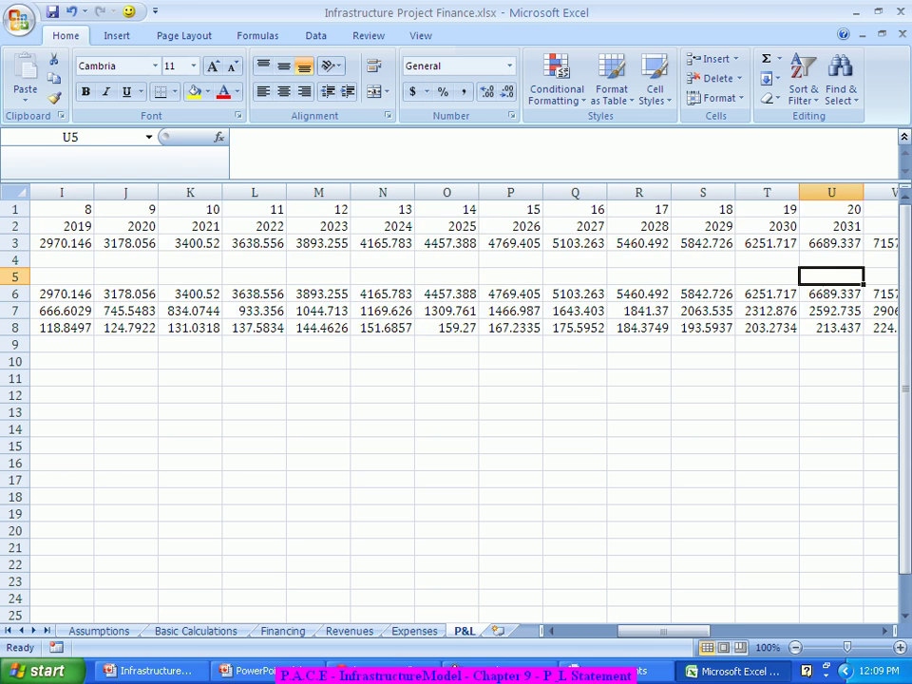
pyautogui.press('Right')
pyautogui.press('Right')
pyautogui.press('Right')
pyautogui.press('Right')
pyautogui.press('Right')
pyautogui.press('Right')
pyautogui.press('Right')
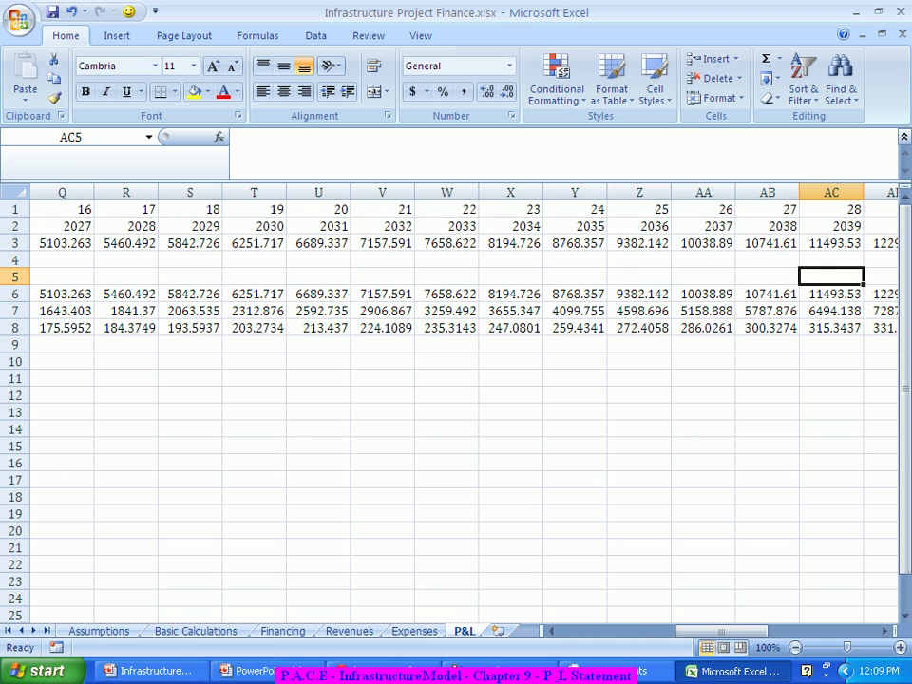
pyautogui.moveTo(743, 630); pyautogui.dragTo(622, 630)
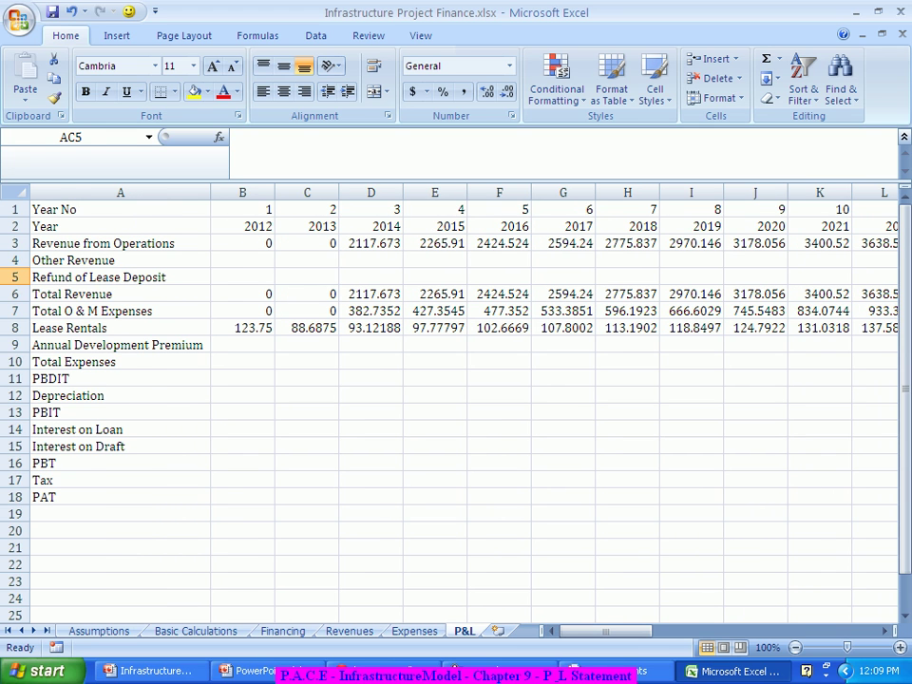
# Step: Start an IF formula in B5 testing whether year number B1 equals the Total Concession Period in Assumptions B2
pyautogui.click(242, 276)
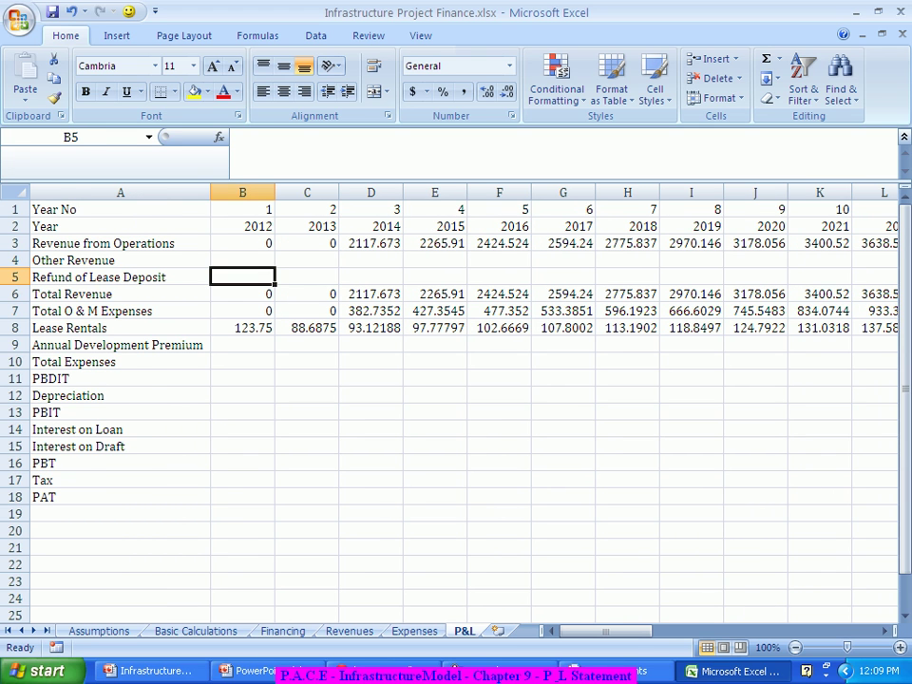
pyautogui.write('=if')
pyautogui.press('Tab')
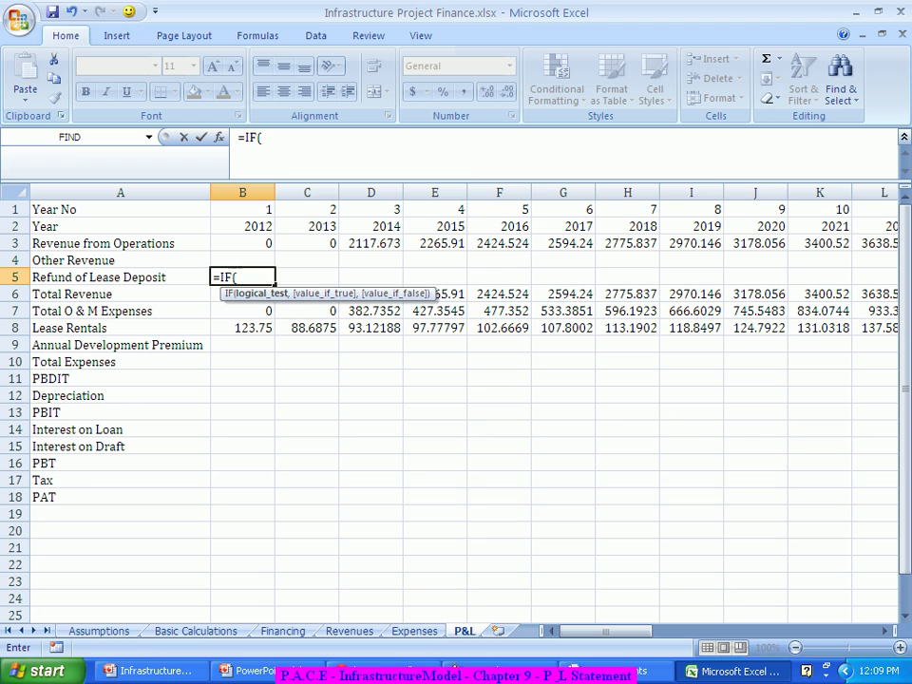
pyautogui.click(213, 209)
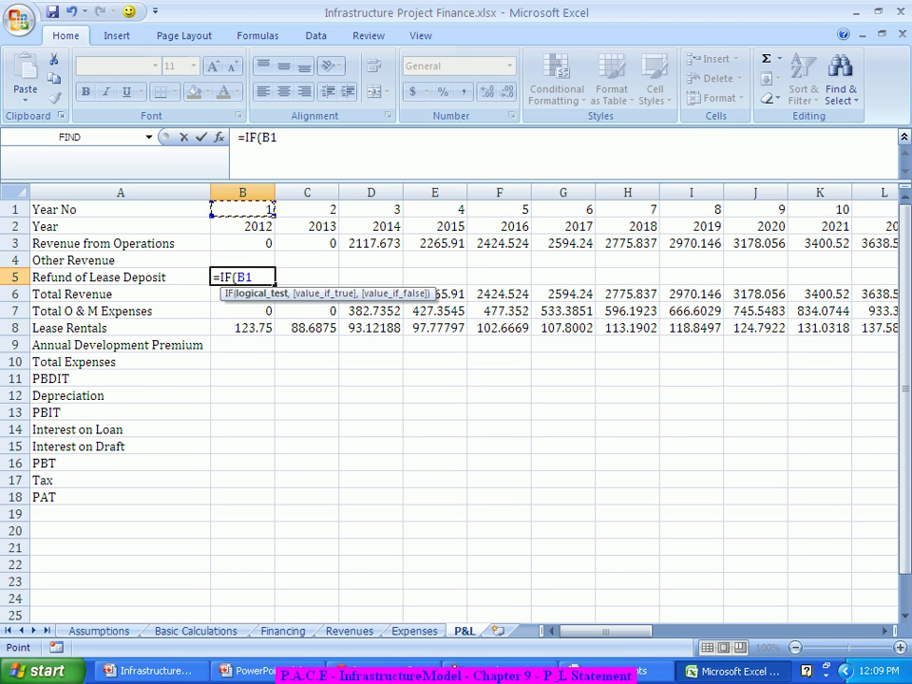
pyautogui.write('=')
pyautogui.click(99, 630)
pyautogui.scroll(20, 456, 408)
pyautogui.scroll(20, 456, 408)
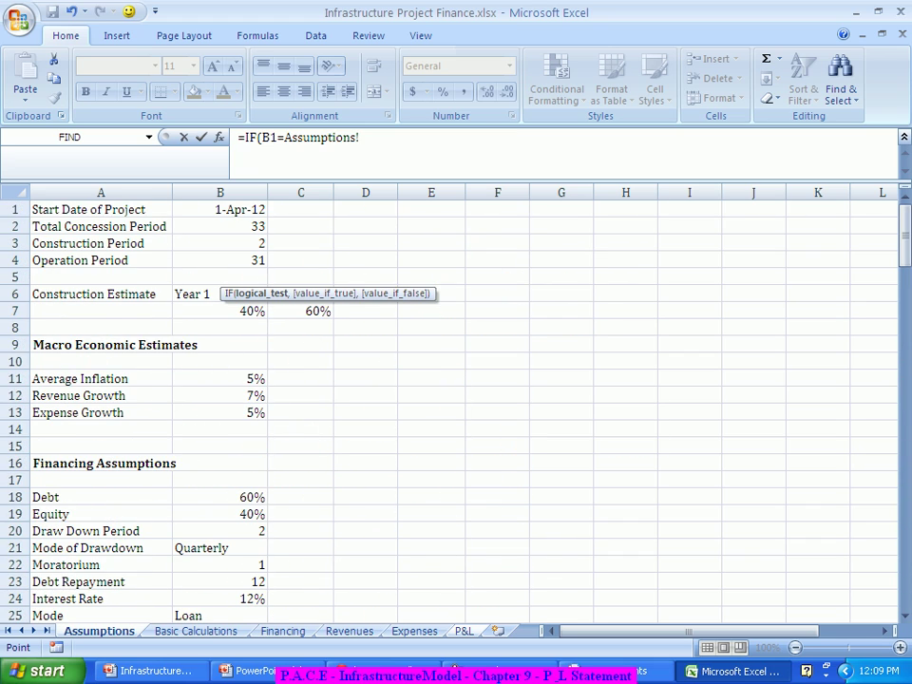
pyautogui.click(221, 226)
pyautogui.write(',')
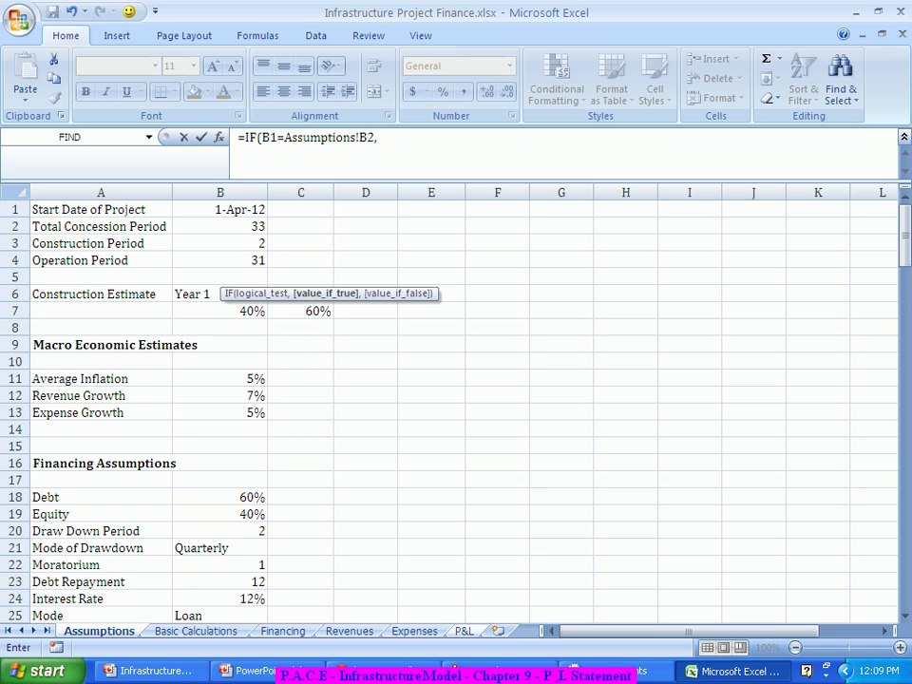
# Step: Complete the IF arguments with Basic Calculations cell AI15 as the true value and 0 as the false value
pyautogui.scroll(-15, 456, 399)
pyautogui.scroll(1, 456, 399)
pyautogui.scroll(2, 456, 398)
pyautogui.scroll(-1, 455, 399)
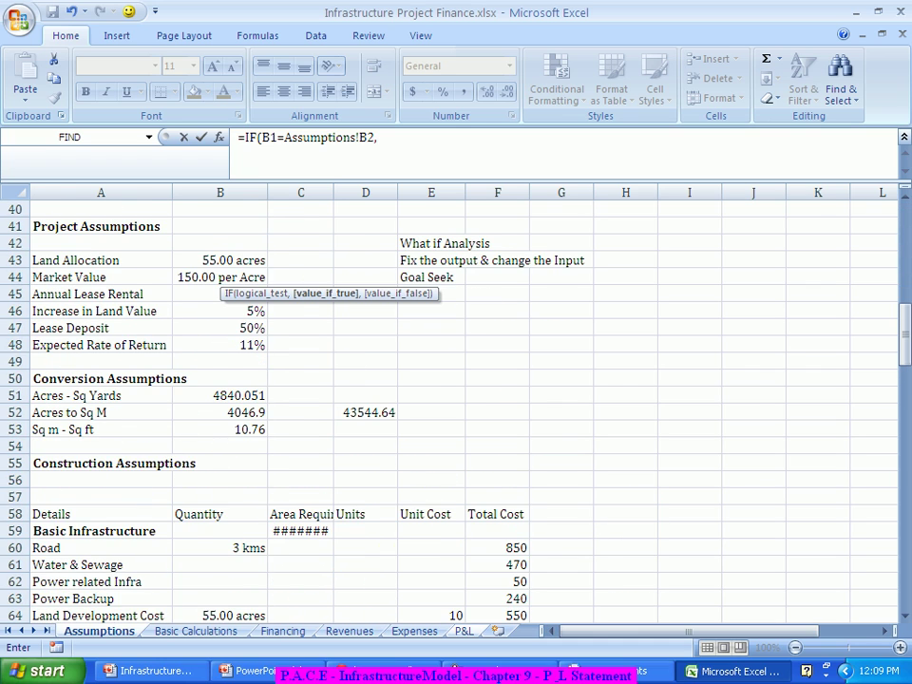
pyautogui.click(196, 630)
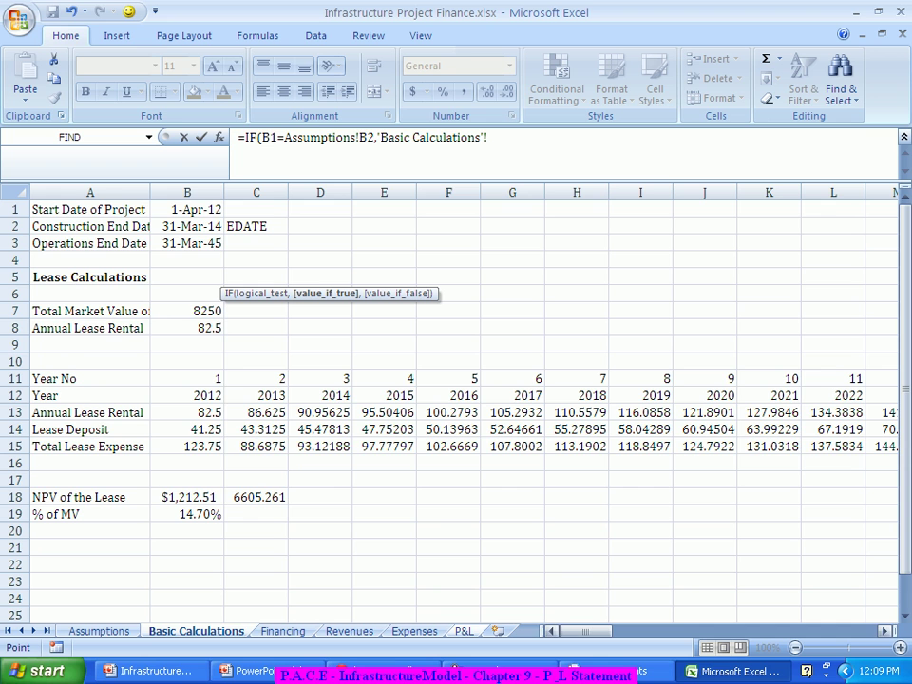
pyautogui.moveTo(585, 631); pyautogui.dragTo(675, 631)
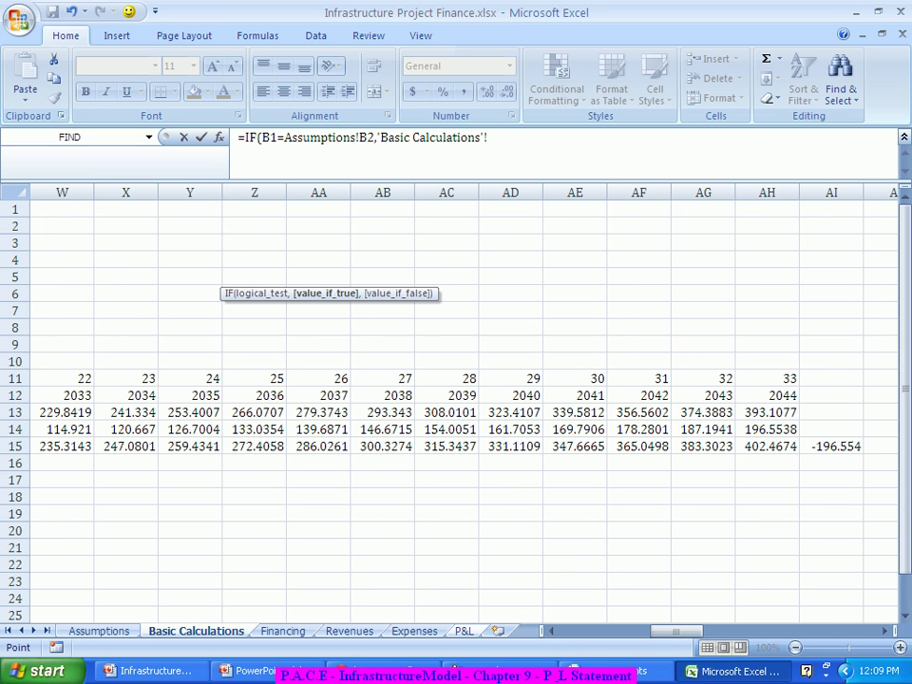
pyautogui.press('Down')
pyautogui.press('Down')
pyautogui.write(',0)')
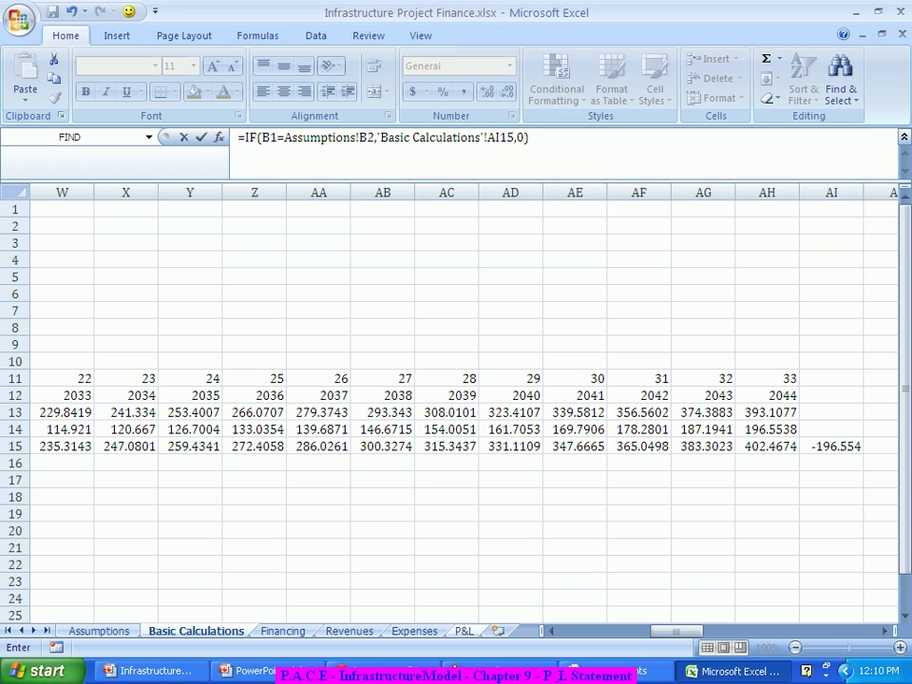
# Step: Replace the formula's true value with the 2044 Lease Deposit cell AH14 on the Basic Calculations sheet
pyautogui.click(378, 138)
pyautogui.write('-')
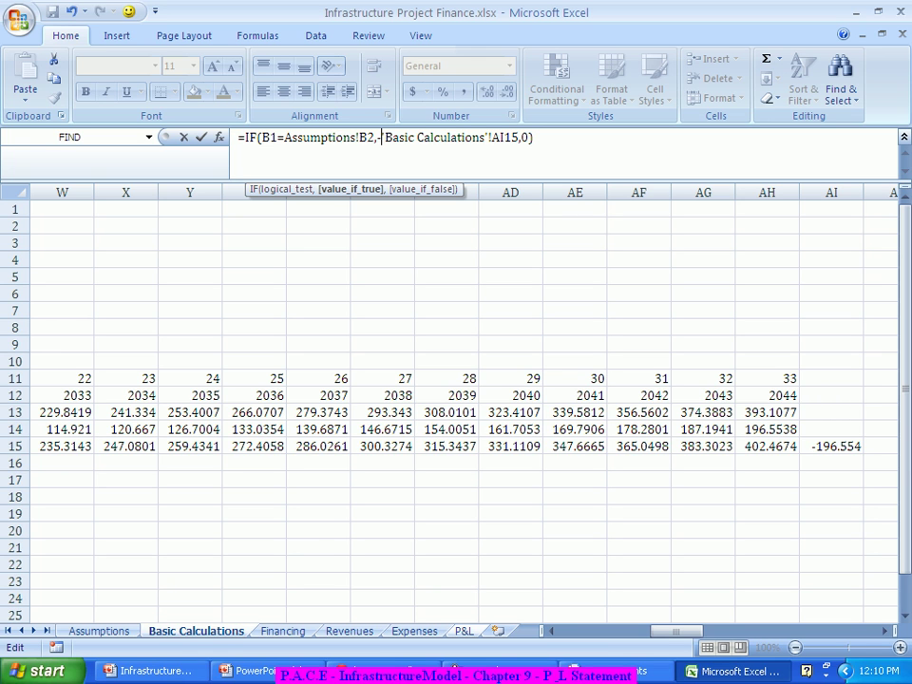
pyautogui.moveTo(376, 138); pyautogui.dragTo(520, 137)
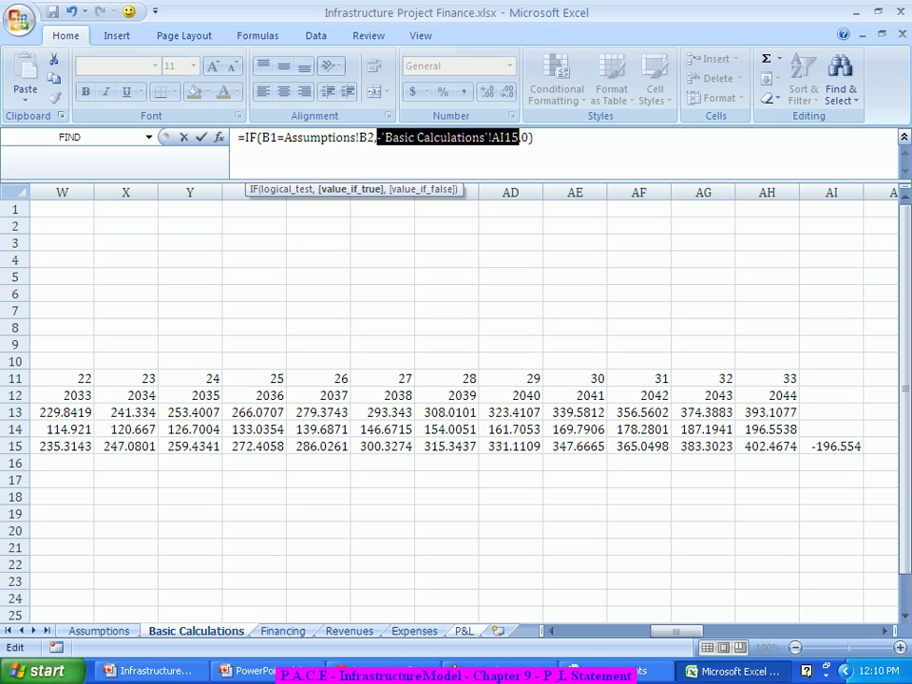
pyautogui.click(767, 428)
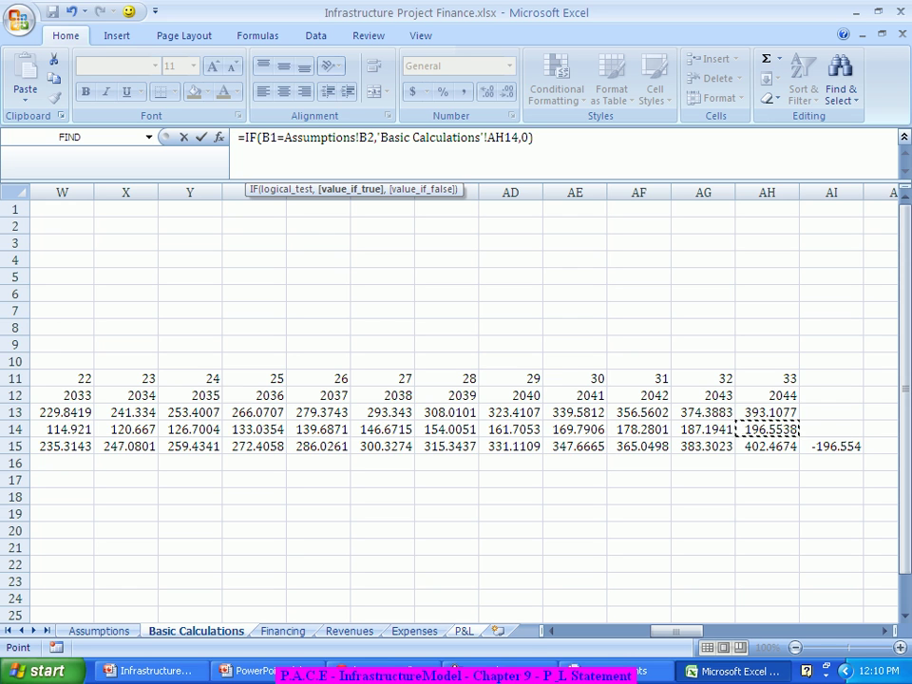
# Step: Make the Assumptions reference absolute as $B$2 and enter the Refund of Lease Deposit formula in B5
pyautogui.click(360, 138)
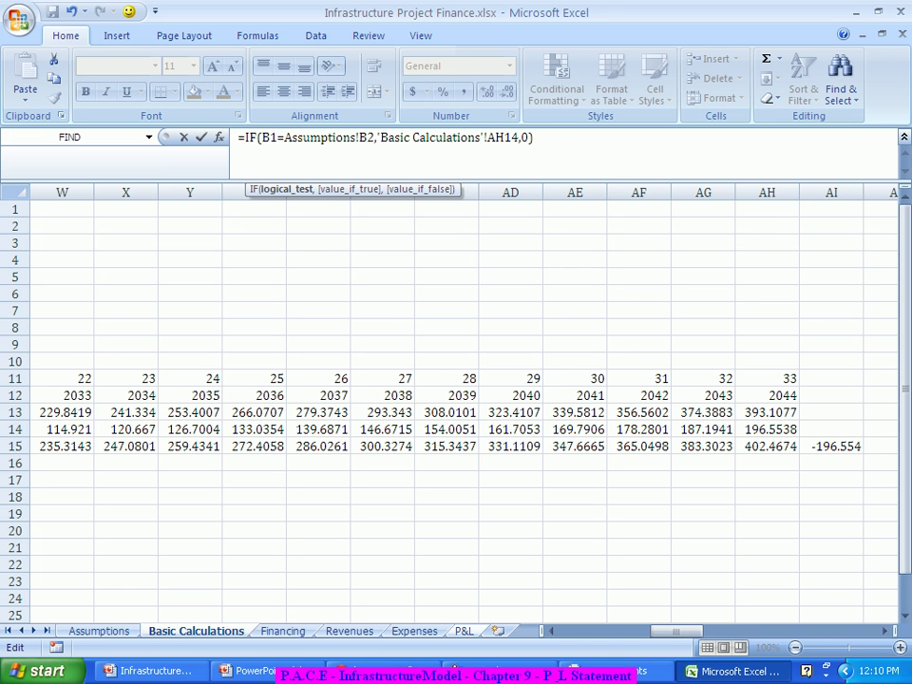
pyautogui.press('F4')
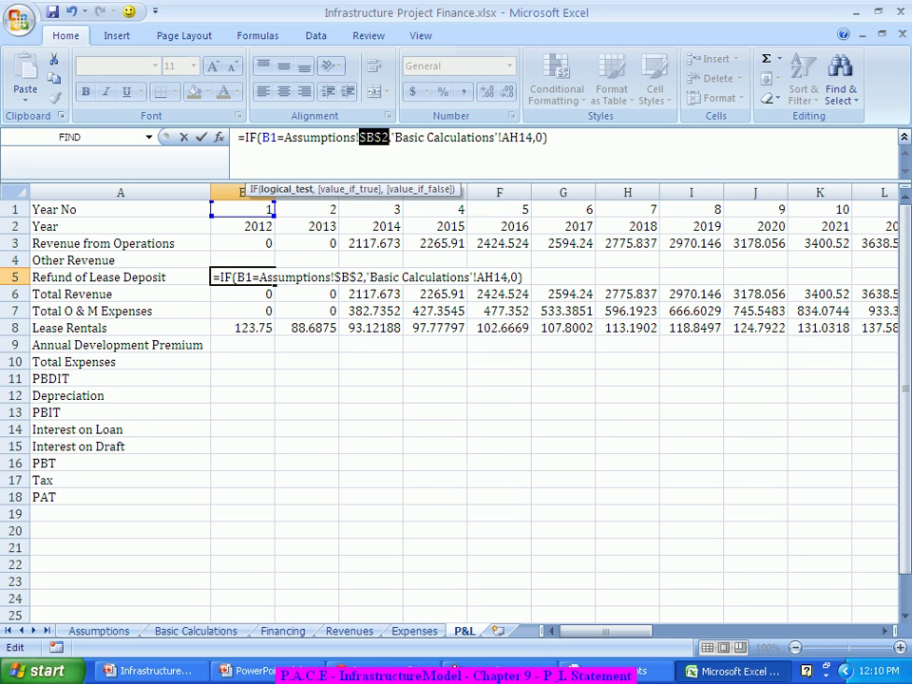
pyautogui.press('Return')
# Step: Fill the Refund of Lease Deposit formula from B5 across the year columns through AH5
pyautogui.press('Up')
pyautogui.press('Up')
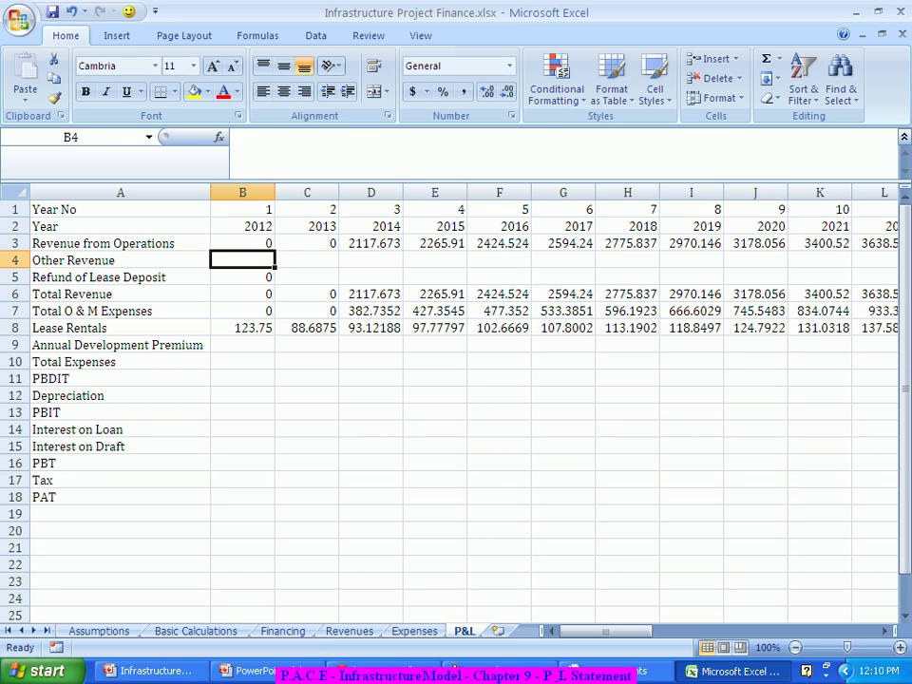
pyautogui.press('Down')
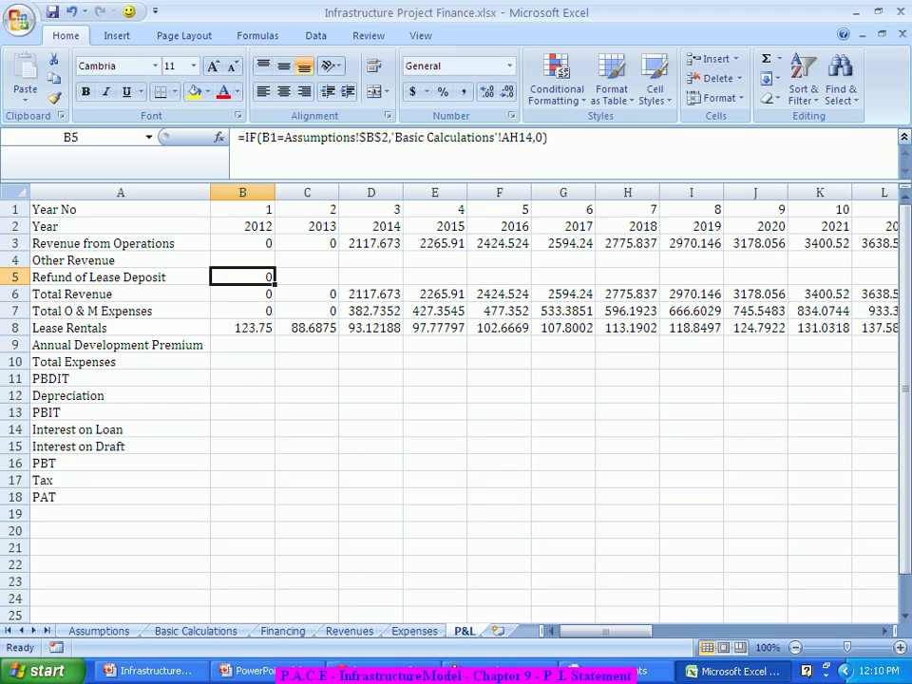
pyautogui.moveTo(275, 283); pyautogui.dragTo(655, 278)
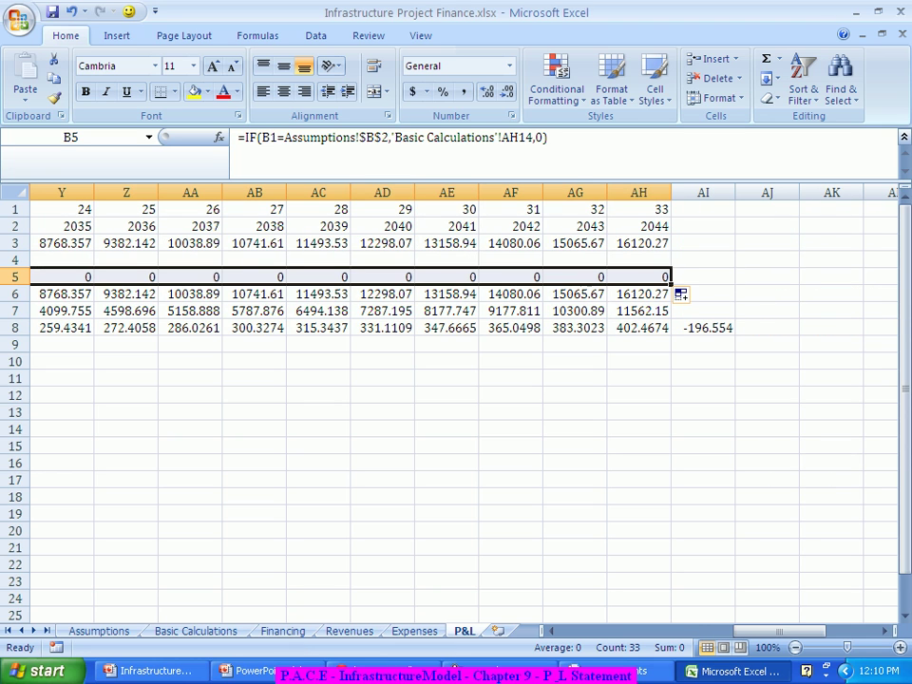
pyautogui.moveTo(778, 630); pyautogui.dragTo(608, 631)
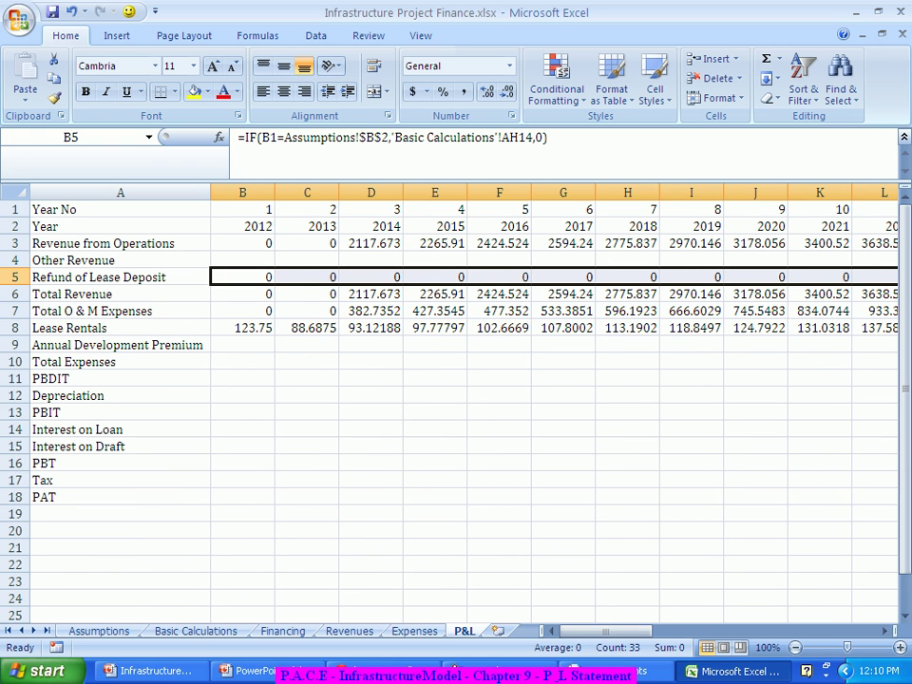
# Step: Make the Basic Calculations reference in the B5 formula absolute as $AH$14
pyautogui.click(242, 277)
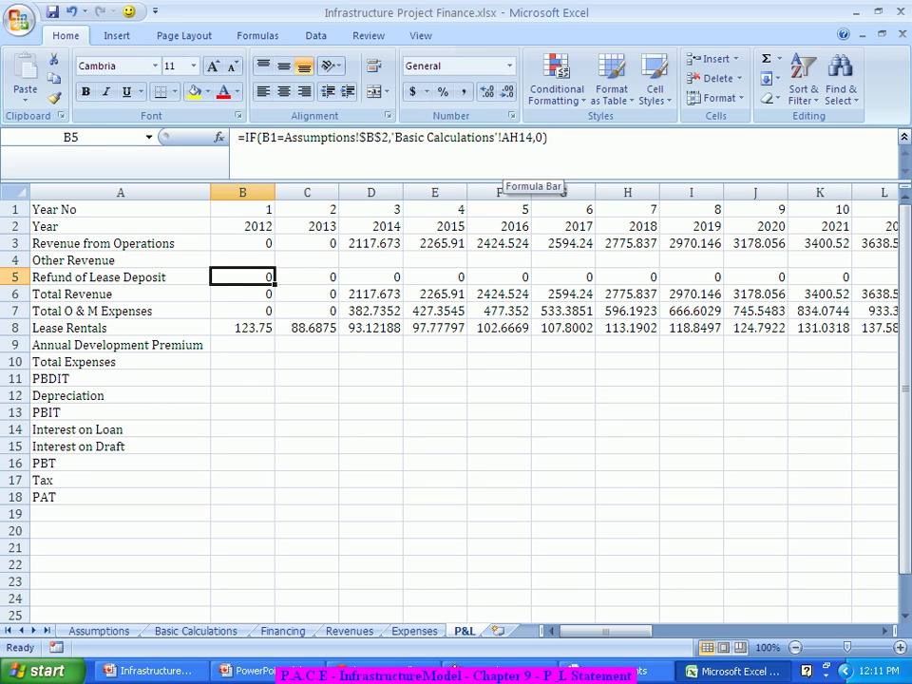
pyautogui.click(517, 136)
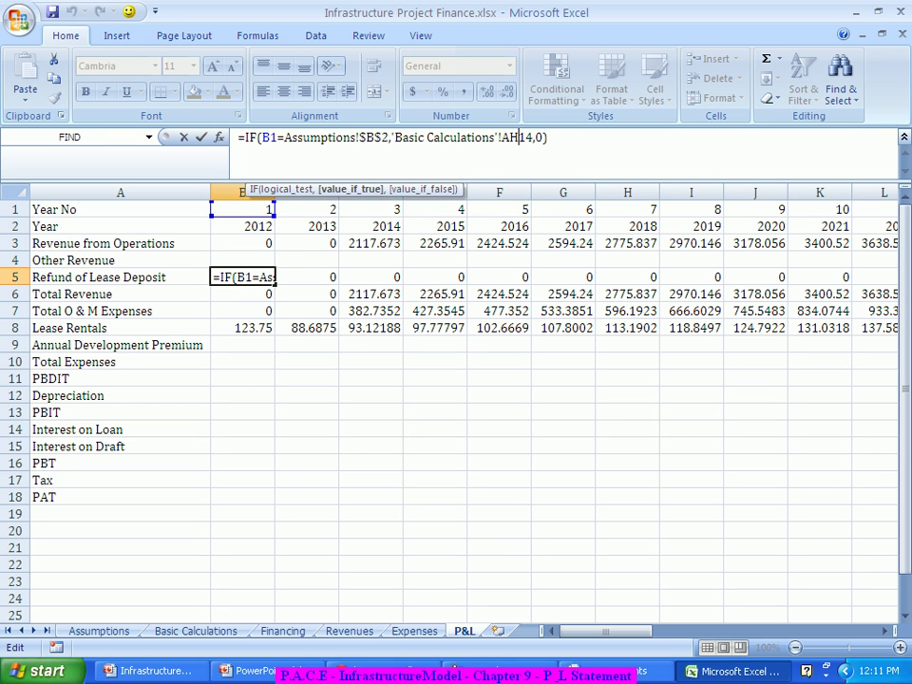
pyautogui.press('F4')
pyautogui.press('Return')
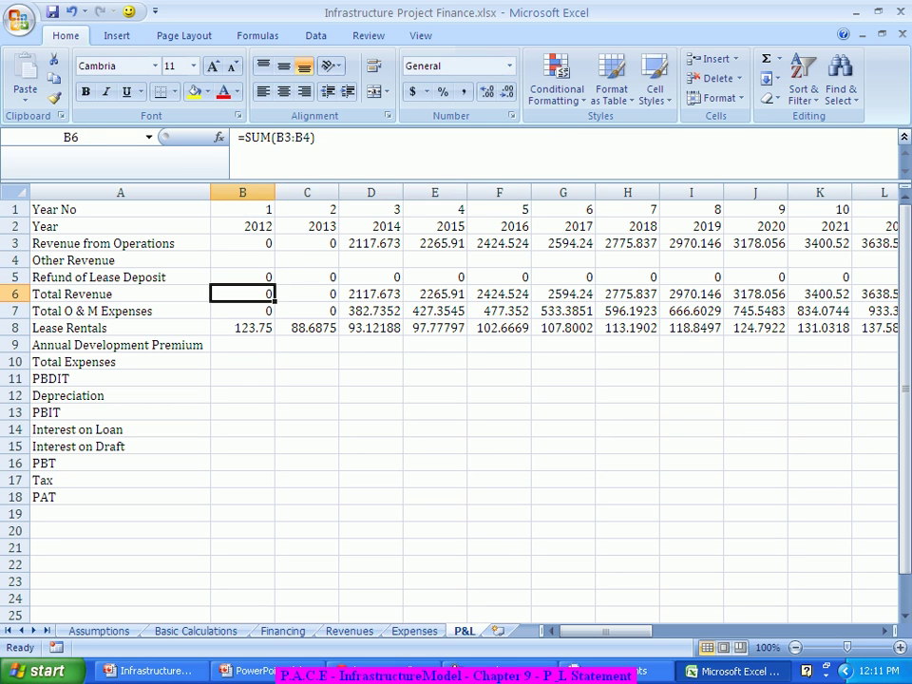
# Step: Replace the true value in B5's Refund of Lease Deposit formula with the 2012 Lease Deposit cell B14 on Basic Calculations
pyautogui.click(242, 278)
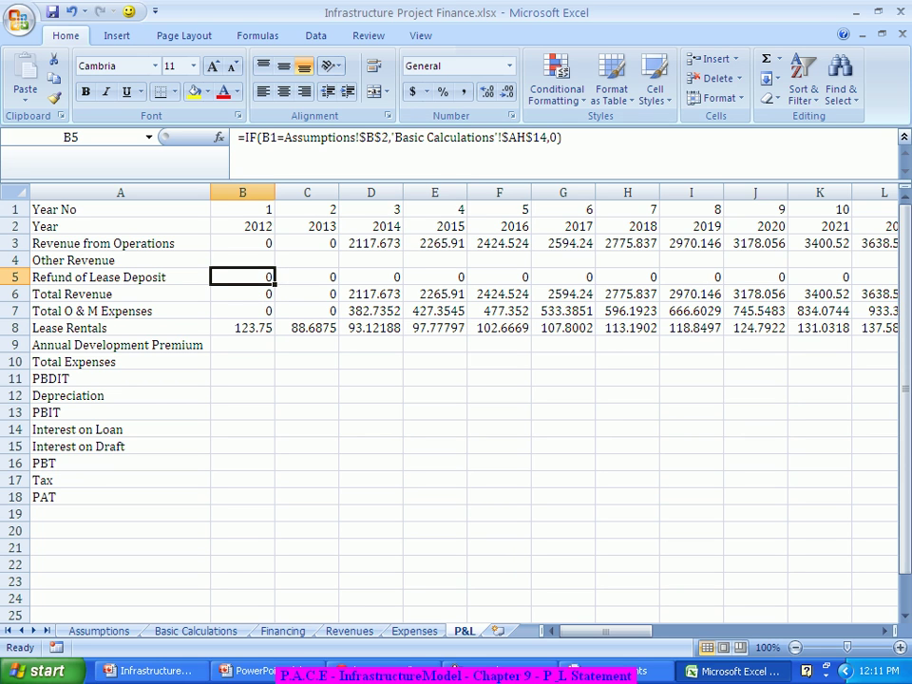
pyautogui.moveTo(393, 138); pyautogui.dragTo(547, 138)
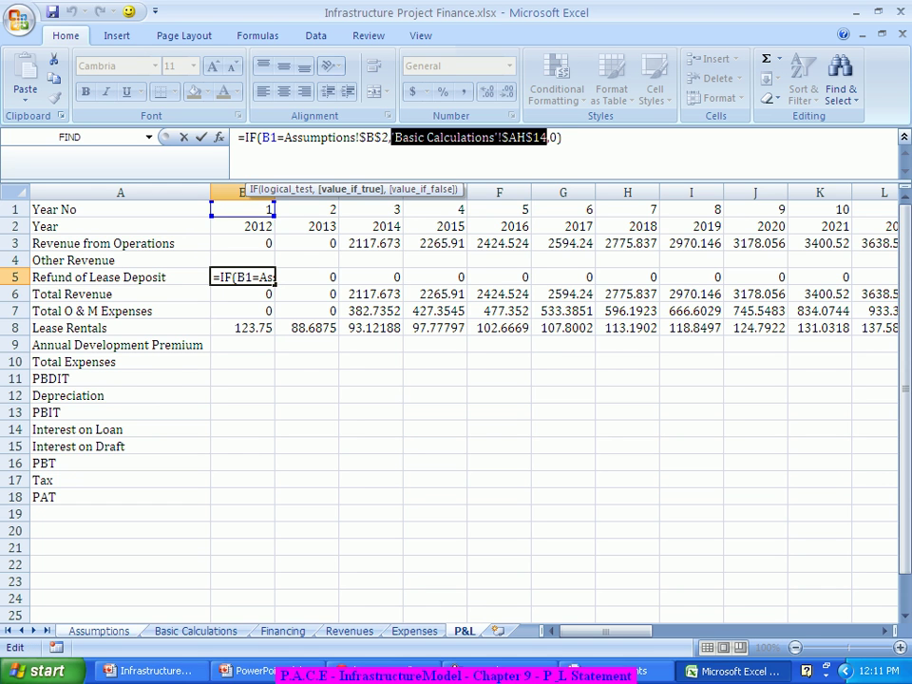
pyautogui.click(196, 630)
pyautogui.moveTo(676, 631); pyautogui.dragTo(584, 631)
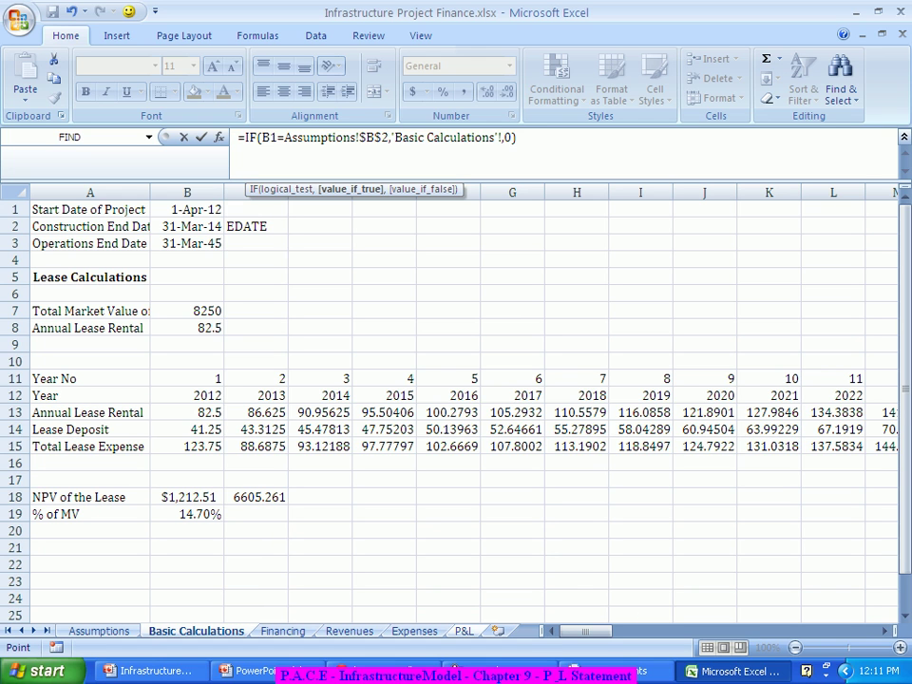
pyautogui.click(187, 429)
pyautogui.press('Return')
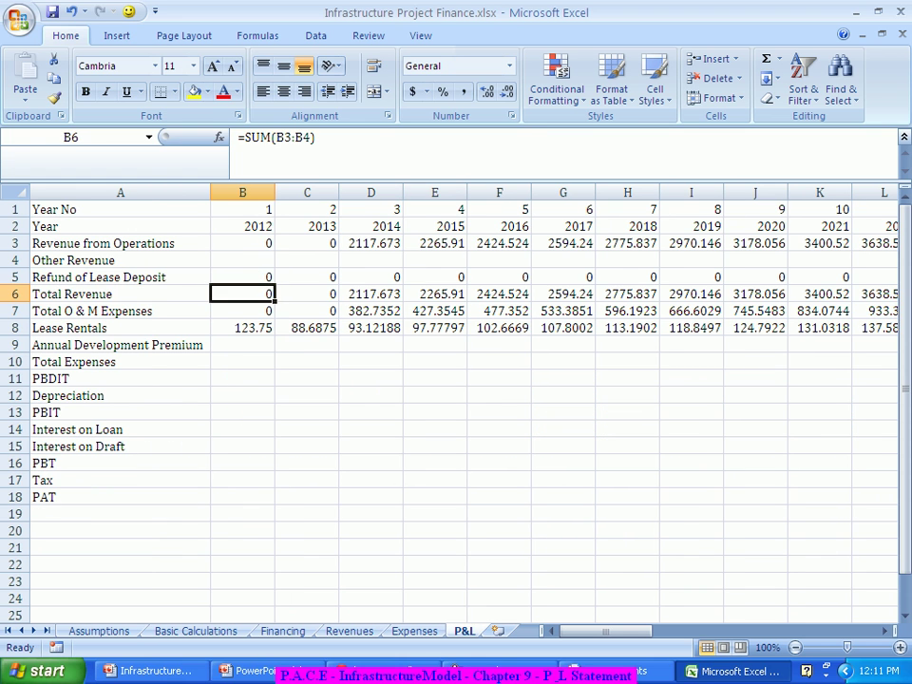
# Step: Fill the revised Refund of Lease Deposit formula from B5 across the year columns through AH5
pyautogui.click(242, 276)
pyautogui.moveTo(275, 284); pyautogui.dragTo(480, 284)
pyautogui.click(575, 293)
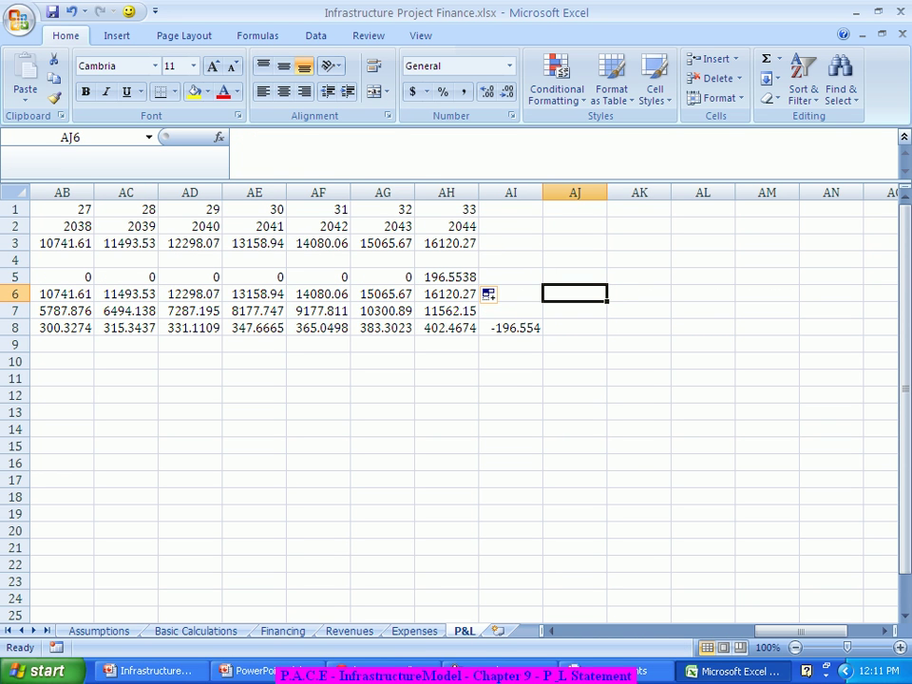
# Step: Begin a new IF formula in B5 testing whether year number B1 equals the Total Concession Period, Assumptions!$B$2
pyautogui.moveTo(800, 631); pyautogui.dragTo(605, 631)
pyautogui.click(242, 276)
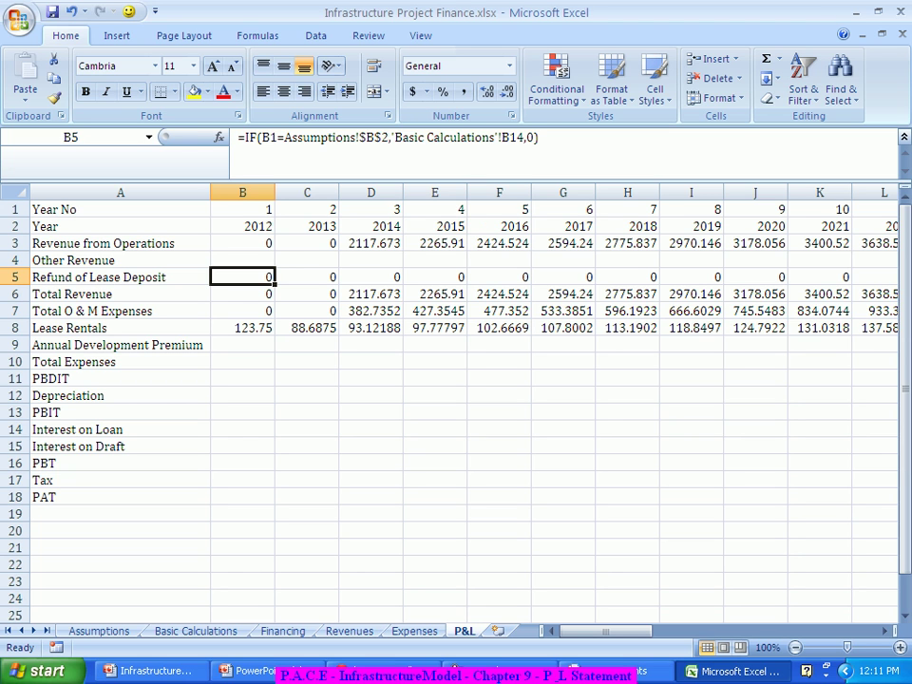
pyautogui.write('=if')
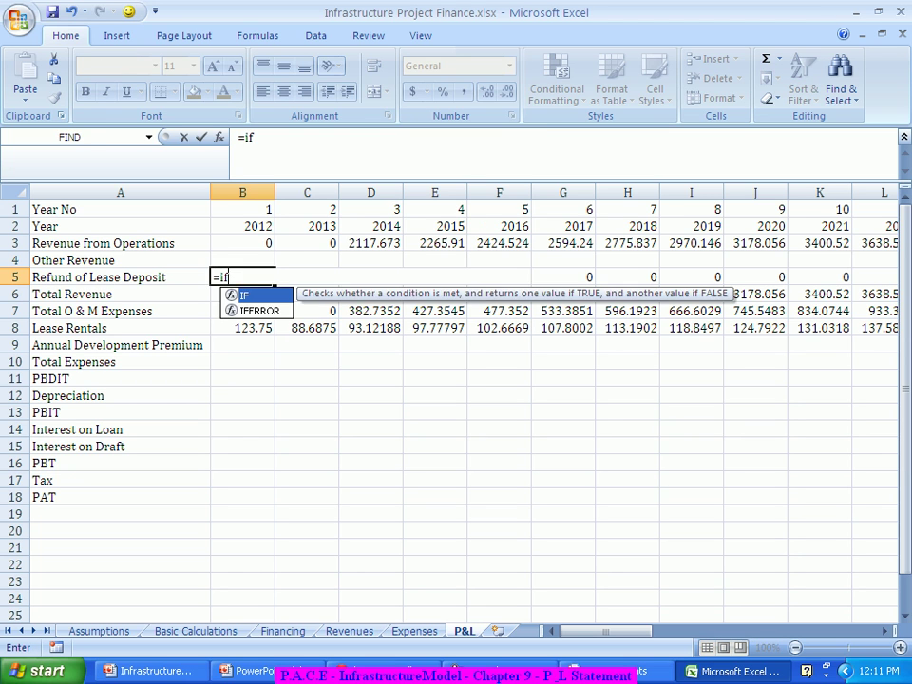
pyautogui.press('Tab')
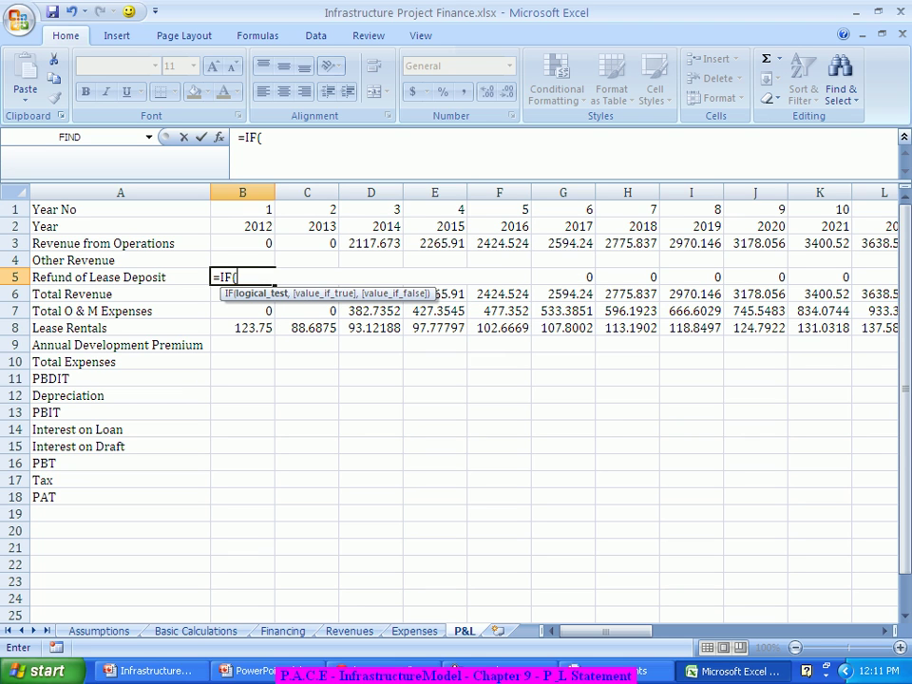
pyautogui.click(271, 210)
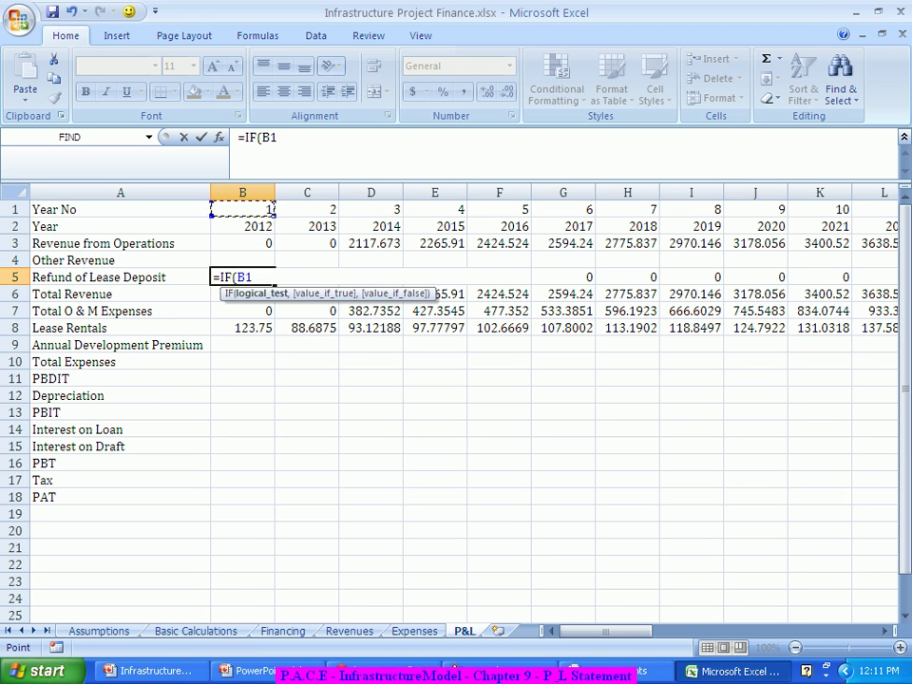
pyautogui.write('=')
pyautogui.click(99, 631)
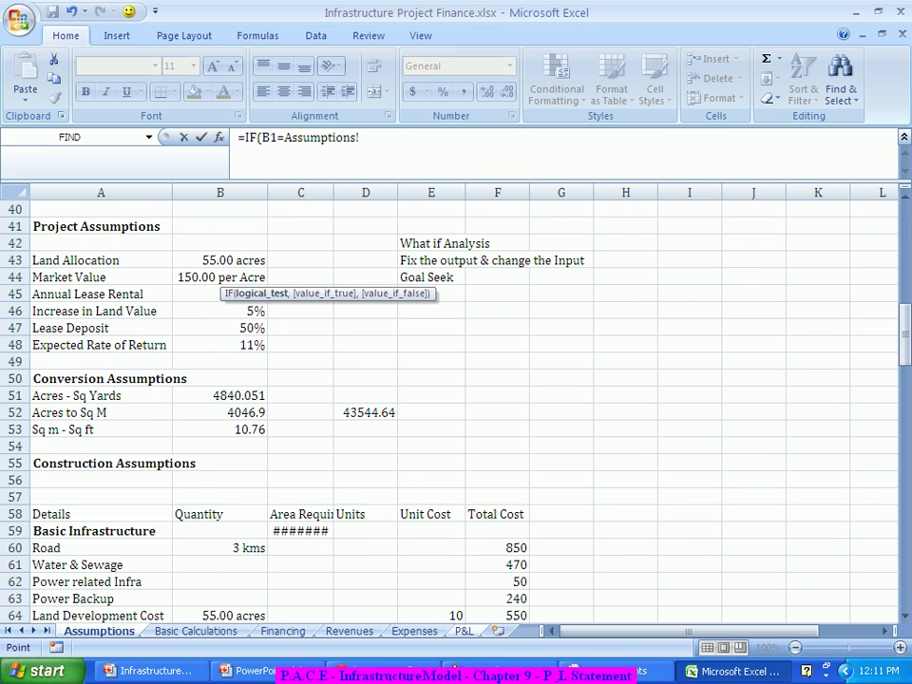
pyautogui.scroll(13, 456, 398)
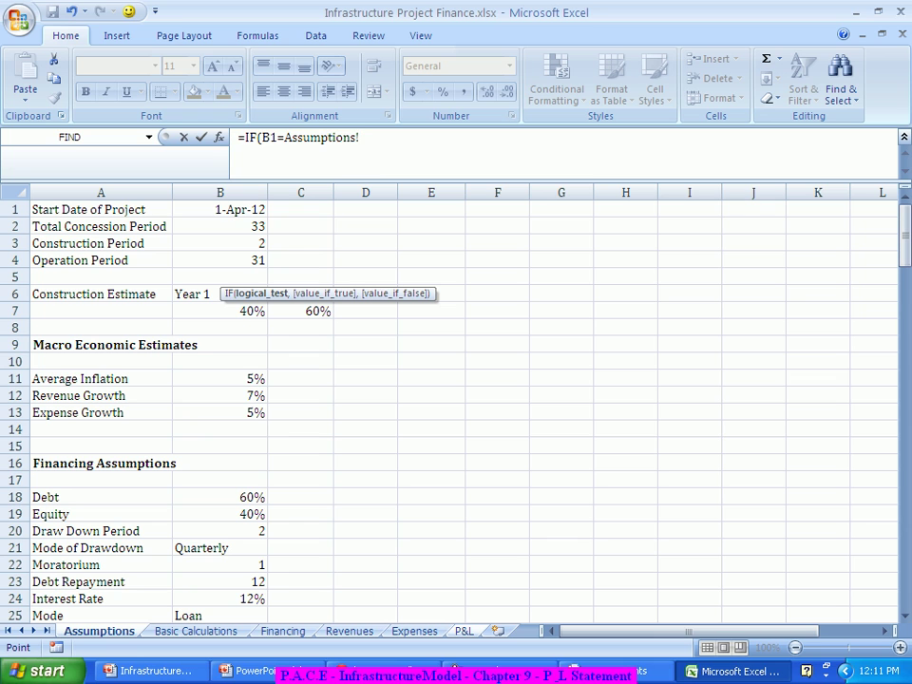
pyautogui.click(220, 226)
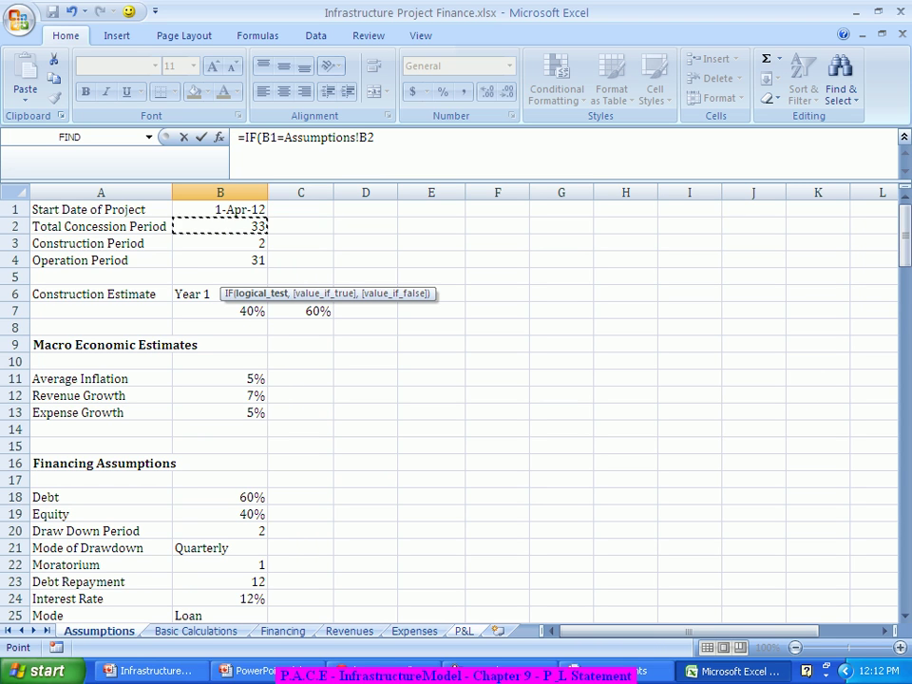
pyautogui.press('F4')
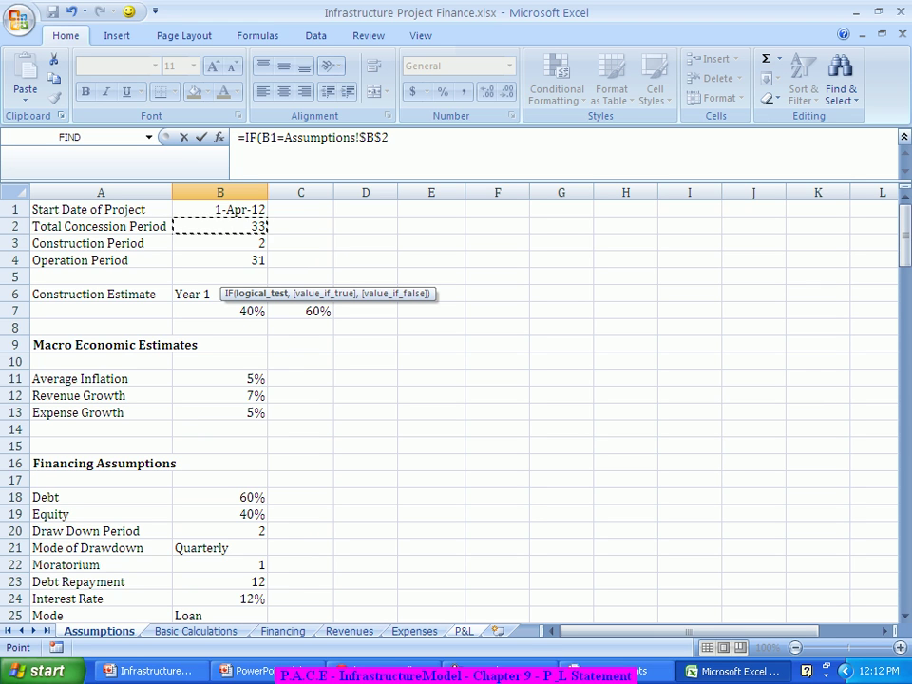
pyautogui.write(',')
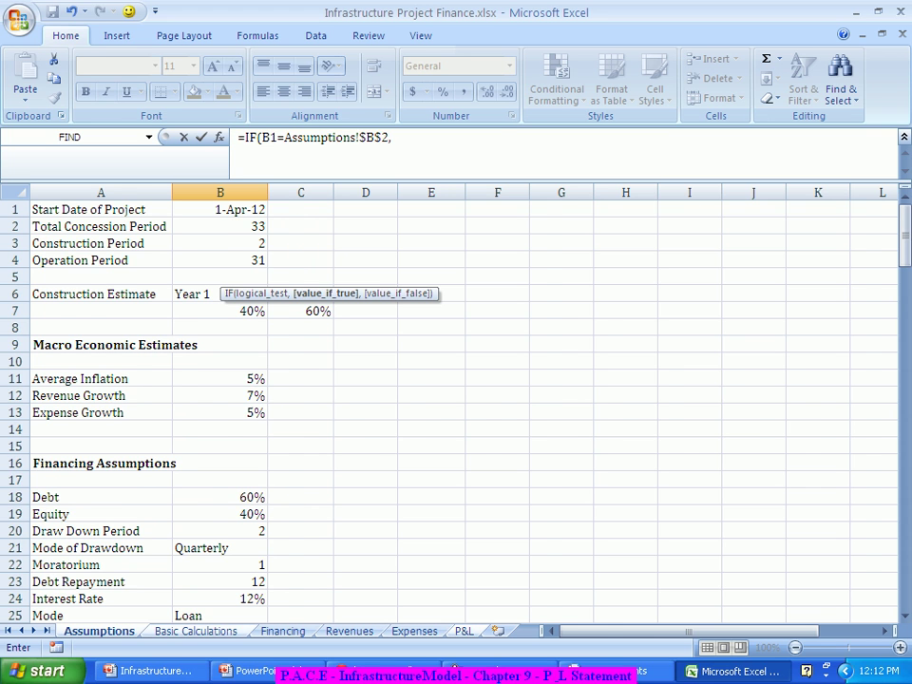
# Step: Complete the IF formula with the Lease Deposit cell B14 on Basic Calculations as true value and 0 as false value
pyautogui.hotkey('ctrl', 'pagedown')
pyautogui.click(187, 429)
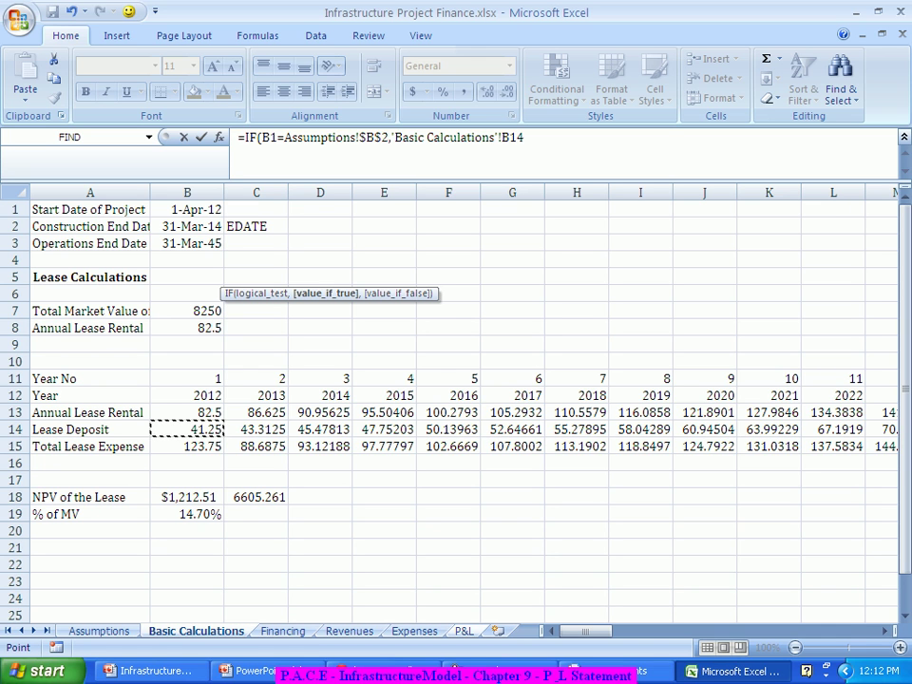
pyautogui.write(',0')
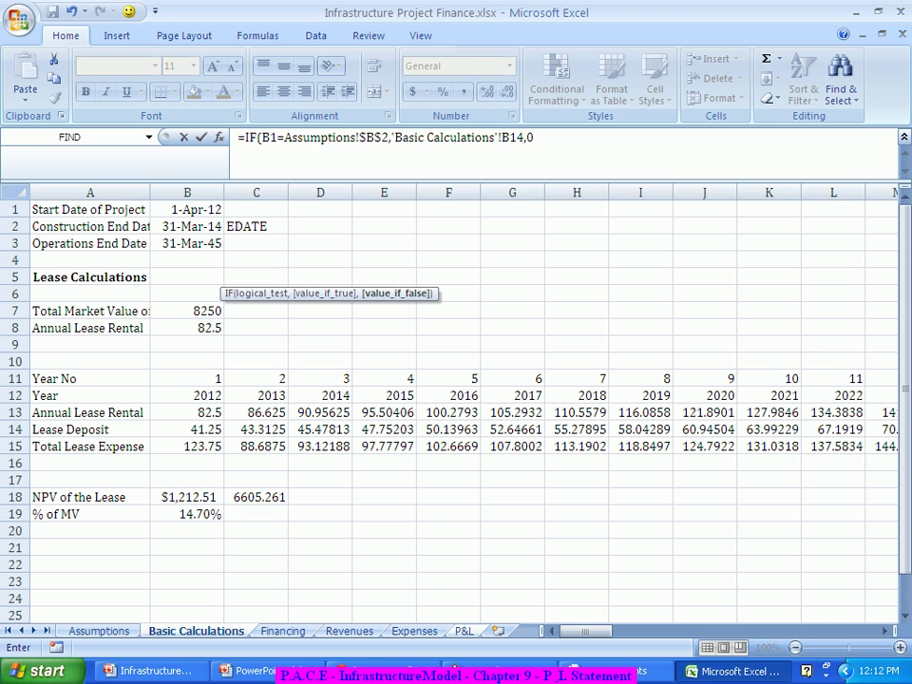
pyautogui.write(')')
pyautogui.press('Return')
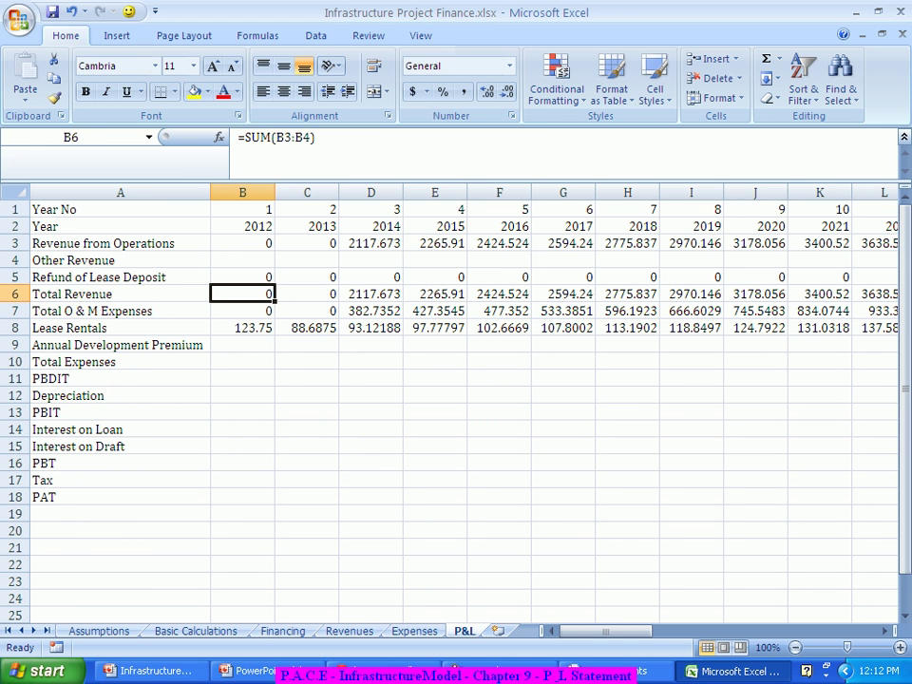
# Step: Fill the re-entered lease deposit refund formula from B5 across all years through AH5
pyautogui.click(242, 277)
pyautogui.moveTo(274, 283); pyautogui.dragTo(521, 278)
pyautogui.click(640, 328)
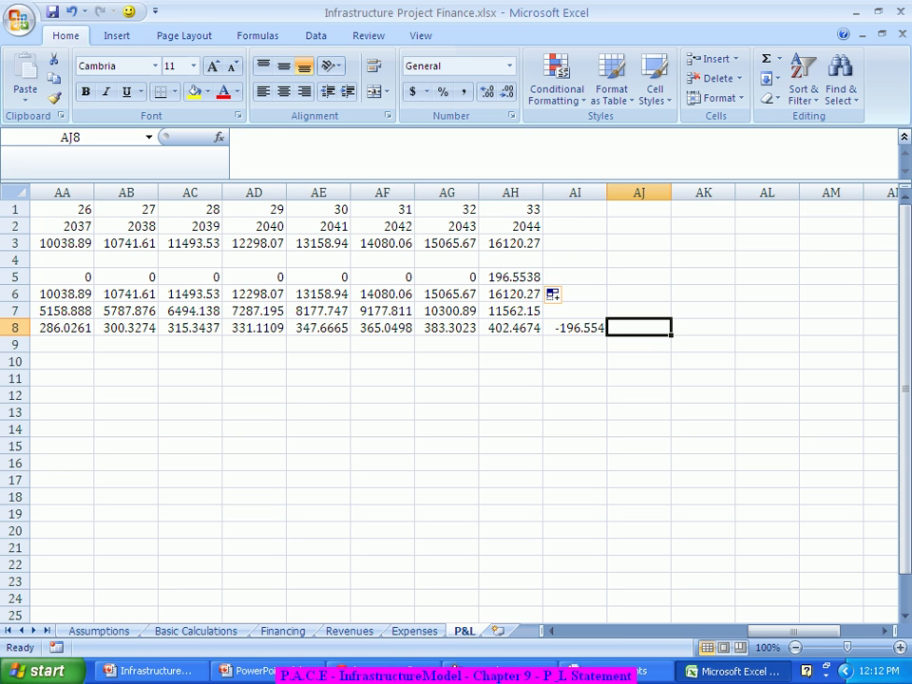
# Step: Extend the Total Revenue sum in B6 to include the lease deposit refund, as =SUM(B3:B5)
pyautogui.click(510, 293)
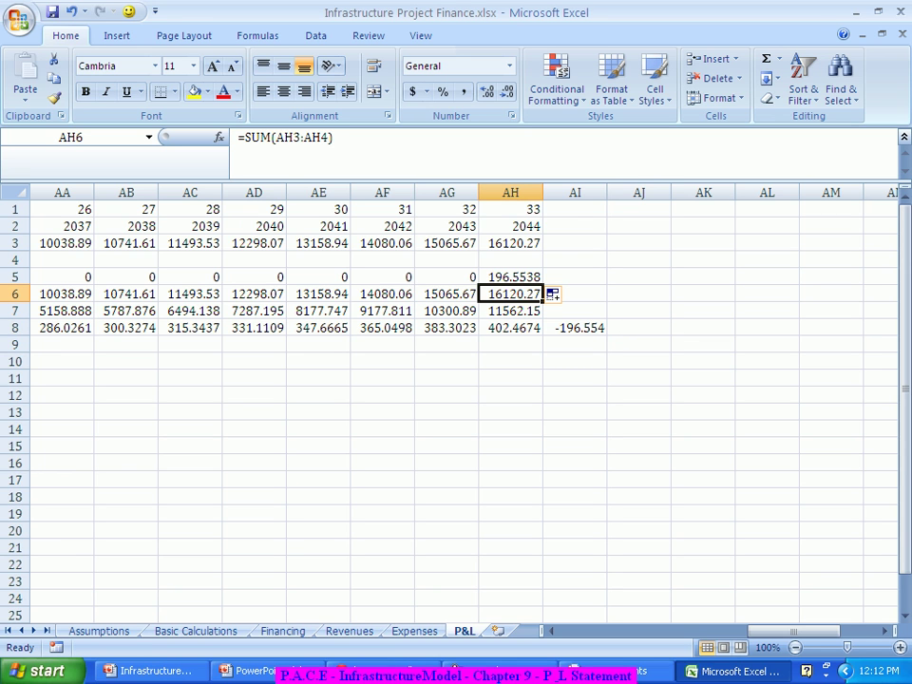
pyautogui.moveTo(792, 631); pyautogui.dragTo(605, 630)
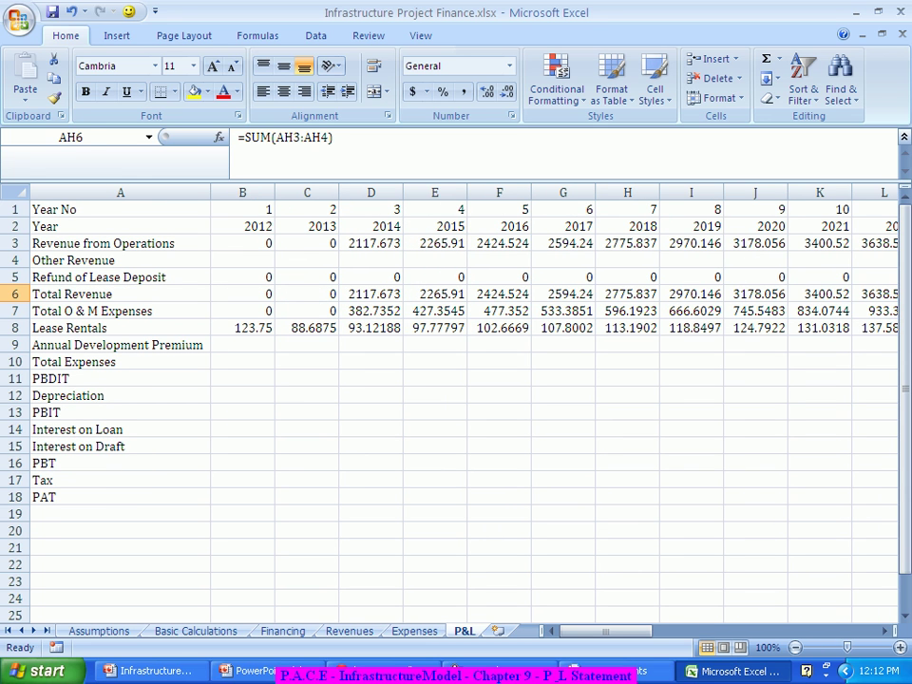
pyautogui.click(242, 310)
pyautogui.click(242, 293)
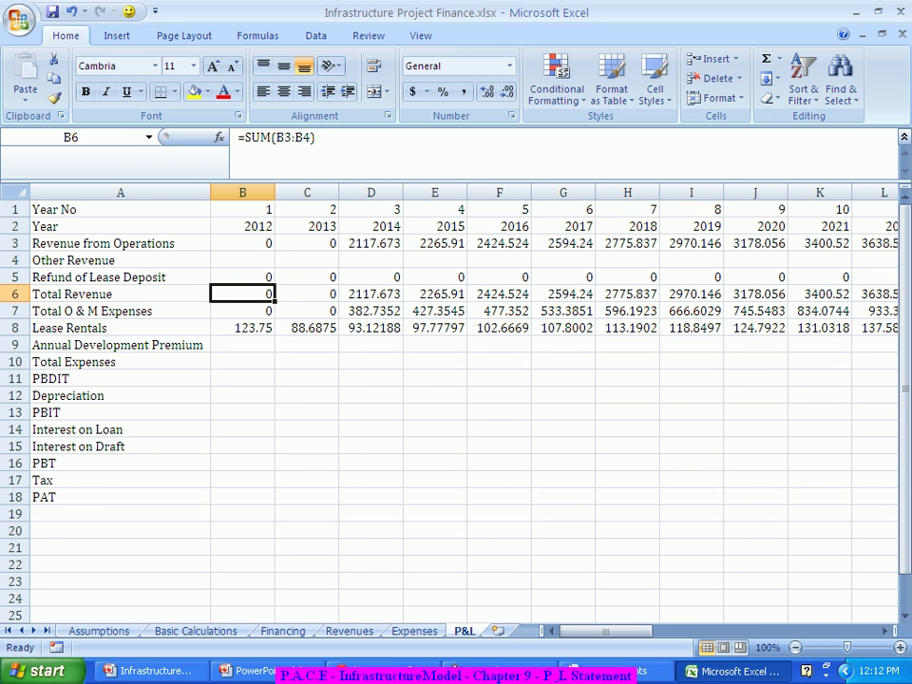
pyautogui.moveTo(303, 138); pyautogui.dragTo(310, 138)
pyautogui.write('5')
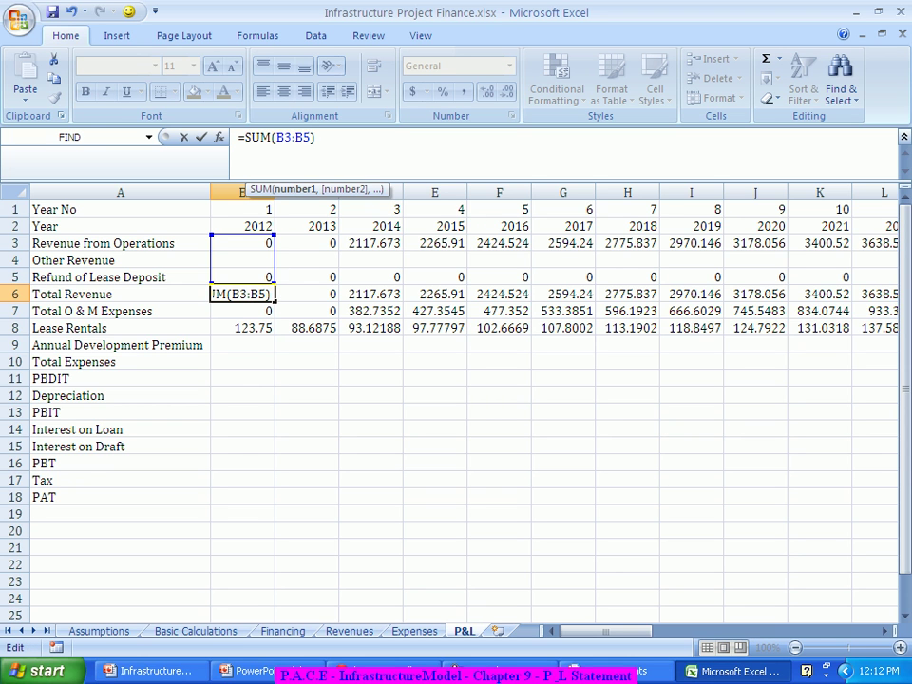
pyautogui.press('Return')
# Step: Copy the Total Revenue formula in B6 across the rest of the year columns in row 6
pyautogui.click(243, 293)
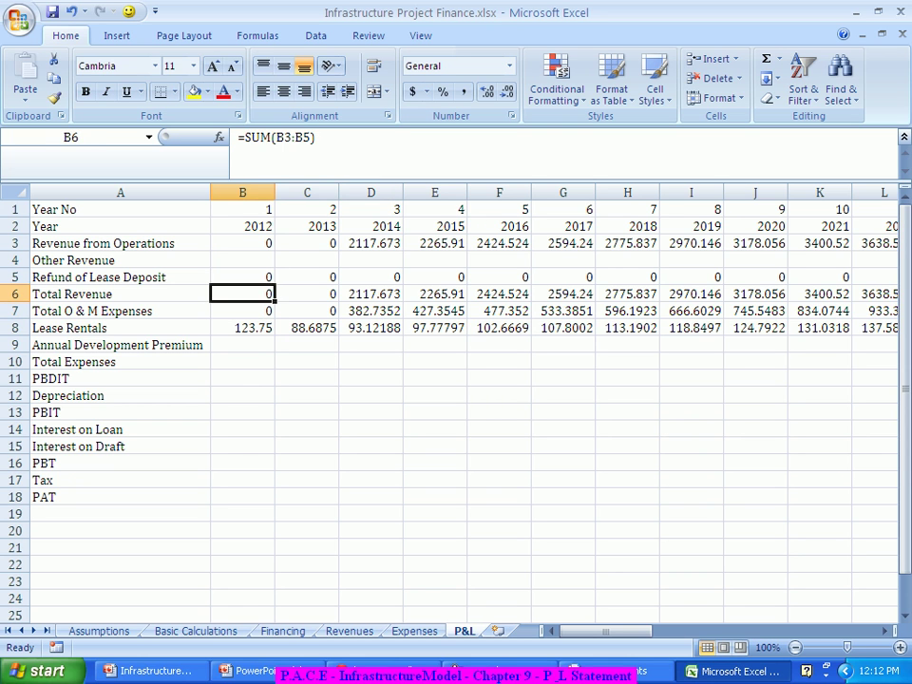
pyautogui.hotkey('ctrl', 'c')
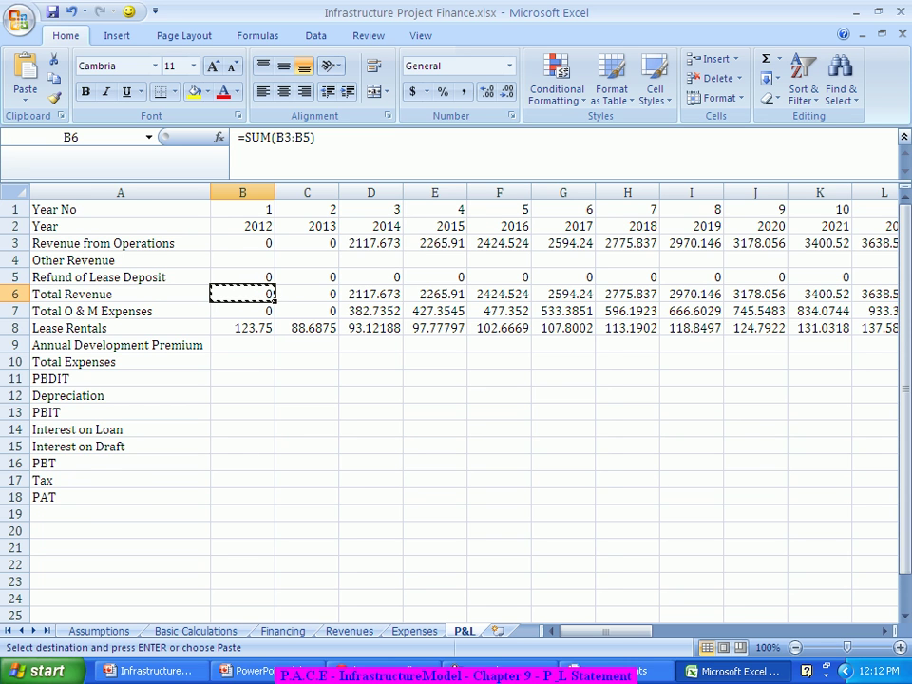
pyautogui.hotkey('ctrl', 'shift', 'Right')
pyautogui.hotkey('ctrl', 'v')
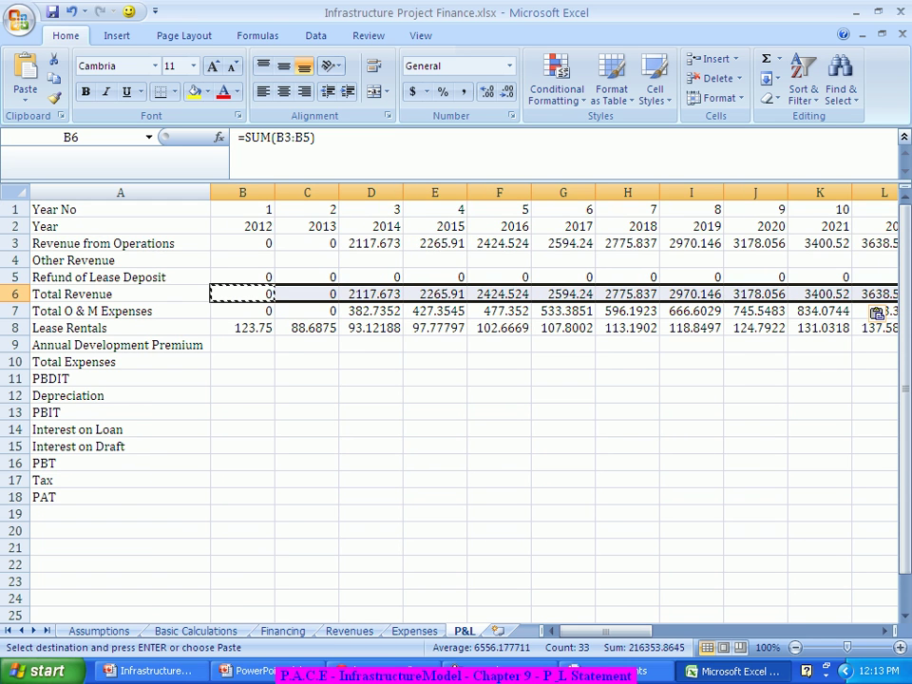
pyautogui.press('Escape')
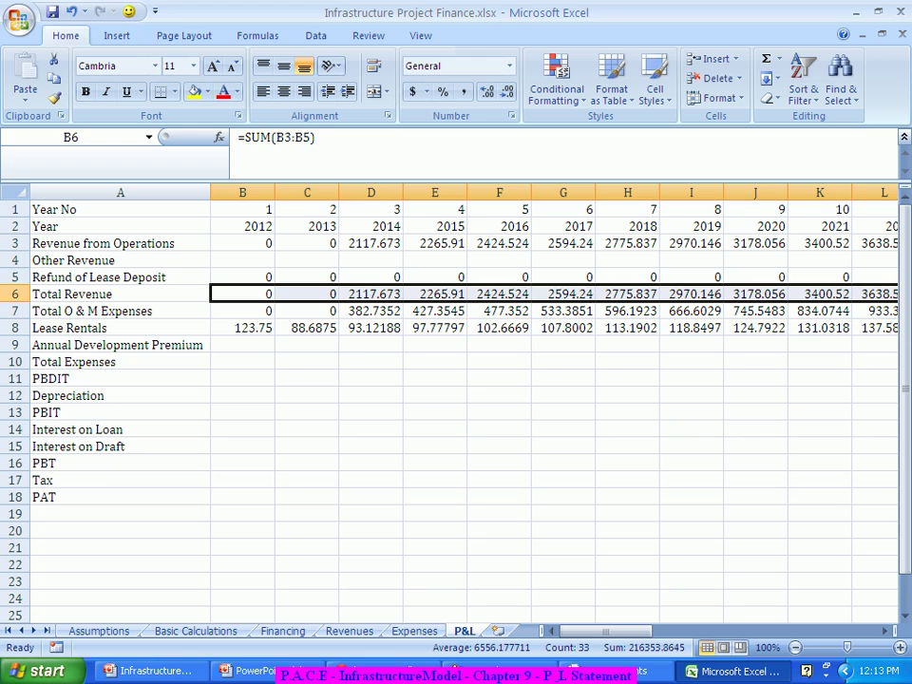
pyautogui.click(562, 497)
pyautogui.moveTo(605, 630)
pyautogui.mouseDown()
pyautogui.moveTo(766, 630)
pyautogui.moveTo(605, 631)
pyautogui.mouseUp()
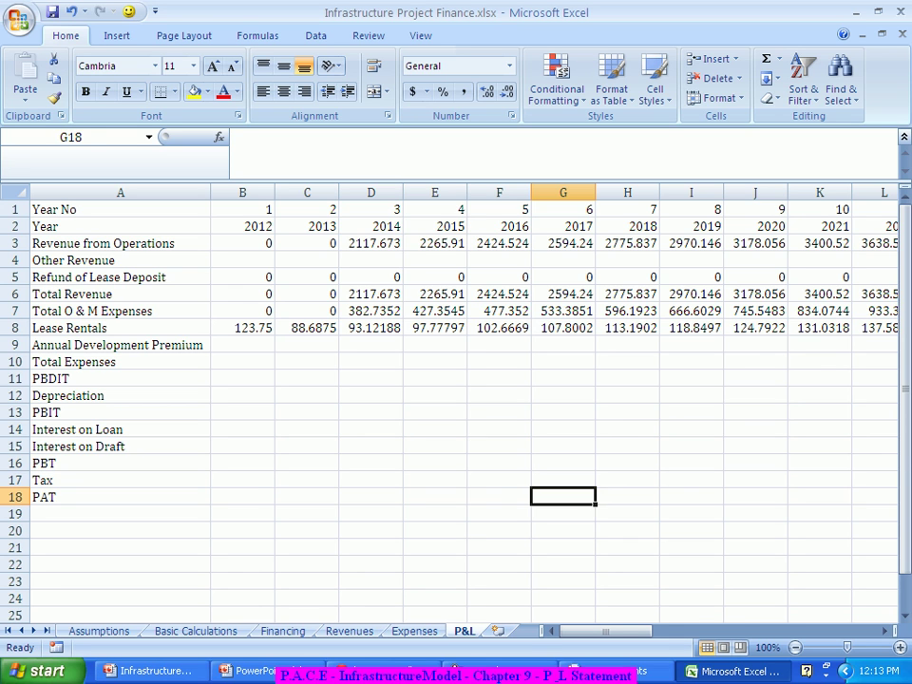
# Step: Delete the stray value in AI8, beyond the 2044 column of the Lease Rentals row
pyautogui.click(307, 497)
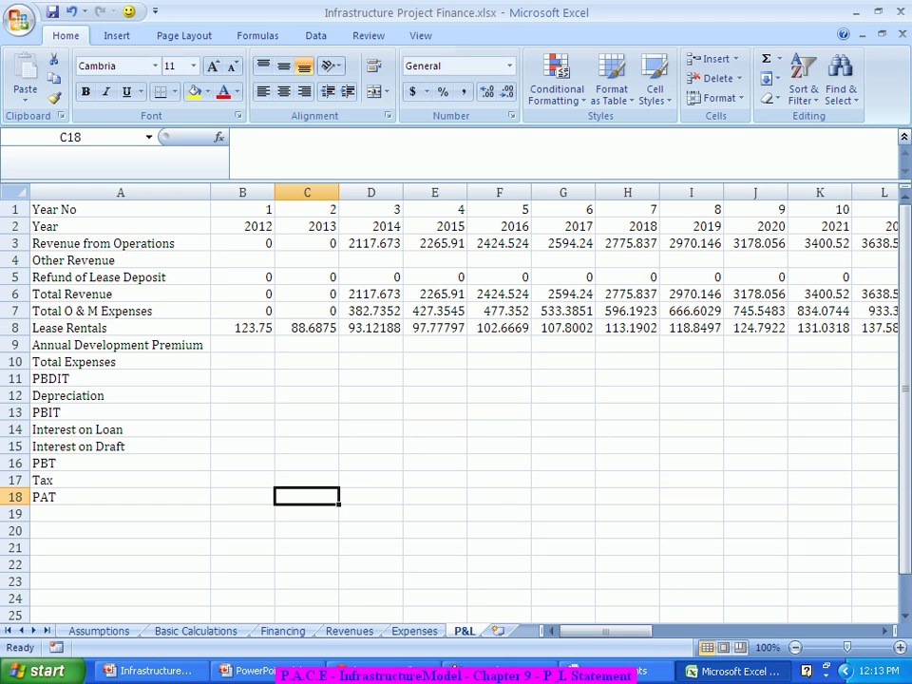
pyautogui.moveTo(605, 631); pyautogui.dragTo(786, 631)
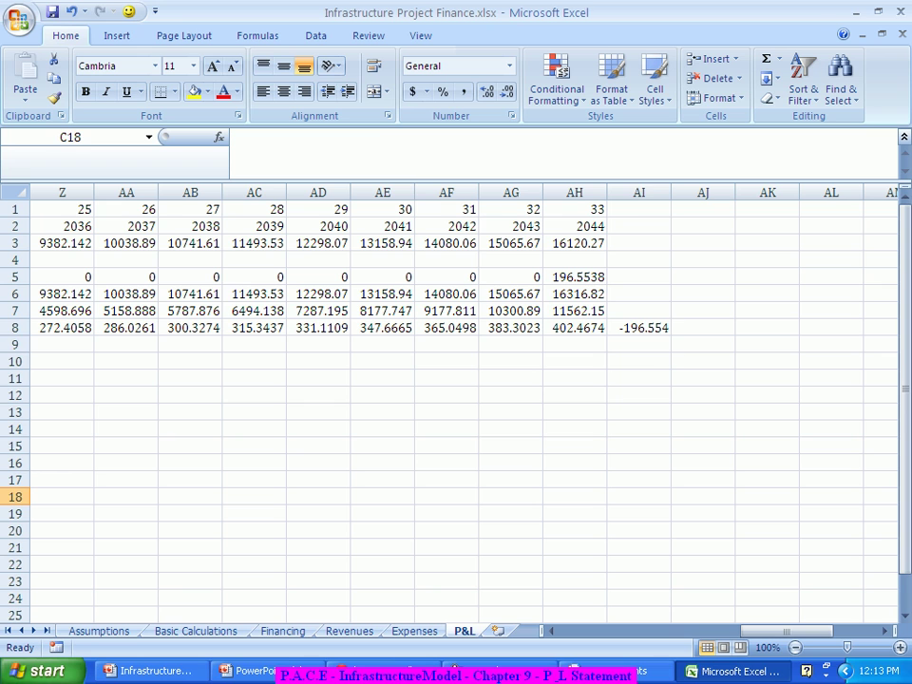
pyautogui.click(639, 344)
pyautogui.click(639, 329)
pyautogui.press('Delete')
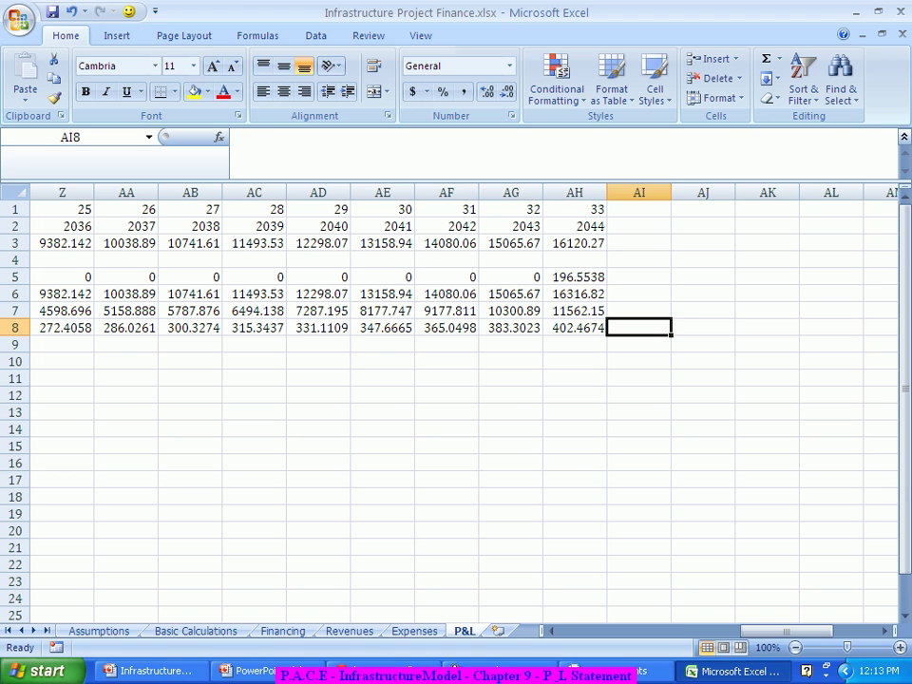
pyautogui.moveTo(785, 631); pyautogui.dragTo(605, 631)
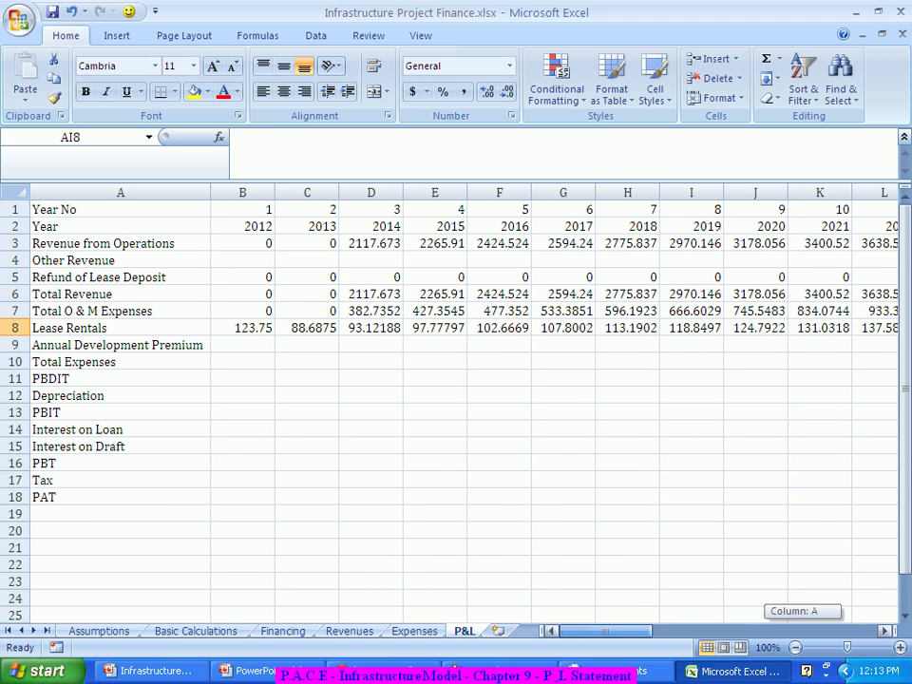
pyautogui.click(370, 495)
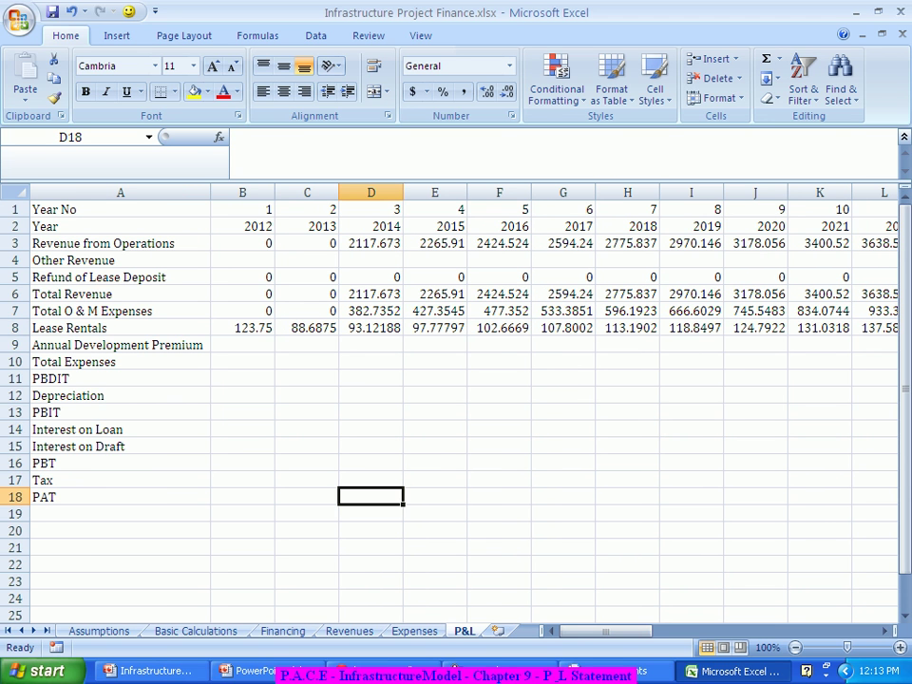
# Step: Link the 2012 Annual Development Premium in B9 to the Year 1 upfront premium break-up, as =Assumptions!C118
pyautogui.click(242, 344)
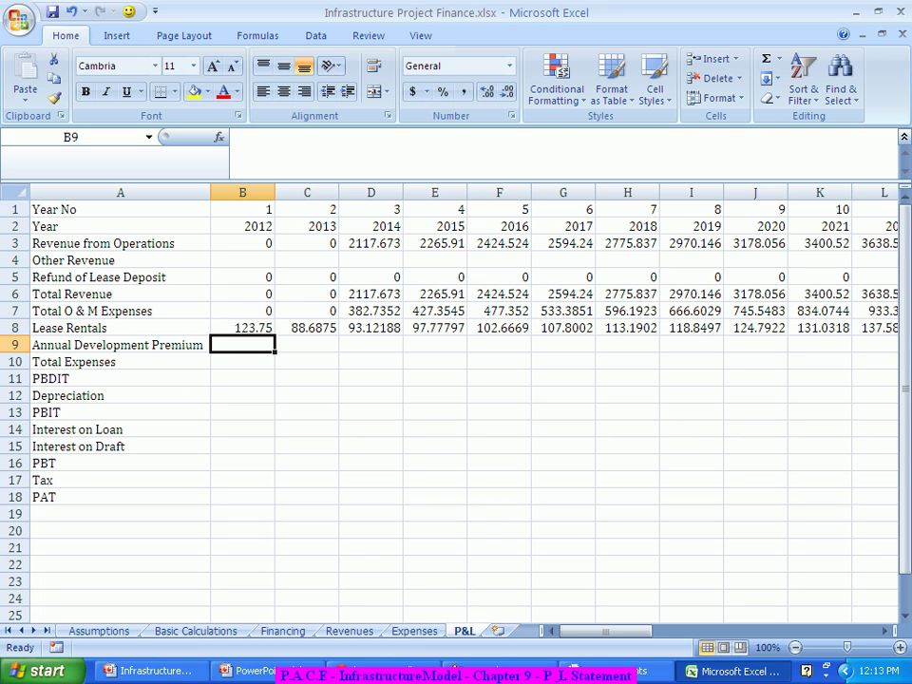
pyautogui.write('=')
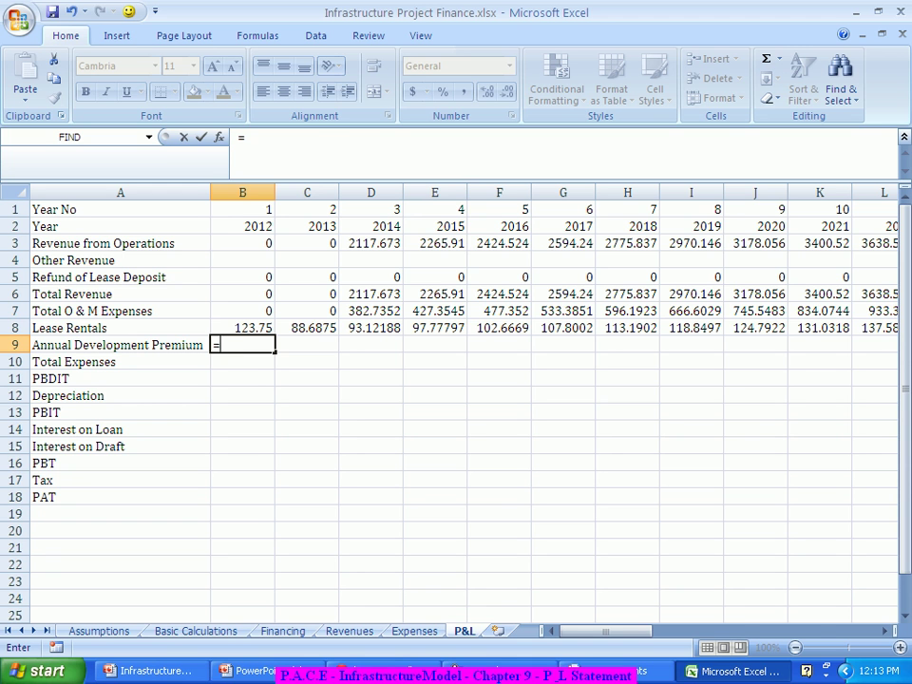
pyautogui.click(99, 631)
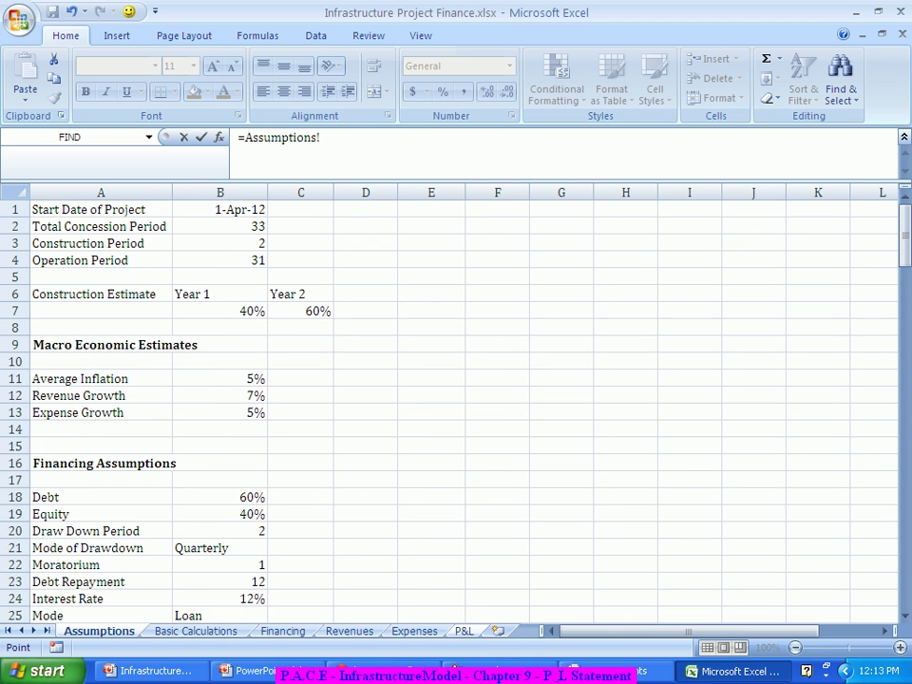
pyautogui.scroll(-14, 456, 399)
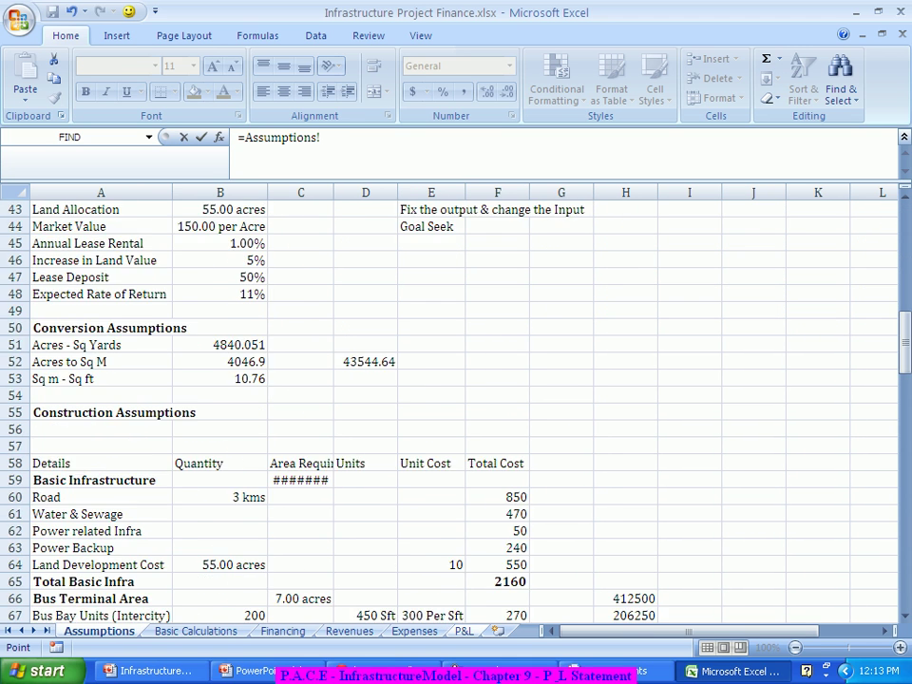
pyautogui.scroll(-3, 455, 399)
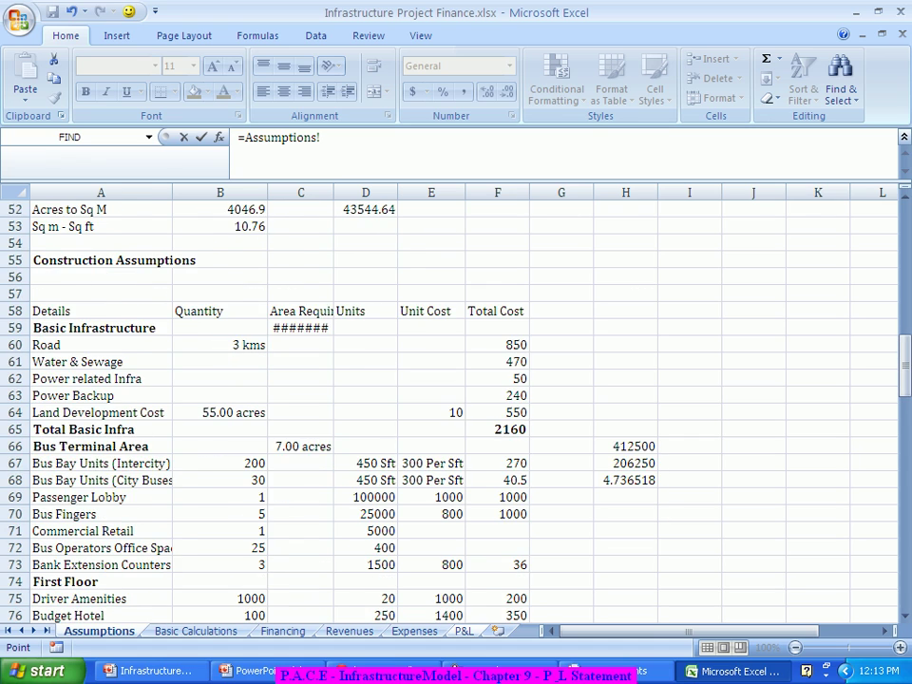
pyautogui.scroll(-3, 456, 399)
pyautogui.scroll(-4, 455, 399)
pyautogui.scroll(13, 456, 399)
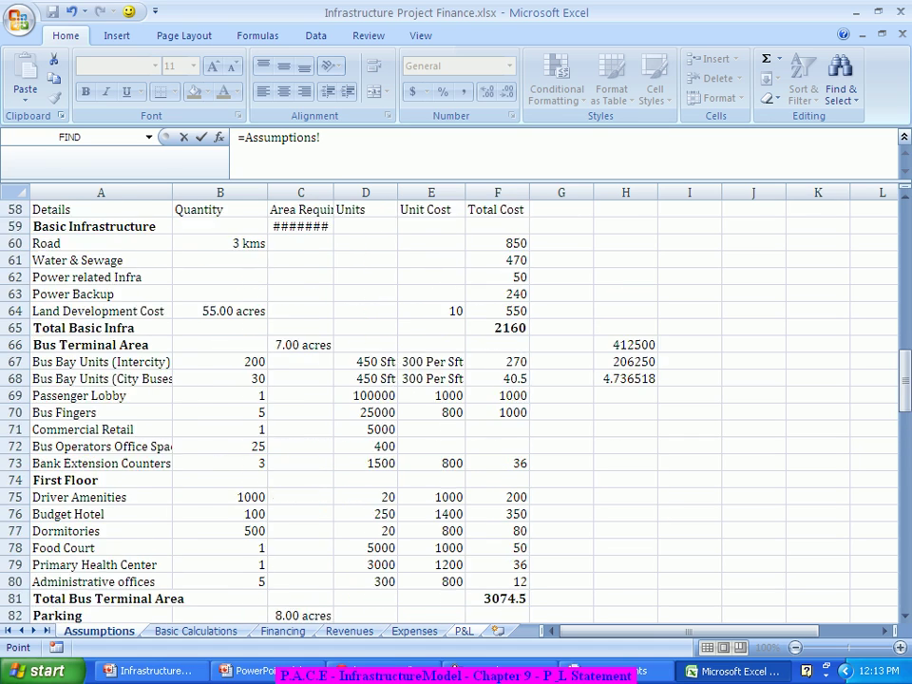
pyautogui.scroll(11, 456, 399)
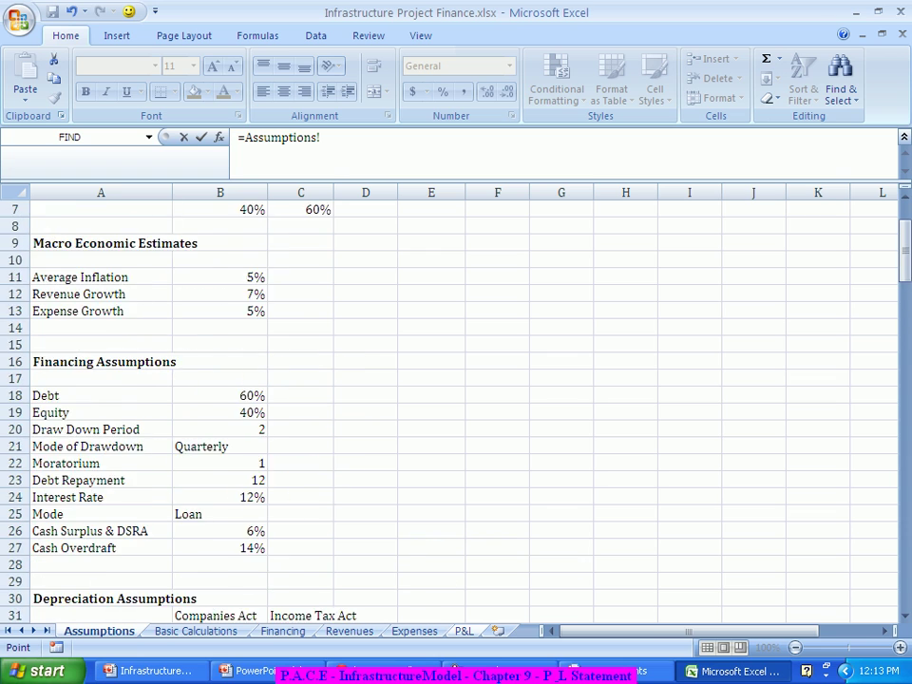
pyautogui.scroll(-4, 456, 398)
pyautogui.scroll(-11, 456, 399)
pyautogui.scroll(-3, 456, 399)
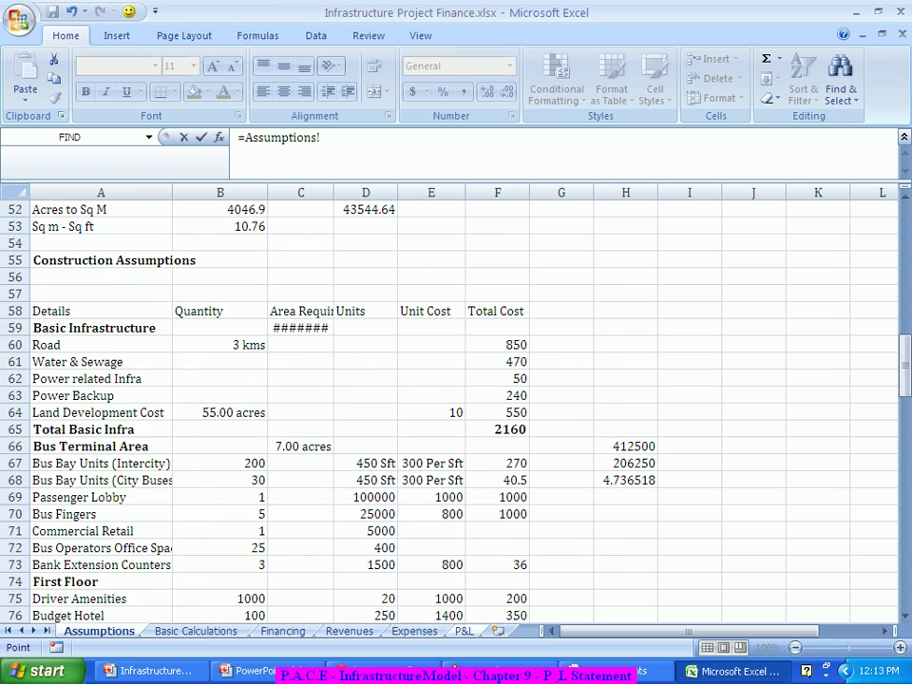
pyautogui.scroll(2, 456, 399)
pyautogui.scroll(-4, 455, 398)
pyautogui.scroll(-11, 456, 399)
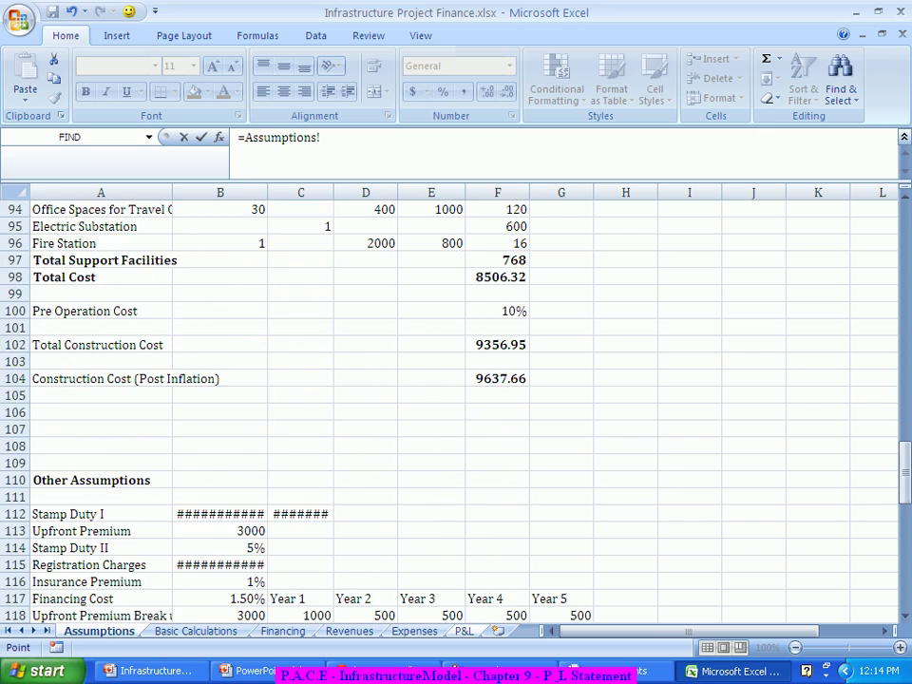
pyautogui.scroll(-3, 456, 399)
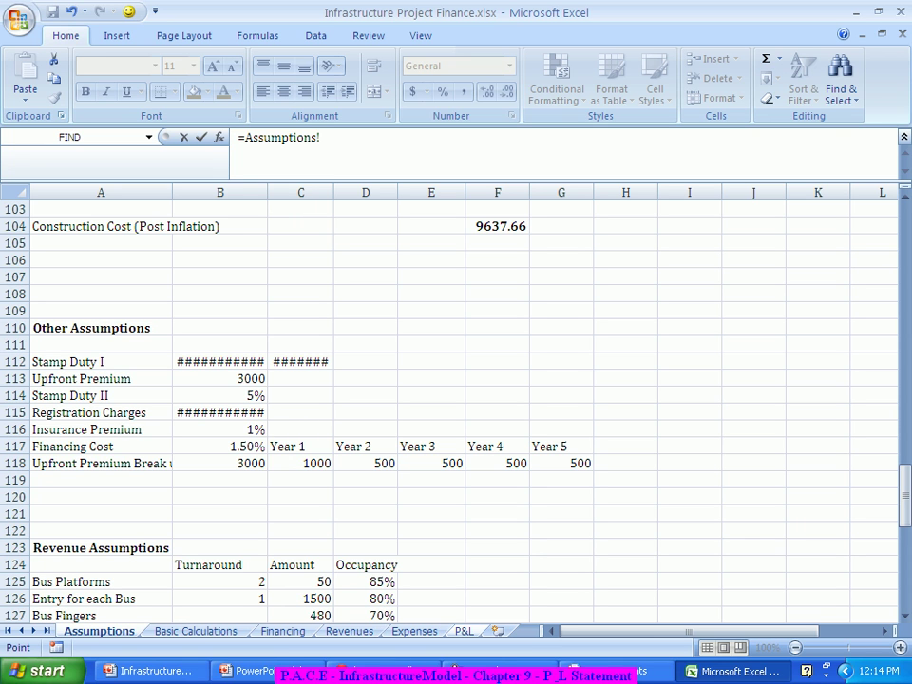
pyautogui.click(301, 464)
pyautogui.press('Return')
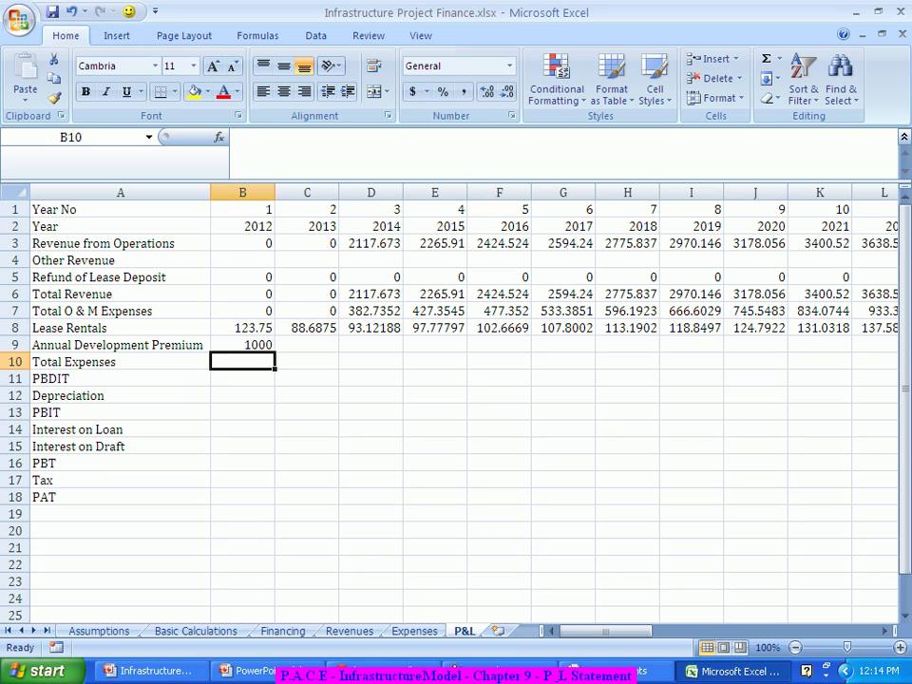
# Step: Fill the Annual Development Premium formula from B9 across all years through AH9
pyautogui.click(242, 344)
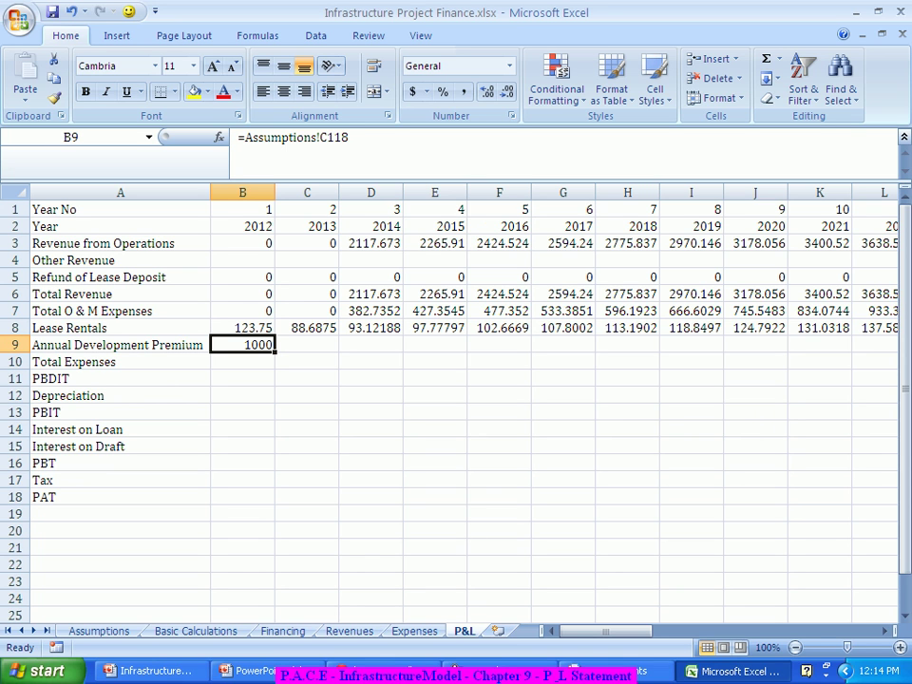
pyautogui.moveTo(275, 352); pyautogui.dragTo(671, 348)
pyautogui.click(703, 445)
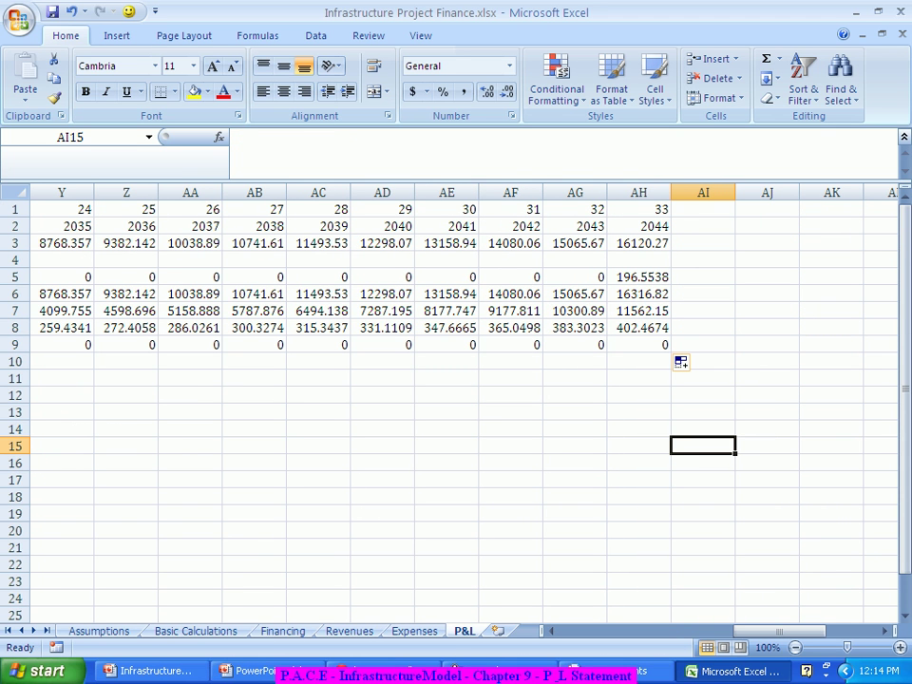
pyautogui.moveTo(779, 631); pyautogui.dragTo(612, 631)
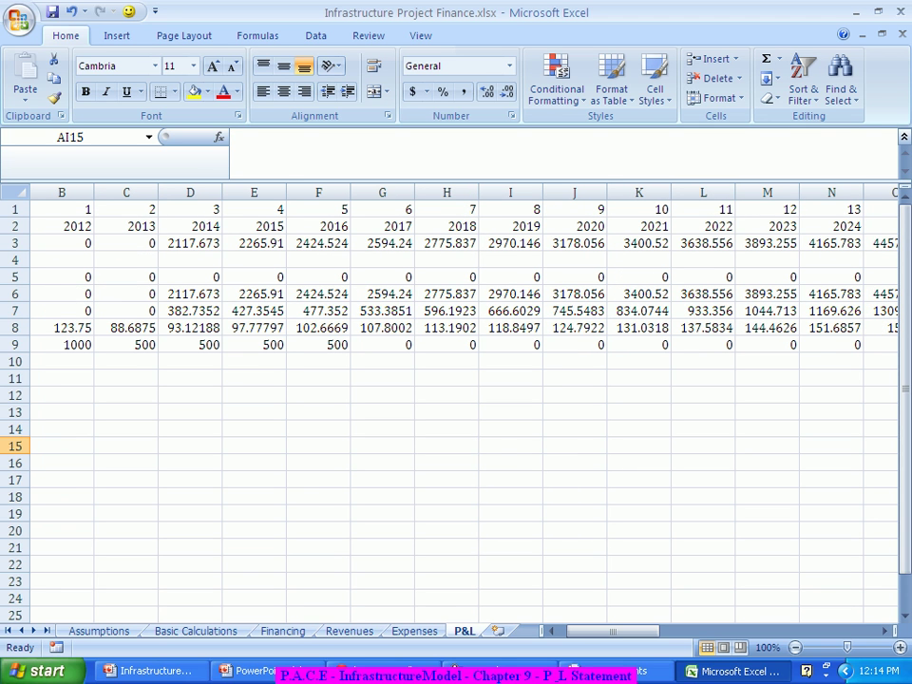
pyautogui.hscroll(-1, 456, 408)
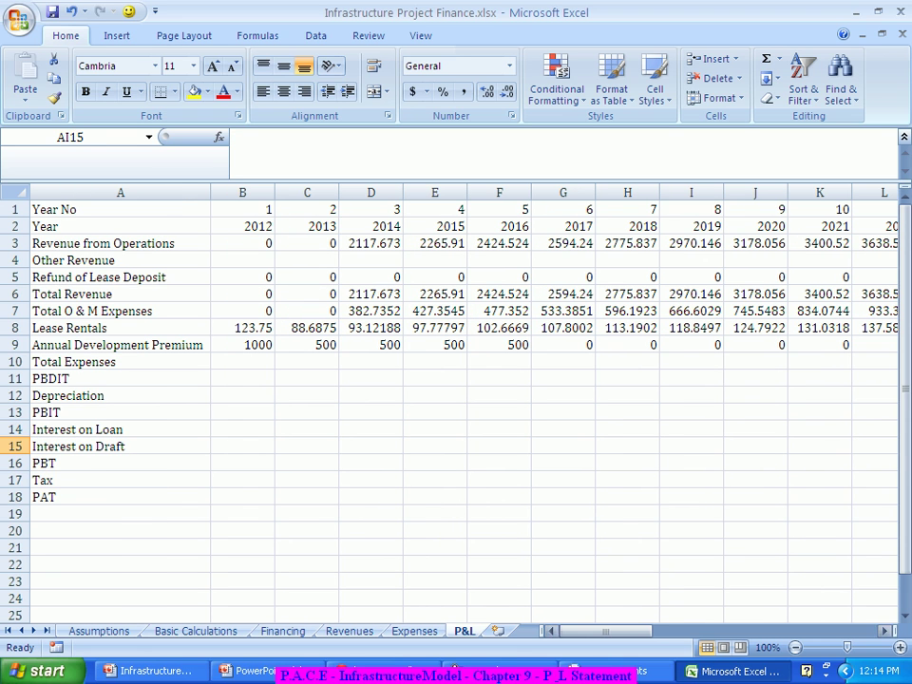
# Step: Sum the O & M expenses, lease rentals and development premium for 2012 Total Expenses in B10, as =SUM(B7:B9)
pyautogui.click(242, 361)
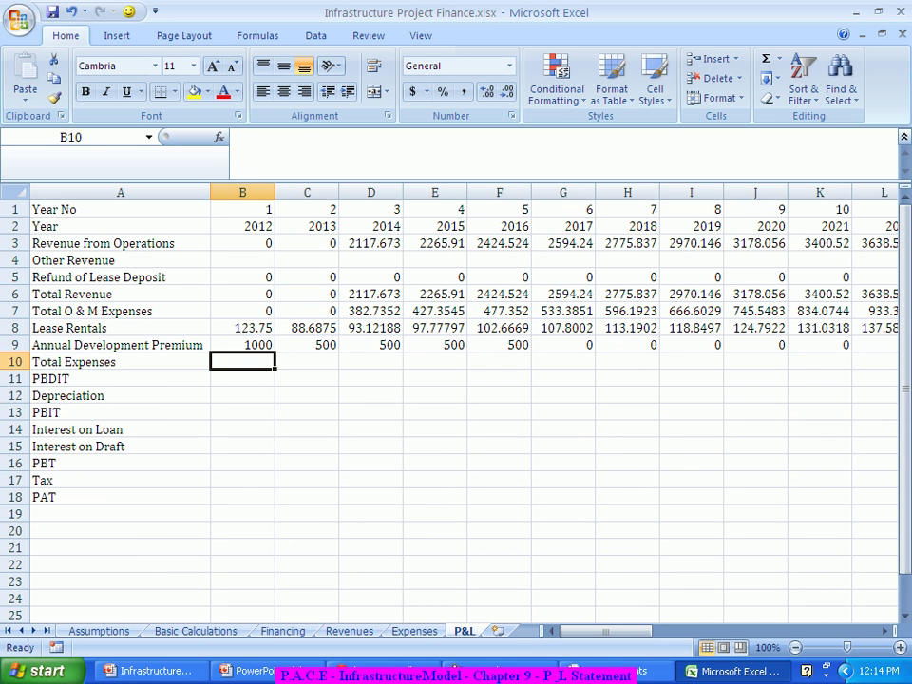
pyautogui.write('=SUM(')
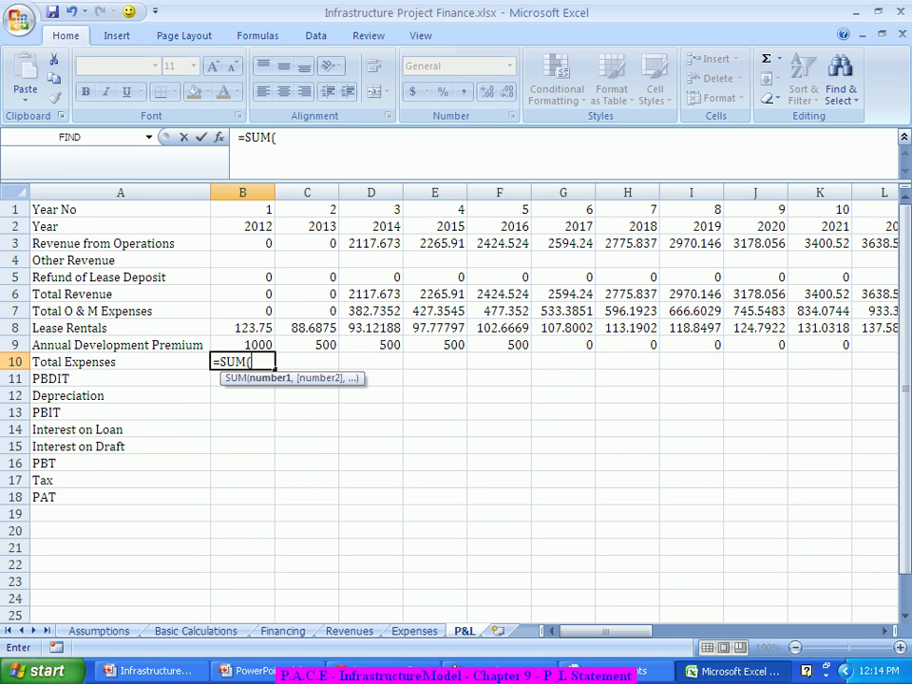
pyautogui.moveTo(249, 344); pyautogui.dragTo(253, 311)
pyautogui.write(')')
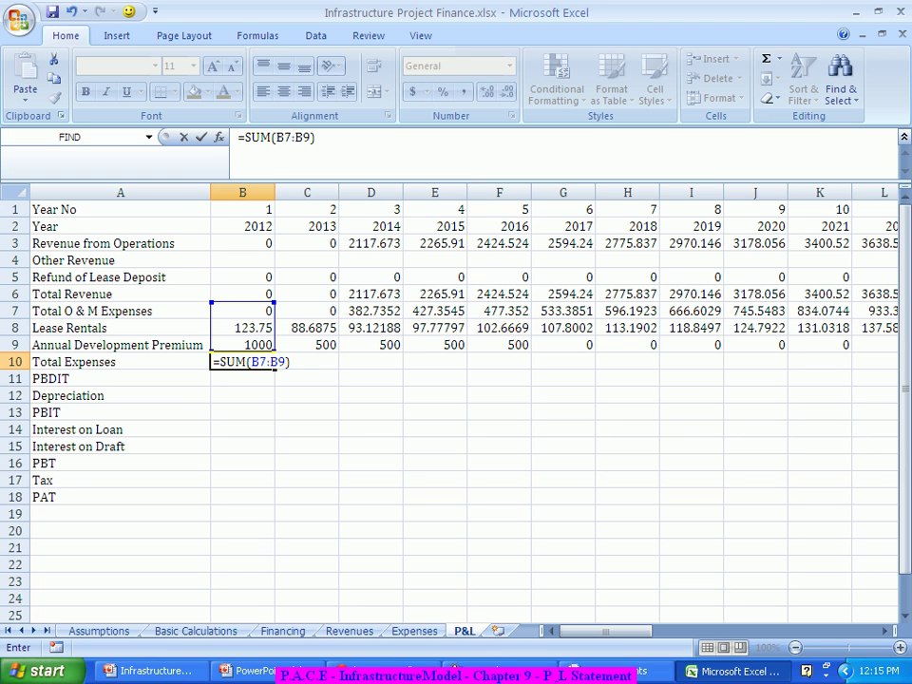
pyautogui.press('Return')
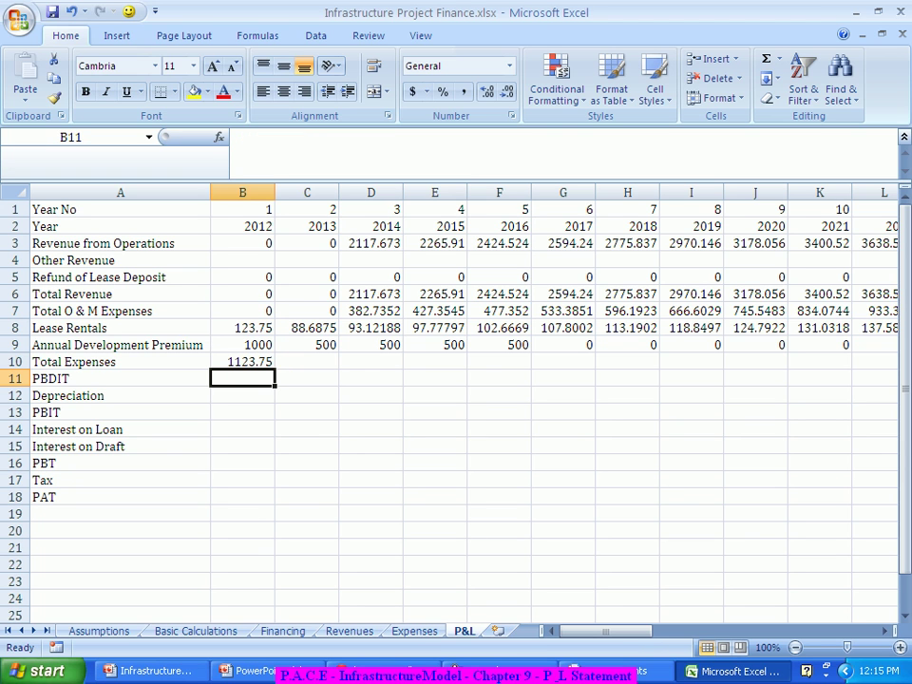
# Step: Fill the Total Expenses formula from B10 across the year columns through AK10
pyautogui.press('Up')
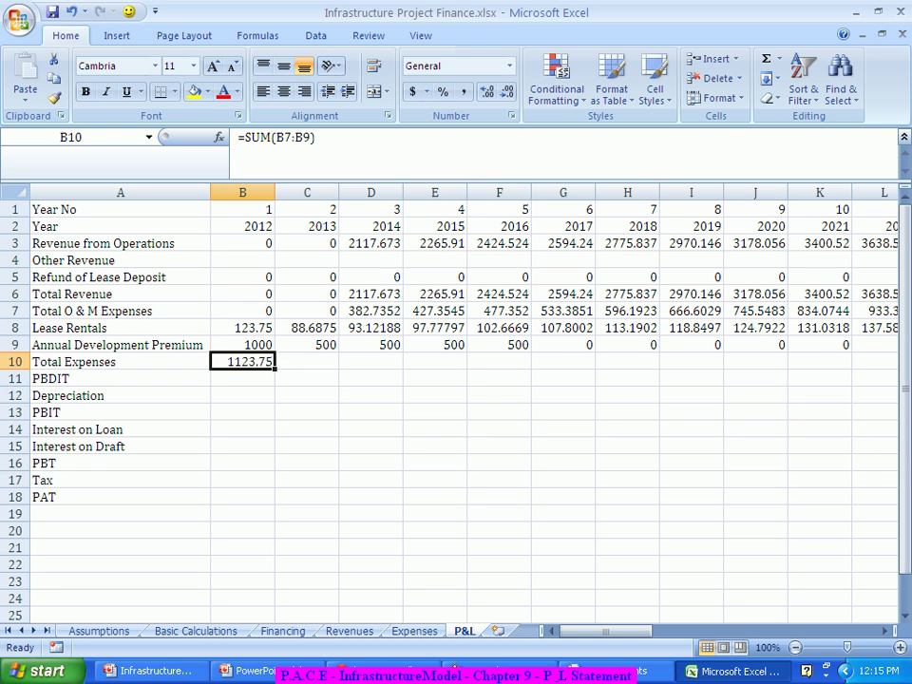
pyautogui.moveTo(274, 367); pyautogui.dragTo(705, 366)
pyautogui.click(639, 395)
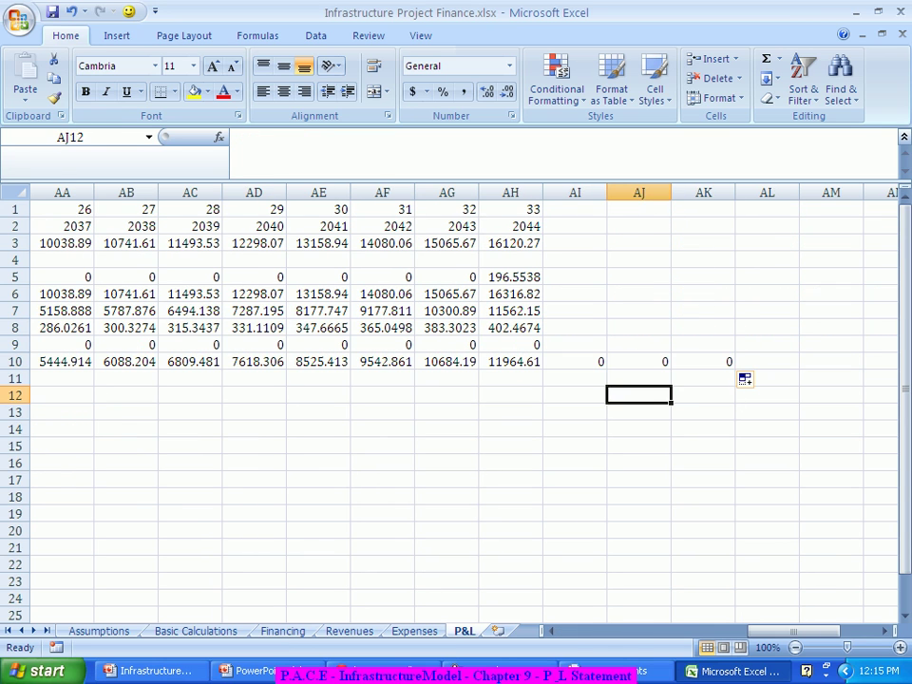
# Step: Delete the surplus Total Expenses formulas in AI10:AK10, beyond the 2044 column
pyautogui.moveTo(574, 362); pyautogui.dragTo(702, 361)
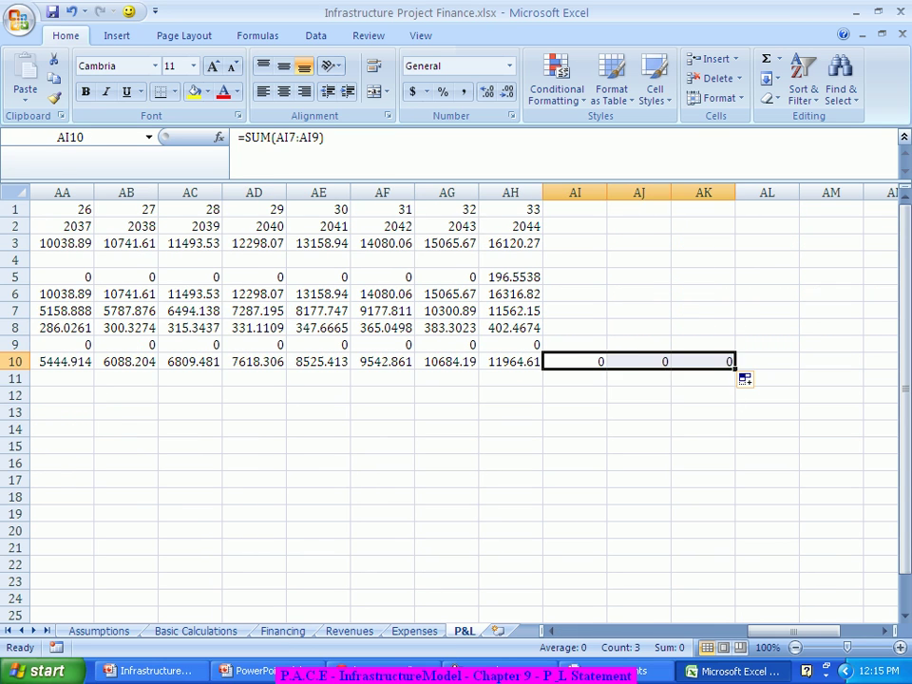
pyautogui.press('Delete')
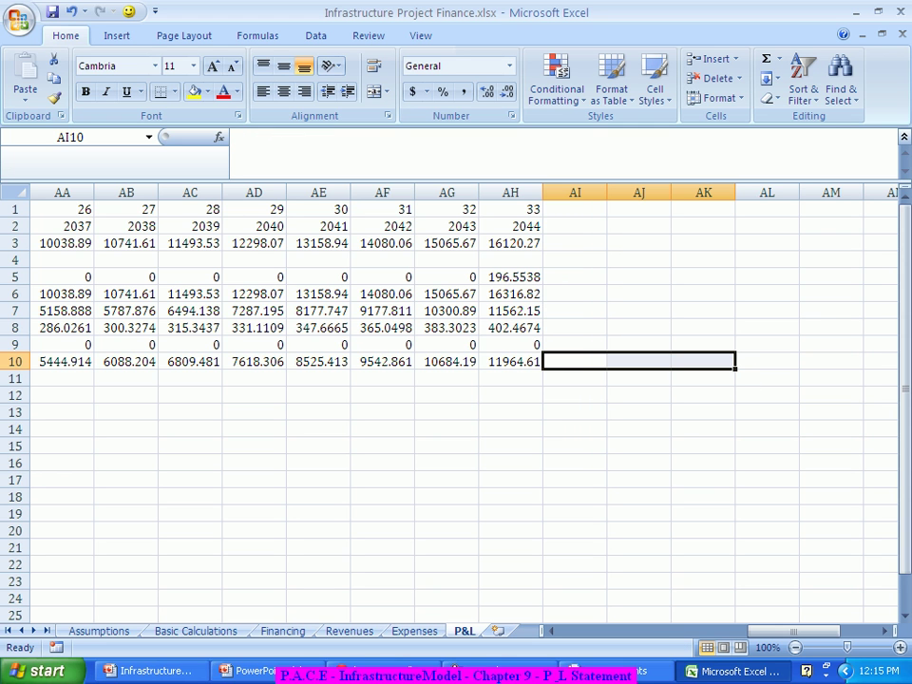
pyautogui.moveTo(794, 631); pyautogui.dragTo(605, 631)
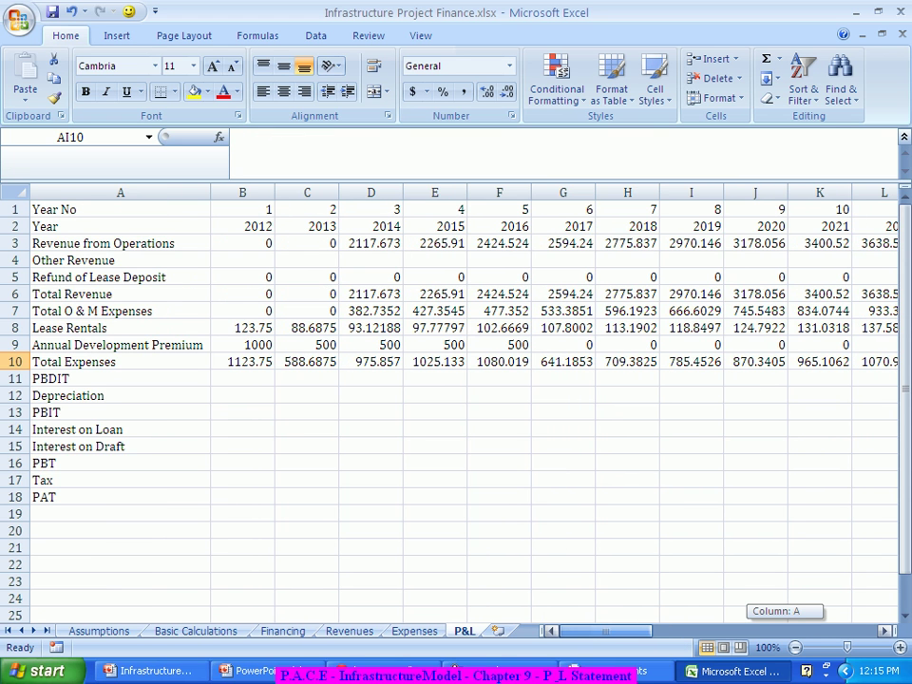
pyautogui.click(434, 497)
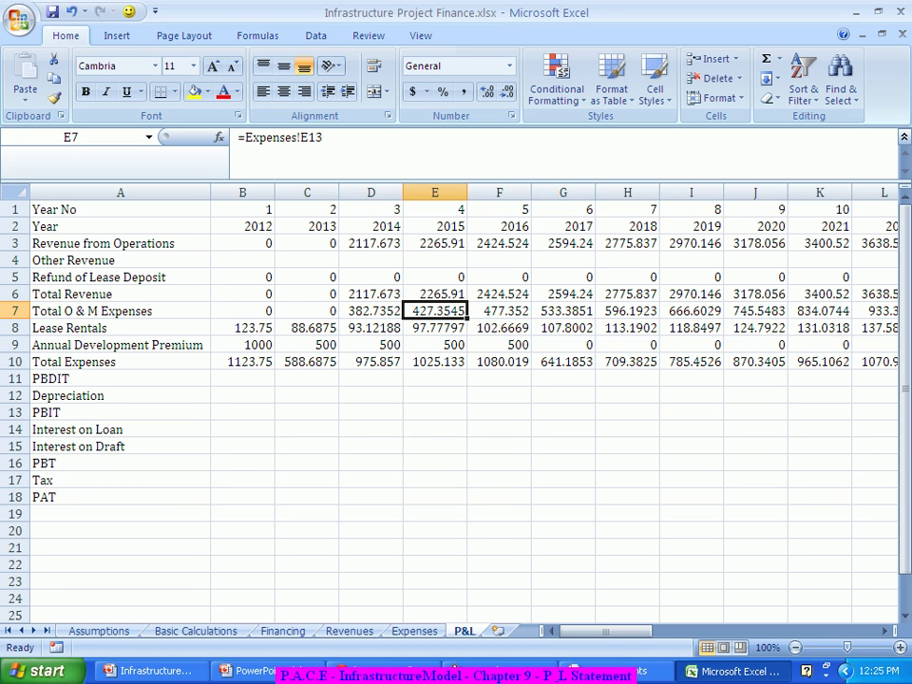
# Step: Calculate the 2012 PBDIT in B11 as Total Revenue minus Total Expenses, =B6-B10
pyautogui.click(242, 378)
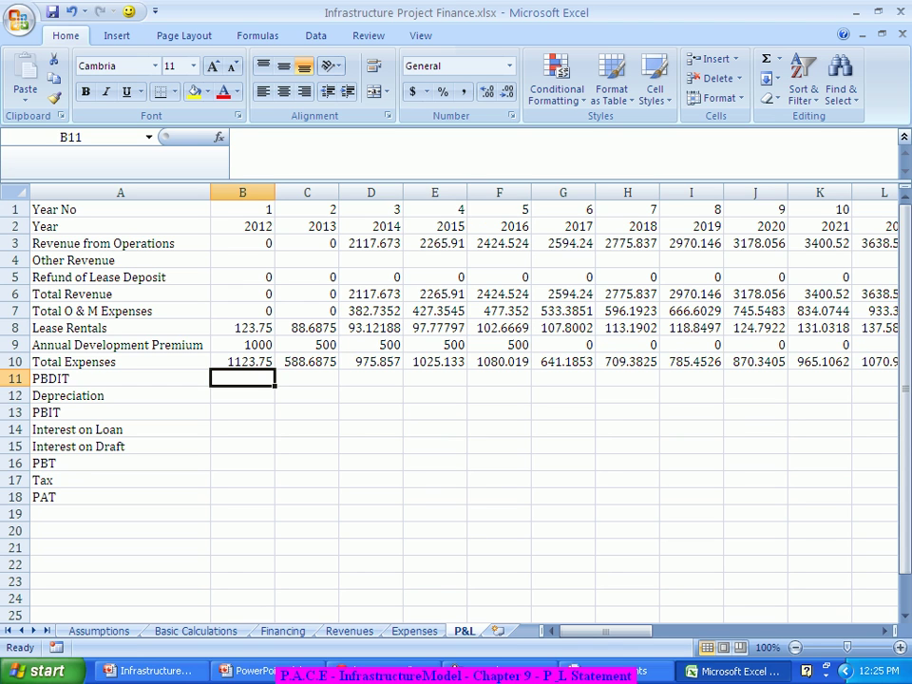
pyautogui.write('=')
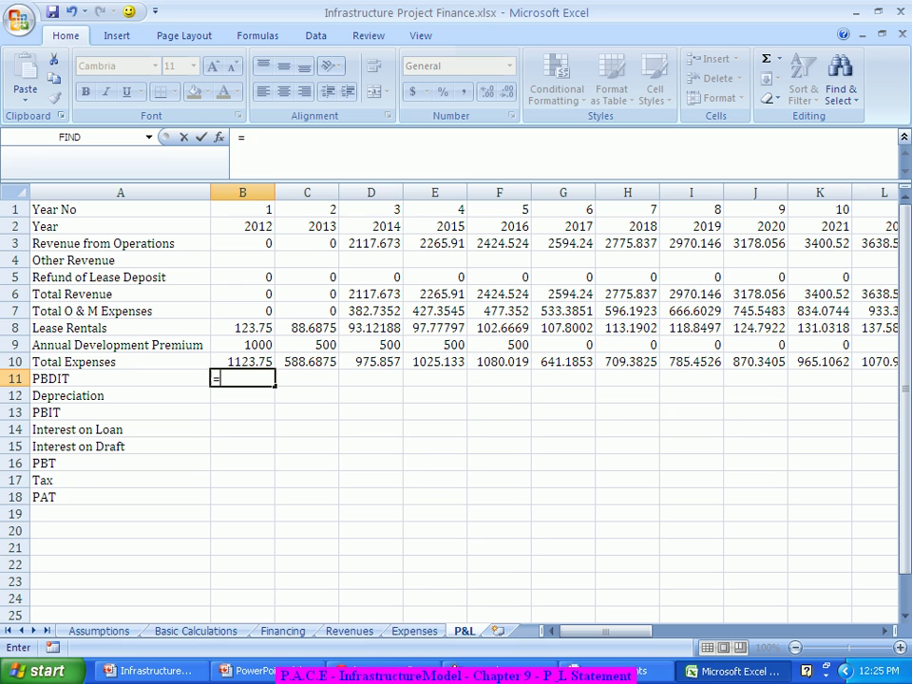
pyautogui.click(242, 294)
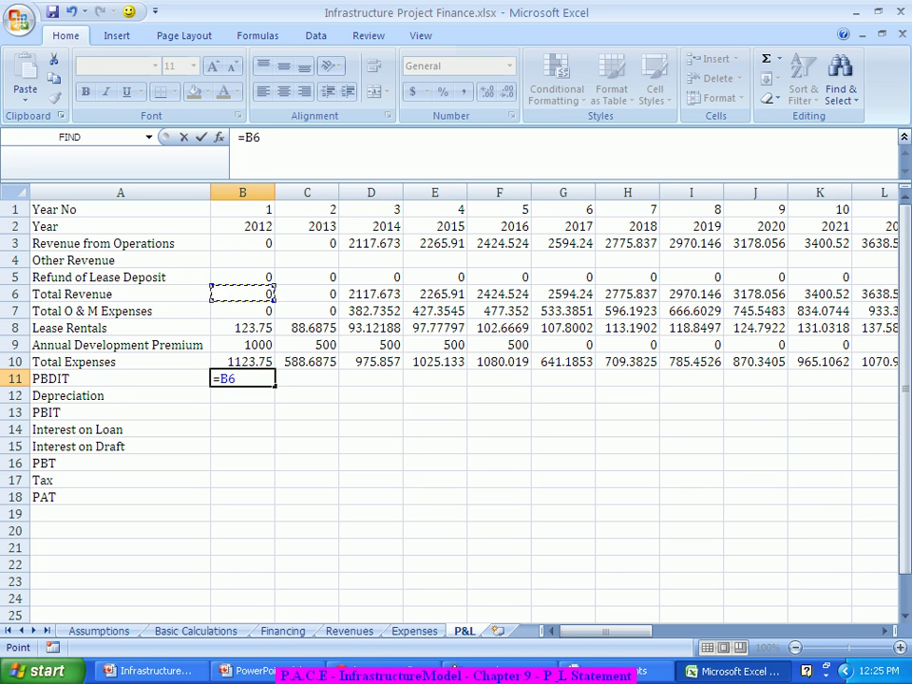
pyautogui.write('-')
pyautogui.press('Up')
pyautogui.press('Return')
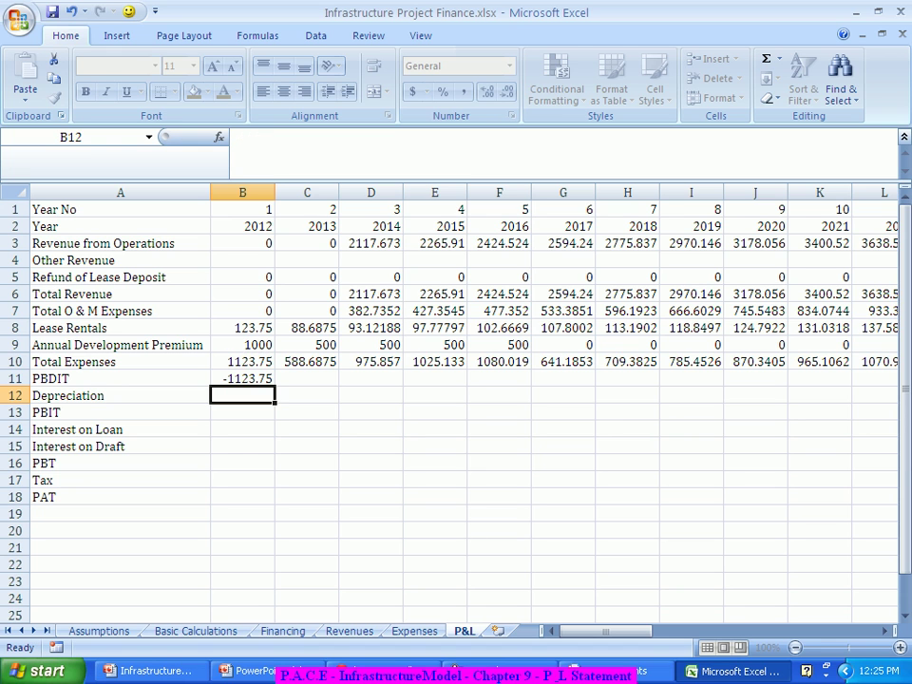
# Step: Fill the PBDIT formula from B11 across all years through AH11
pyautogui.click(242, 378)
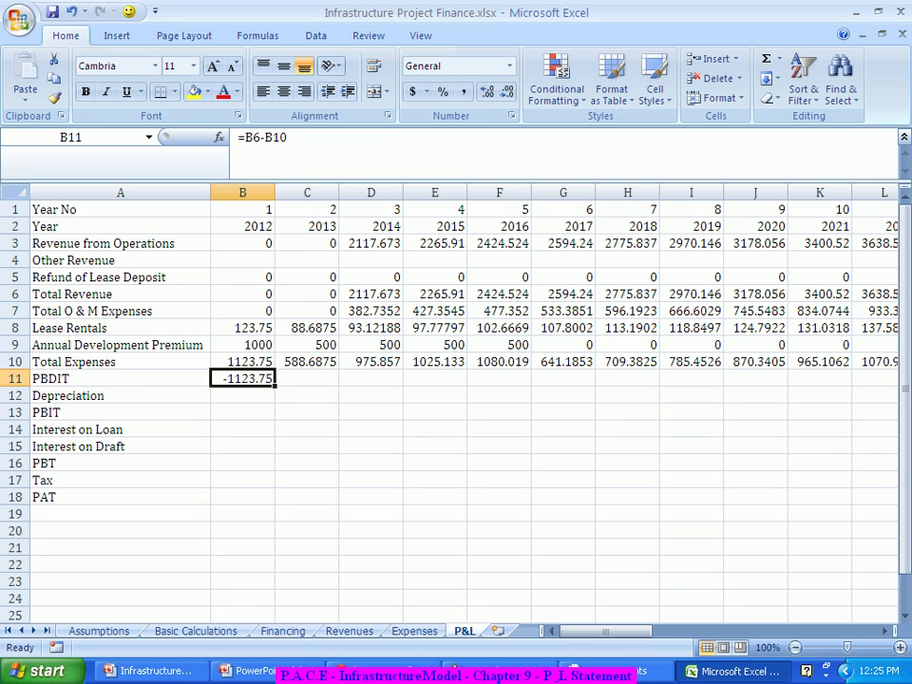
pyautogui.moveTo(274, 386); pyautogui.dragTo(589, 383)
pyautogui.click(574, 480)
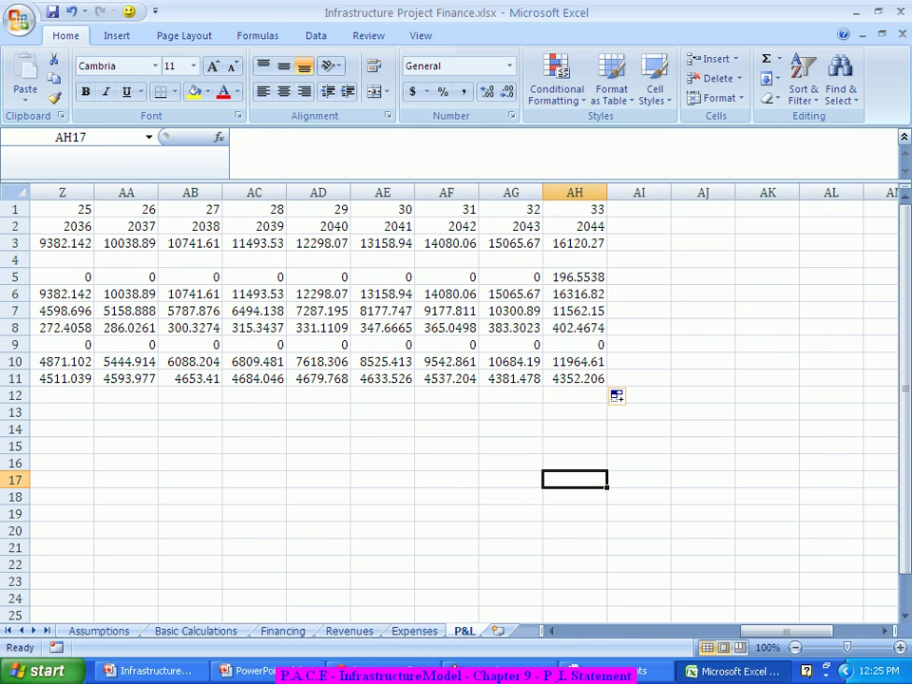
pyautogui.moveTo(787, 630); pyautogui.dragTo(605, 631)
pyautogui.click(435, 463)
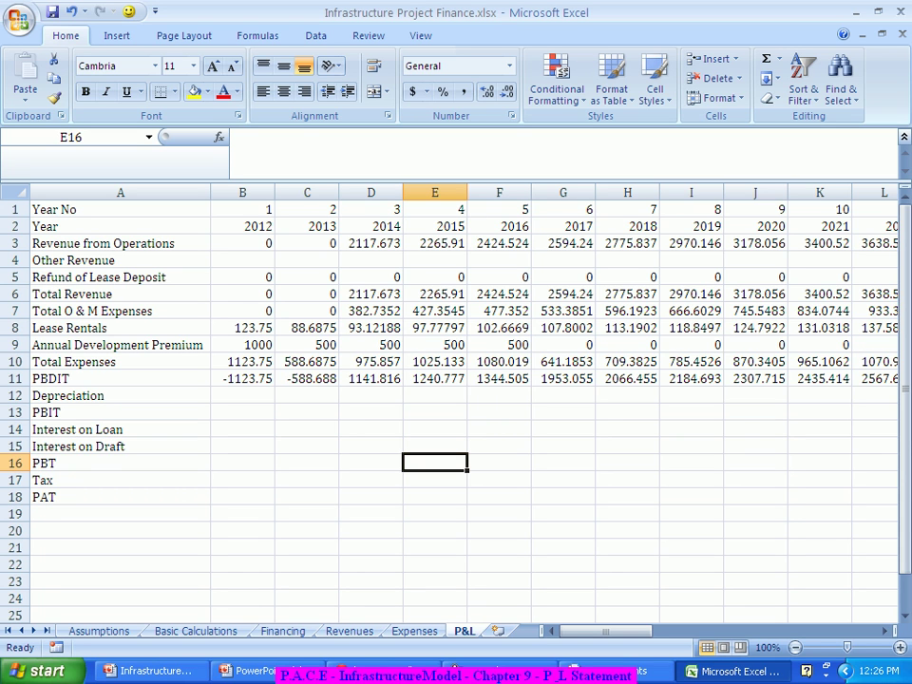
# Step: Calculate the 2012 PBIT in B13 as PBDIT minus Depreciation, =B11-B12
pyautogui.click(242, 412)
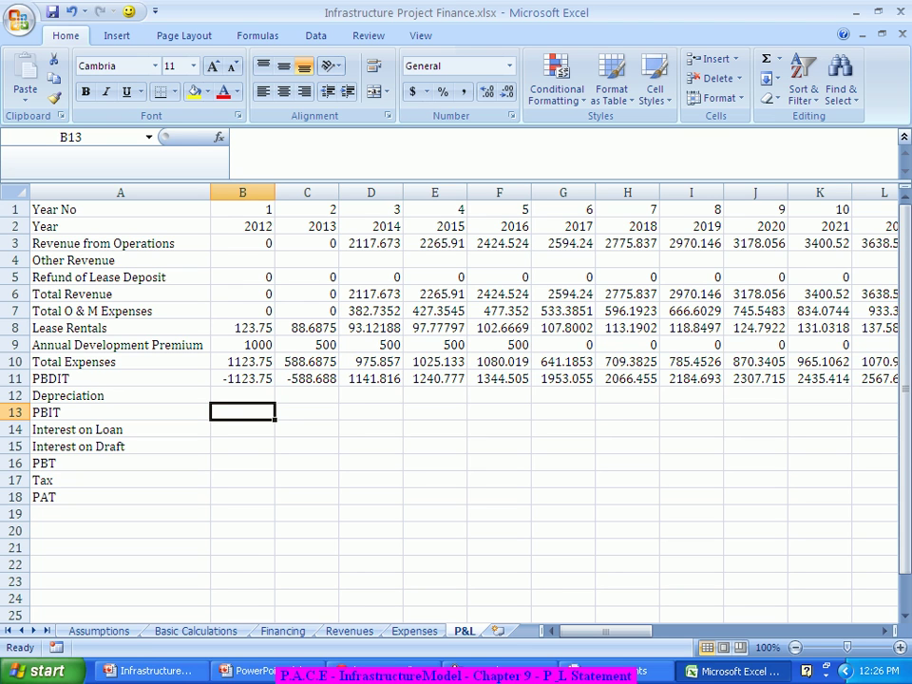
pyautogui.write('=')
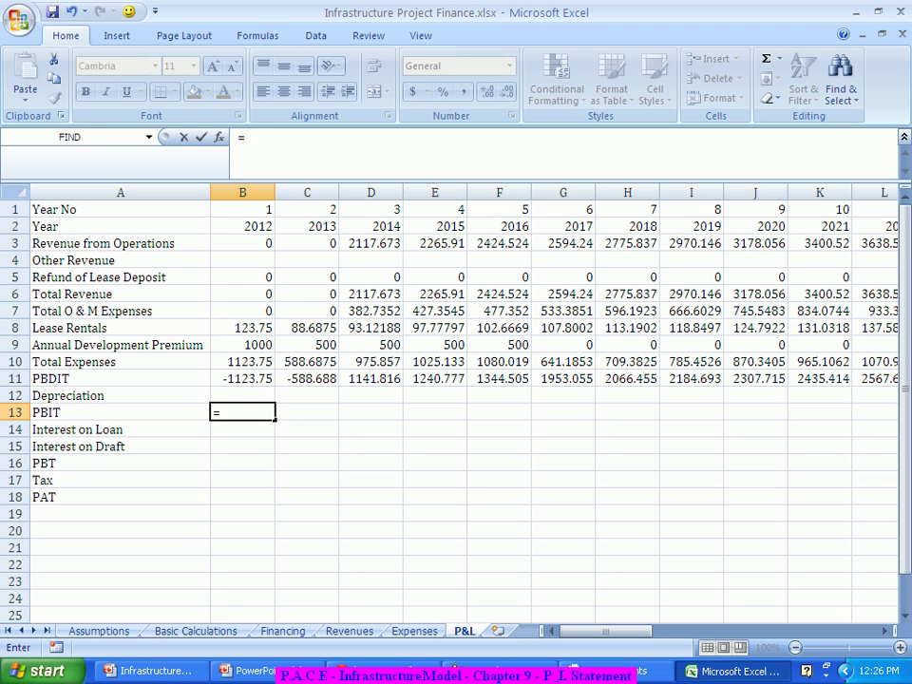
pyautogui.press('Up')
pyautogui.press('Up')
pyautogui.write('-B12')
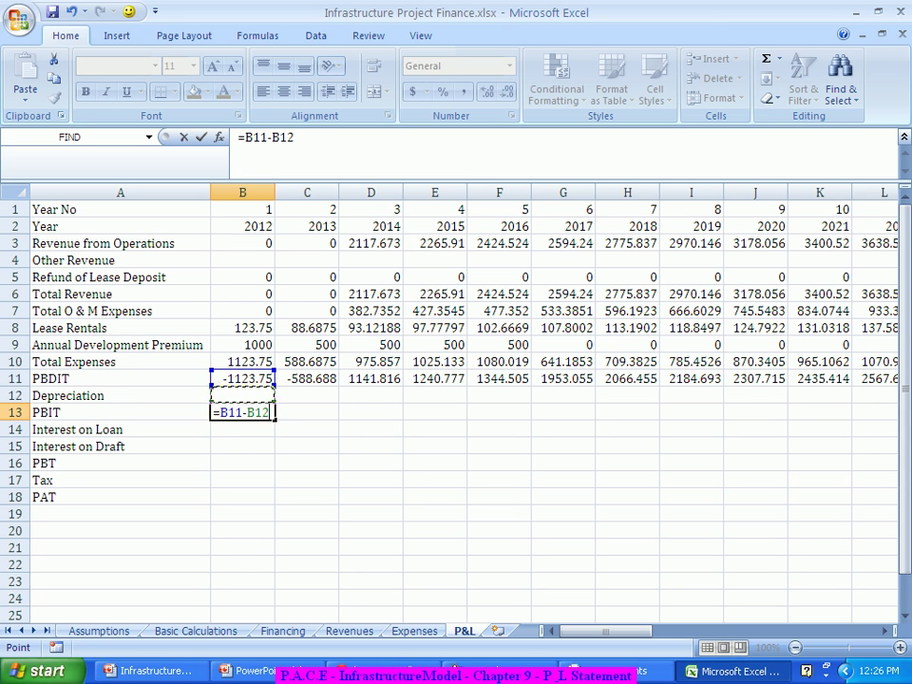
pyautogui.press('Return')
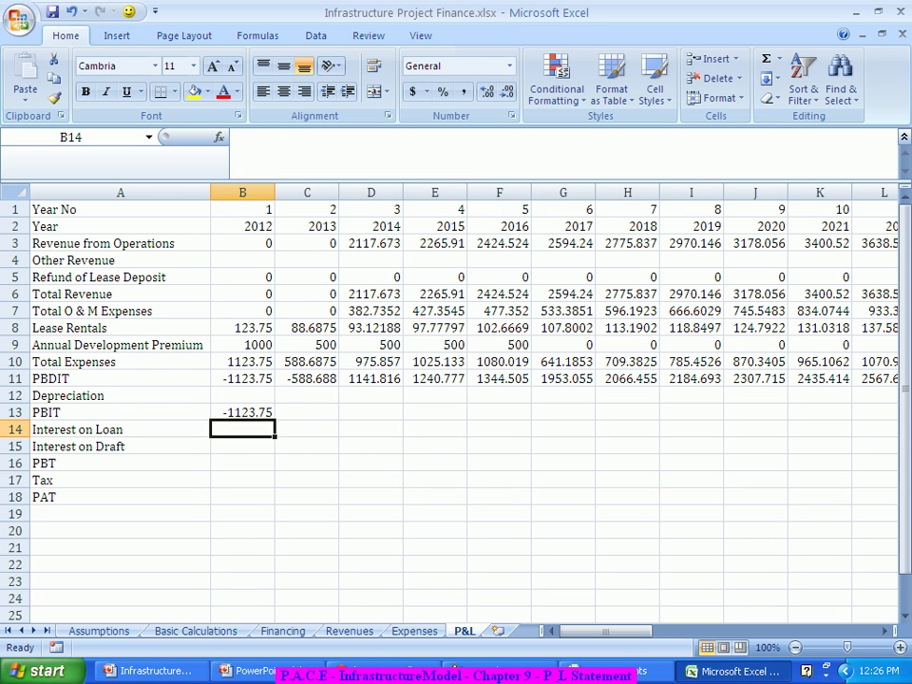
# Step: Fill the PBIT formula from B13 across all years through AH13
pyautogui.click(243, 412)
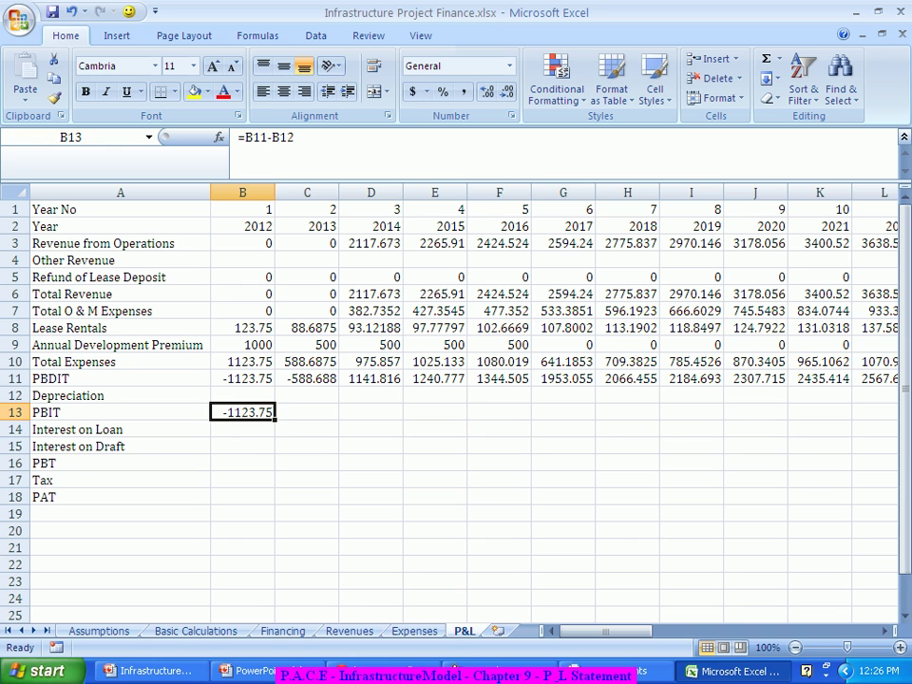
pyautogui.moveTo(274, 418); pyautogui.dragTo(660, 415)
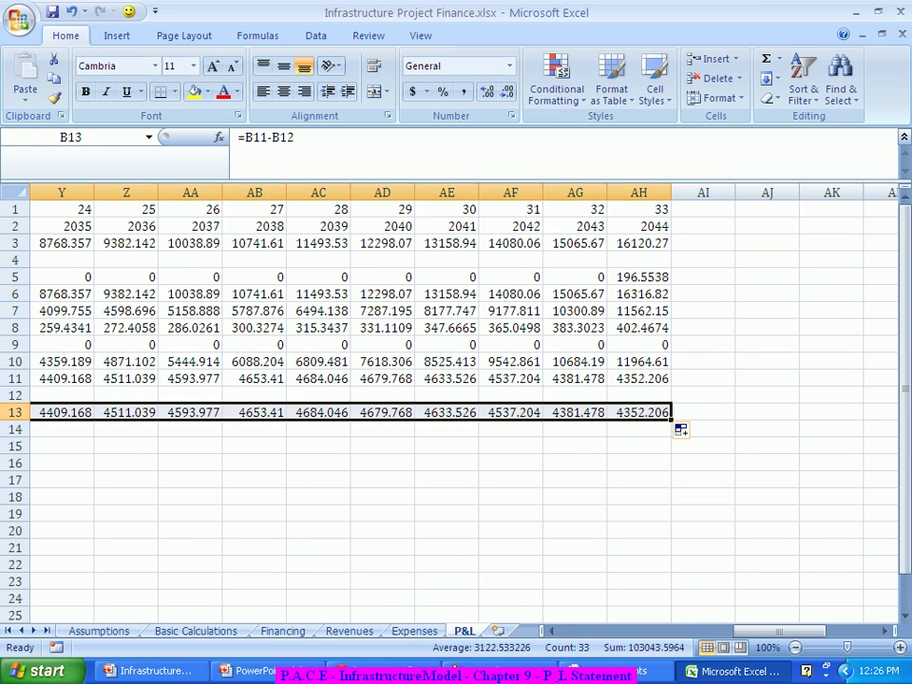
pyautogui.click(703, 480)
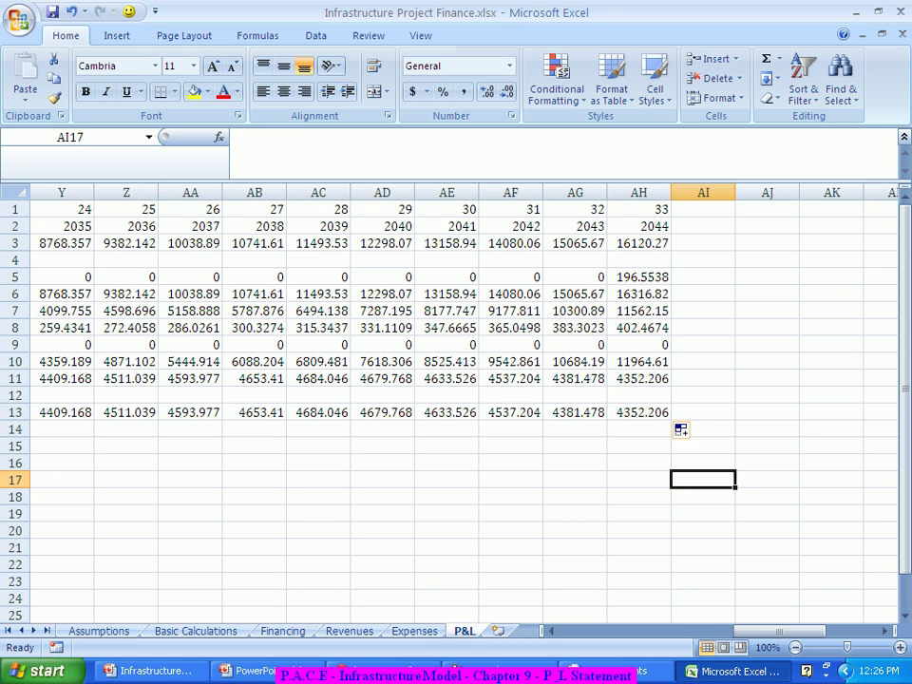
pyautogui.moveTo(788, 630); pyautogui.dragTo(608, 631)
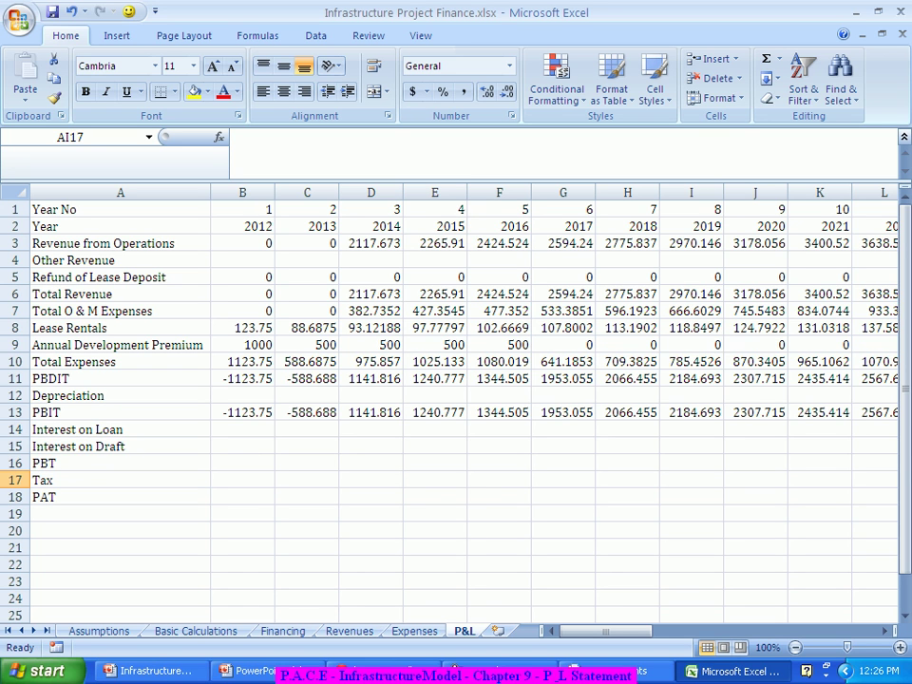
# Step: Examine the loan's principal and interest schedule on the Financing sheet, then return to the P&L sheet
pyautogui.click(282, 631)
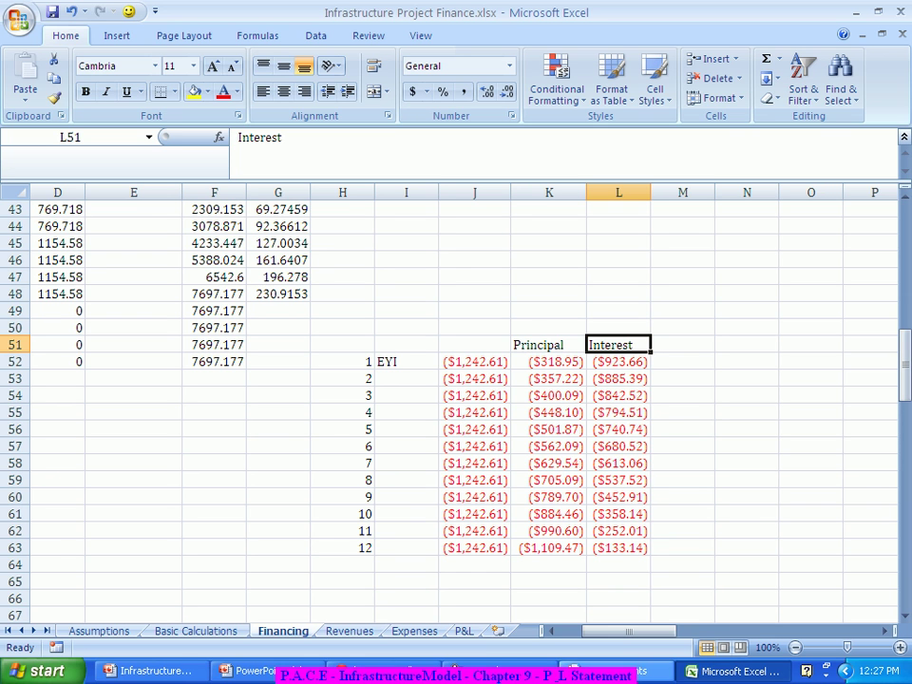
pyautogui.moveTo(629, 631); pyautogui.dragTo(606, 631)
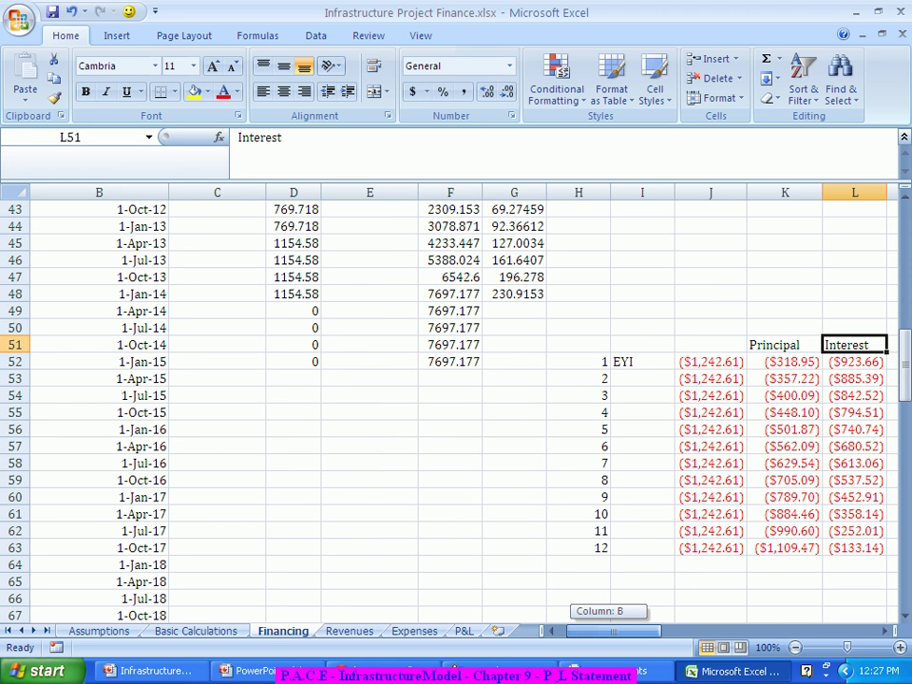
pyautogui.moveTo(606, 630); pyautogui.dragTo(628, 631)
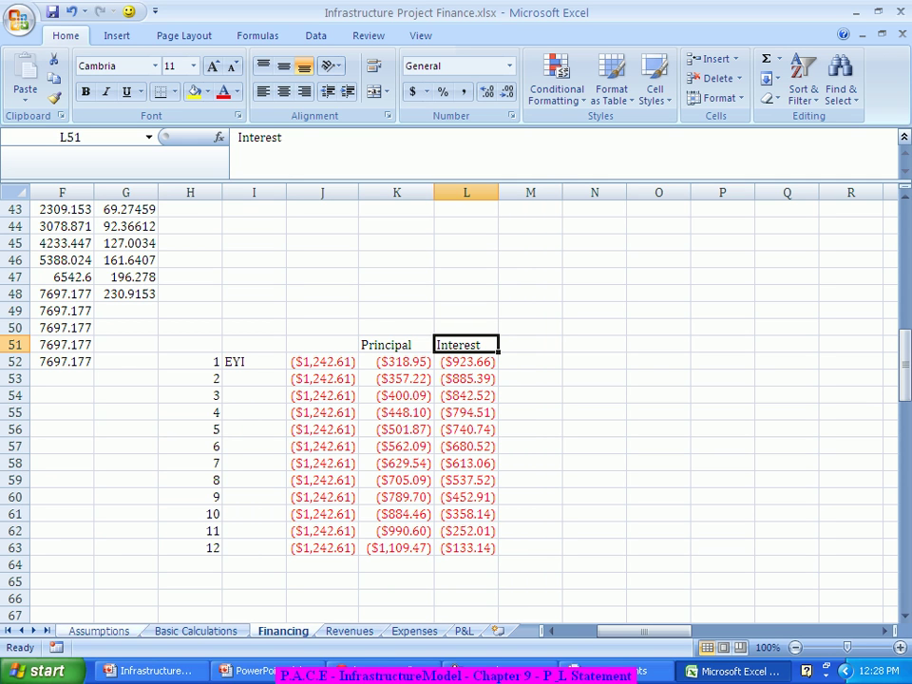
pyautogui.click(464, 616)
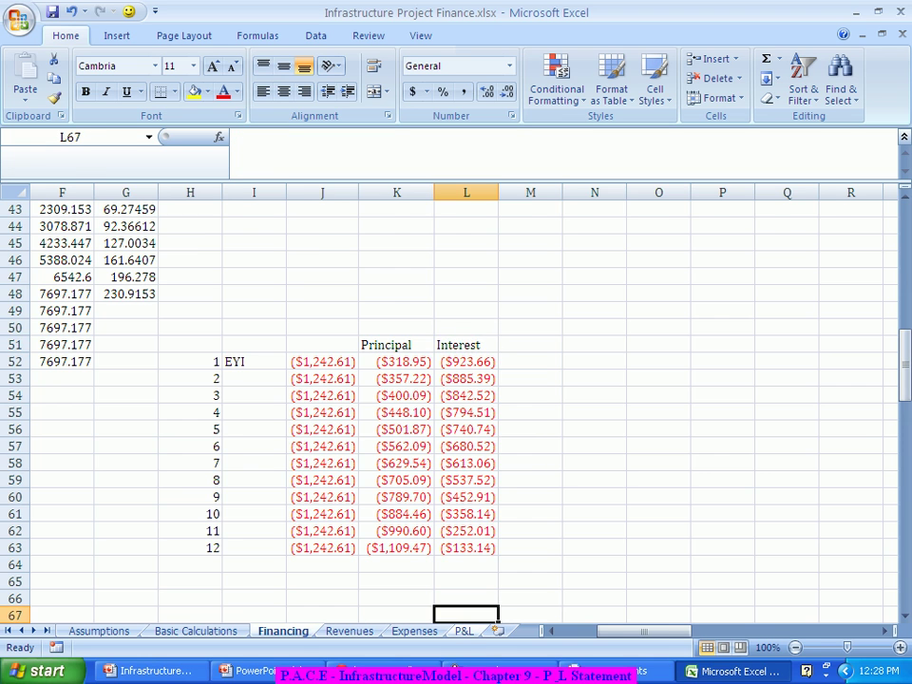
pyautogui.click(464, 631)
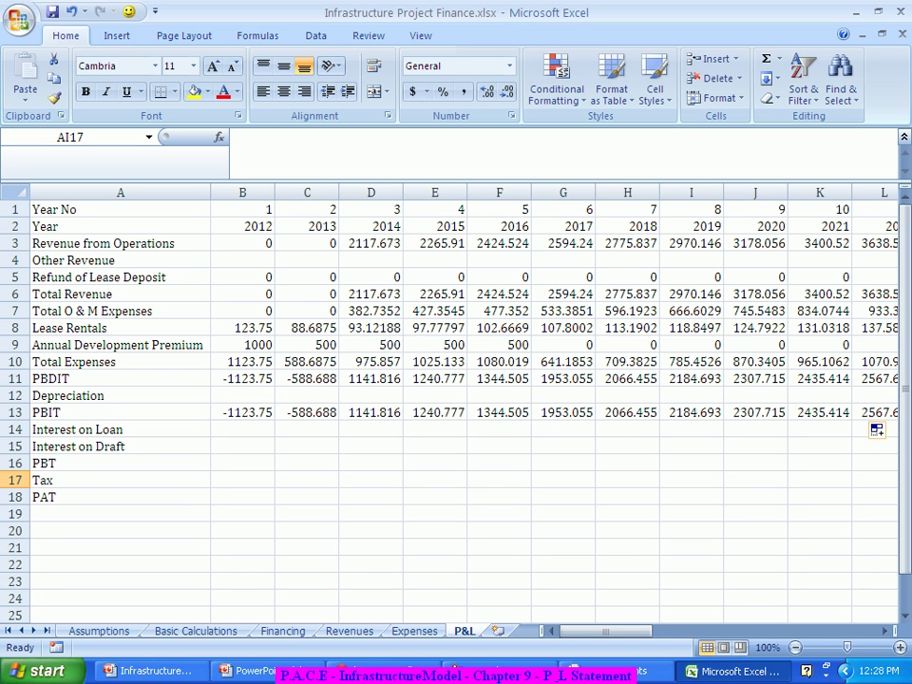
# Step: Try to pull the loan interest from the Financing sheet into the 2015 Interest on Loan cell E14 with =TRANSPOSE(Financing!L63)
pyautogui.click(434, 430)
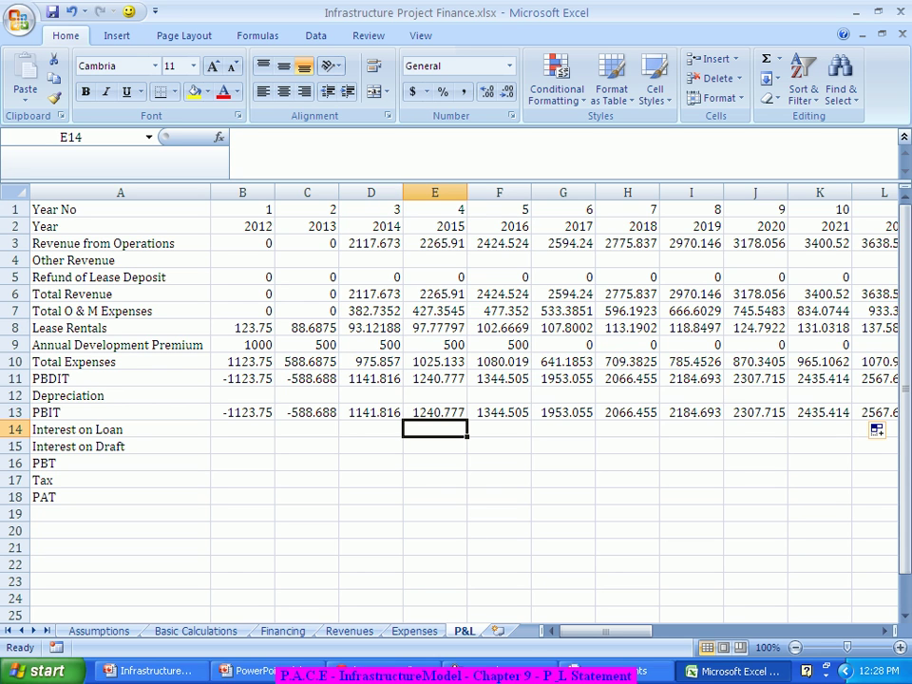
pyautogui.write('=tr')
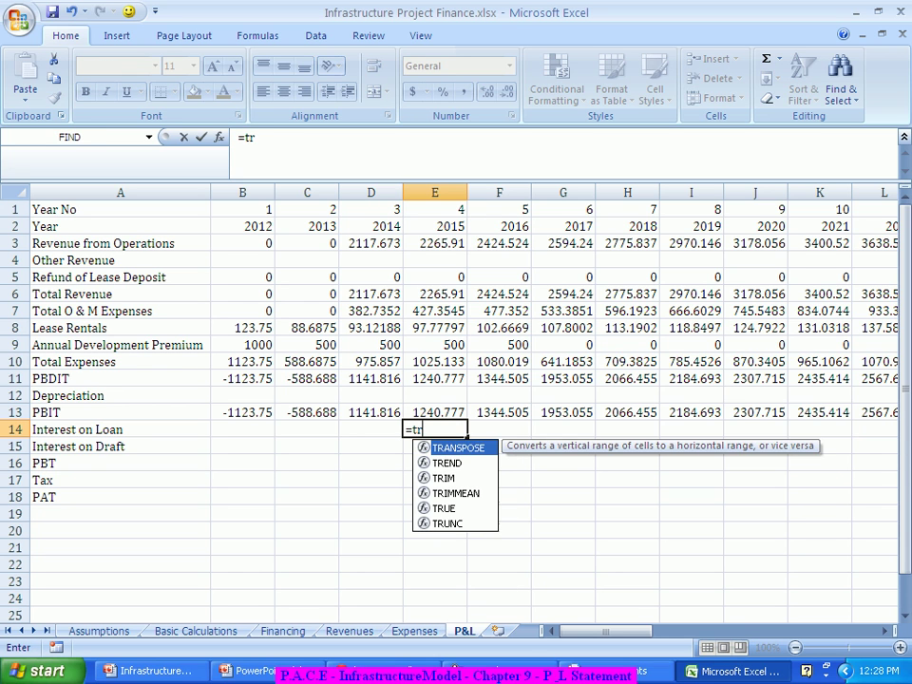
pyautogui.write('ans')
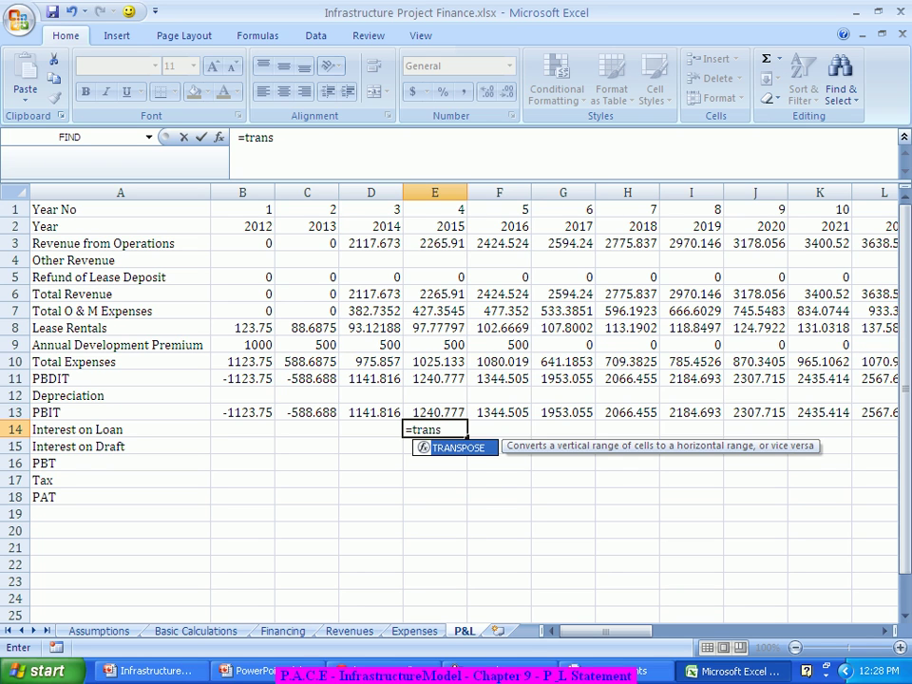
pyautogui.press('Tab')
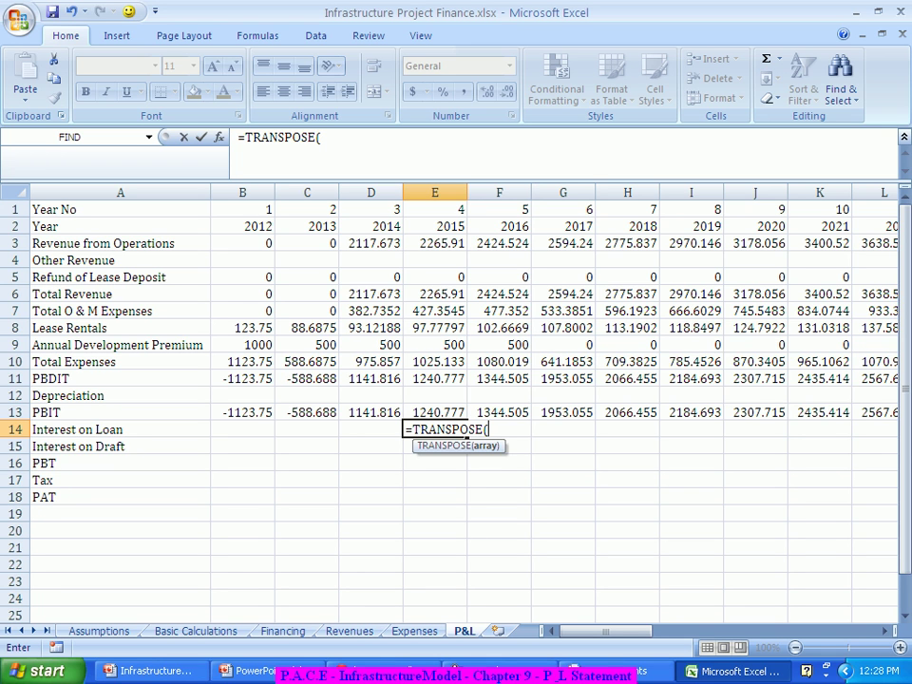
pyautogui.click(99, 631)
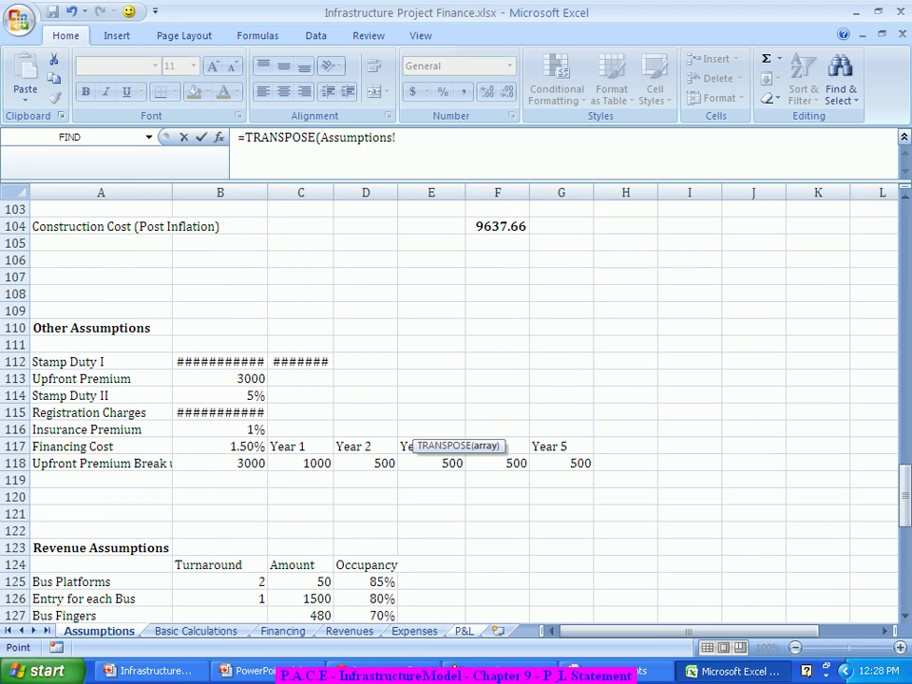
pyautogui.click(282, 631)
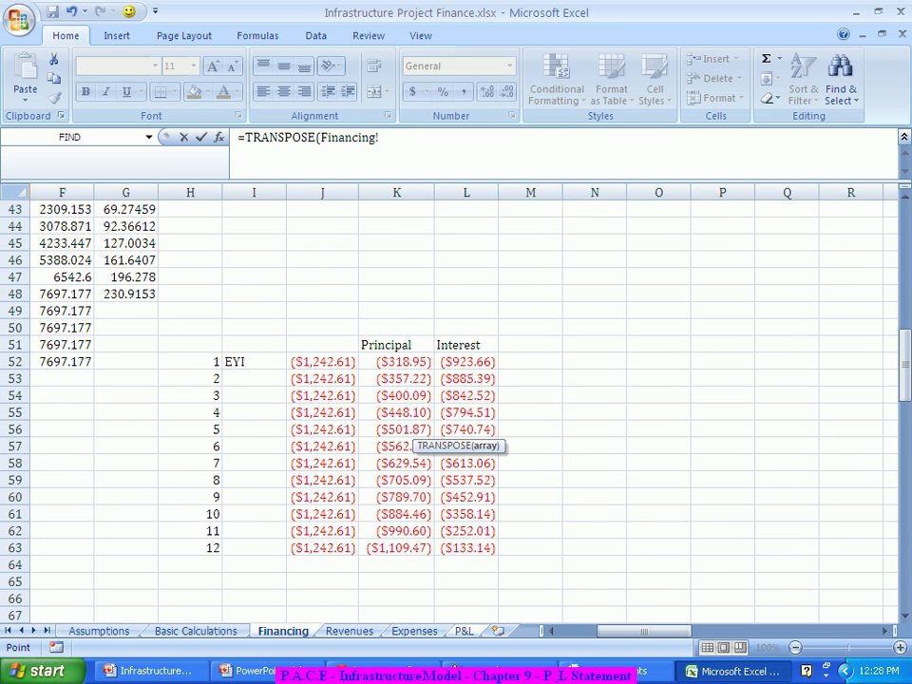
pyautogui.moveTo(465, 361); pyautogui.dragTo(466, 548)
pyautogui.click(465, 548)
pyautogui.write(')')
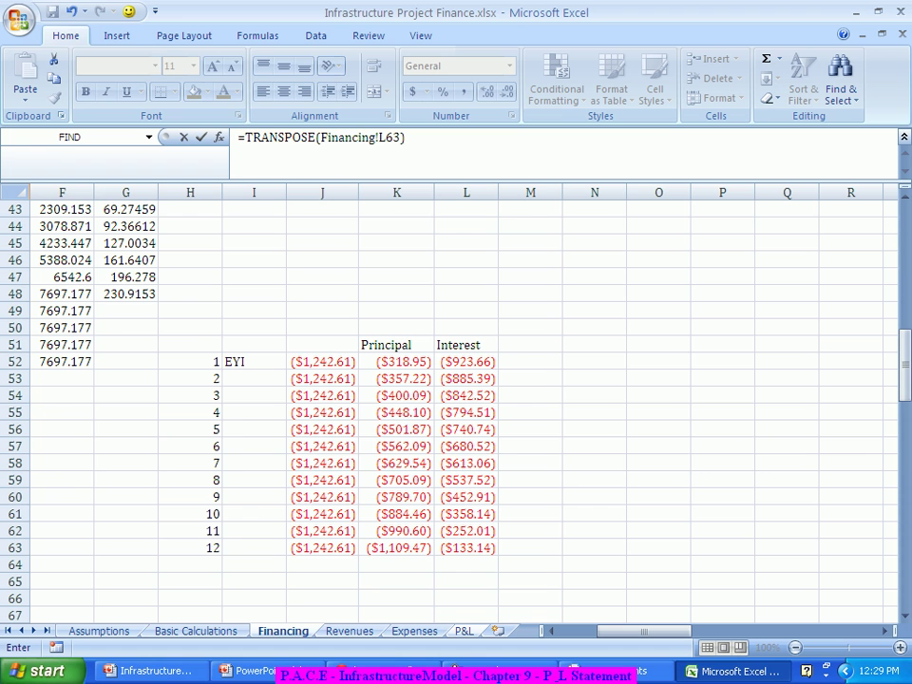
pyautogui.press('Return')
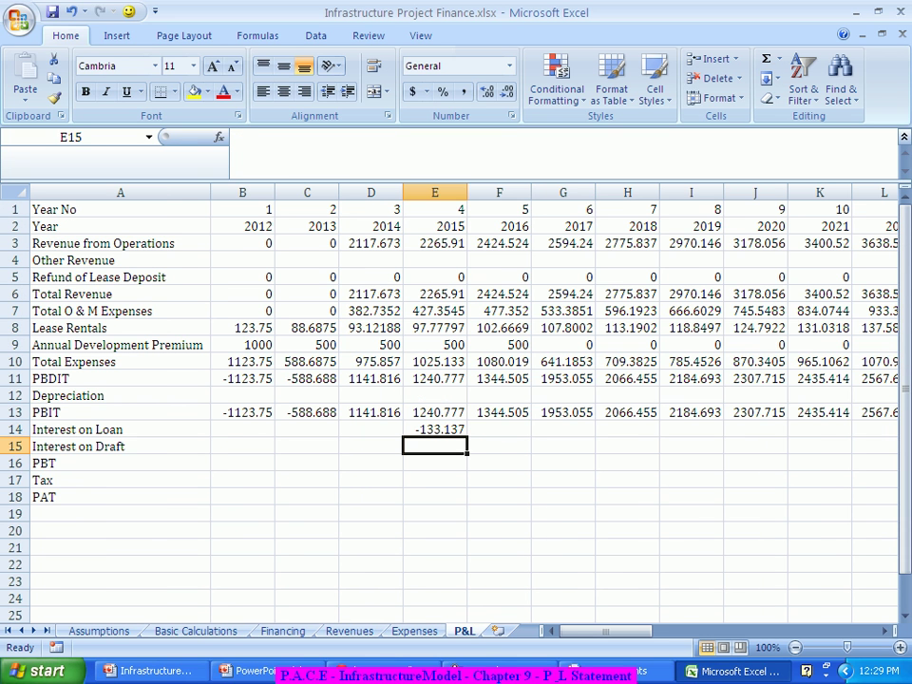
# Step: Try to apply the TRANSPOSE formula in E14 as an array formula over the twelve cells E14:P14
pyautogui.click(434, 429)
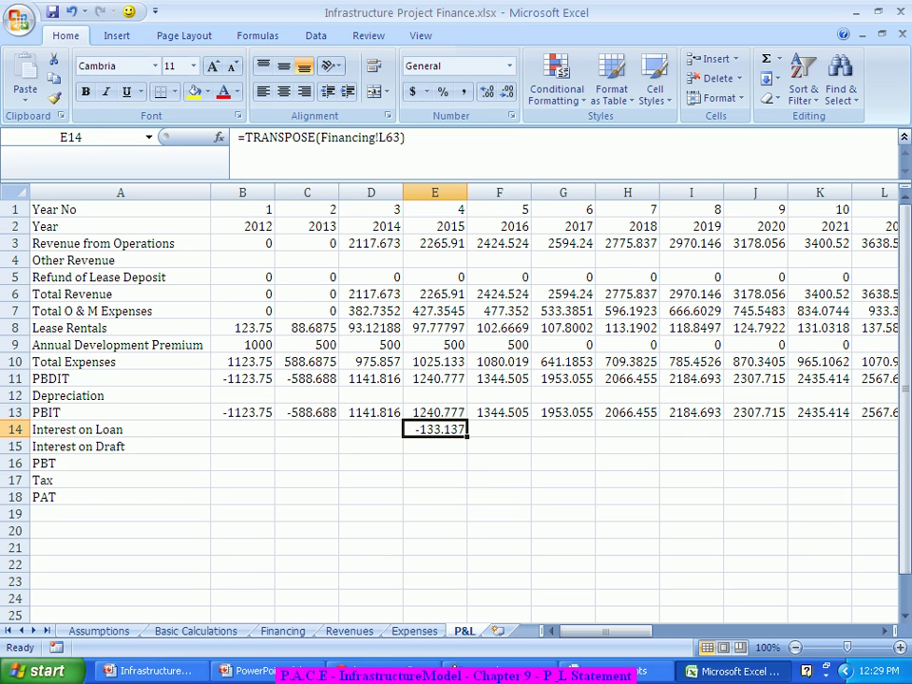
pyautogui.hotkey('shift', 'Right')
pyautogui.hotkey('shift', 'Right')
pyautogui.hotkey('shift', 'Right')
pyautogui.hotkey('shift', 'Right')
pyautogui.hotkey('shift', 'Right')
pyautogui.hotkey('shift', 'Right')
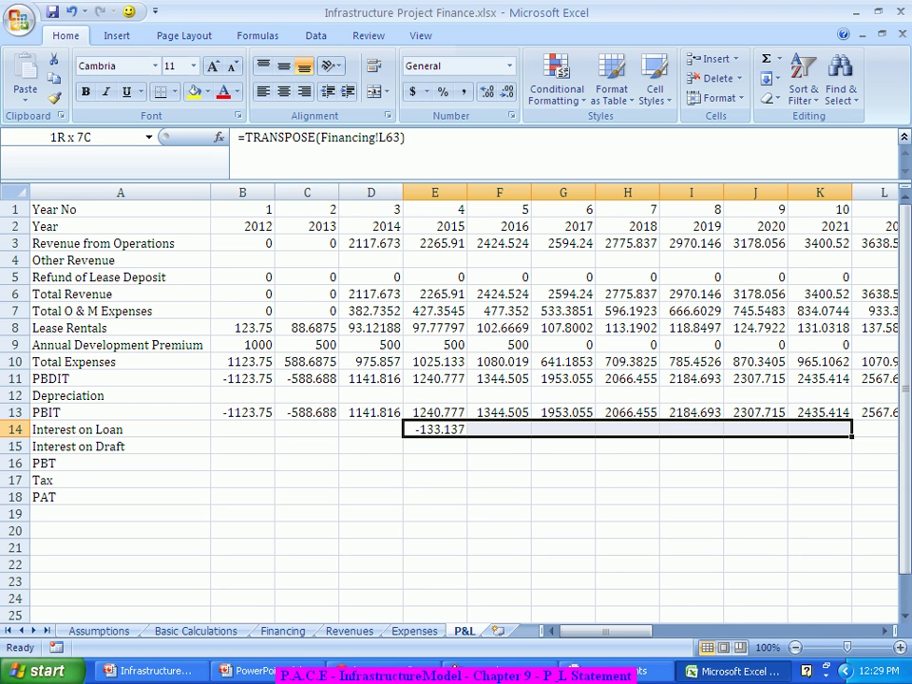
pyautogui.hotkey('shift', 'Right')
pyautogui.hotkey('shift', 'Right')
pyautogui.hotkey('shift', 'Right')
pyautogui.hotkey('shift', 'Right')
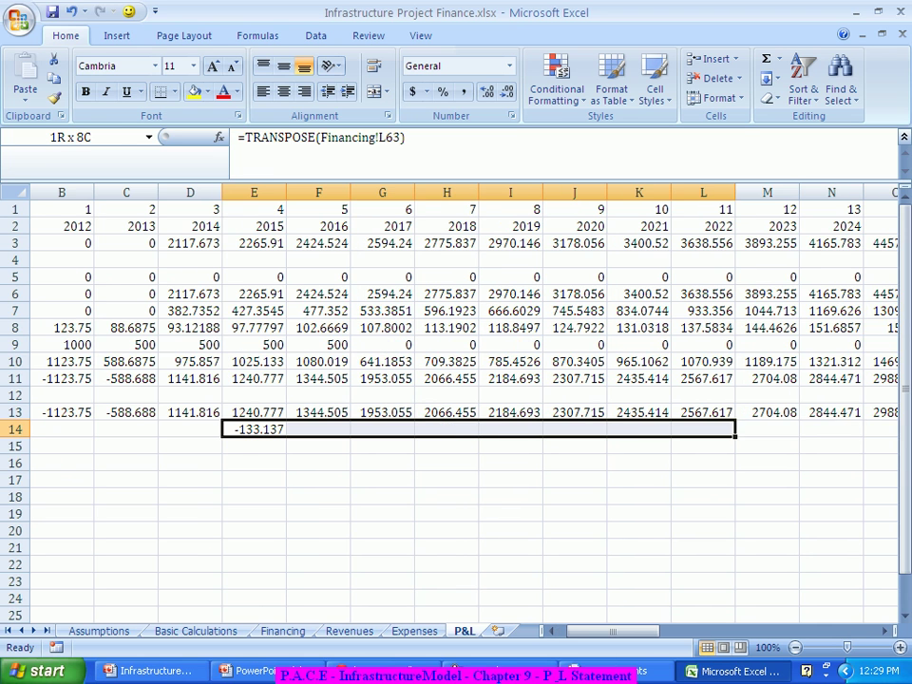
pyautogui.hotkey('shift', 'Right')
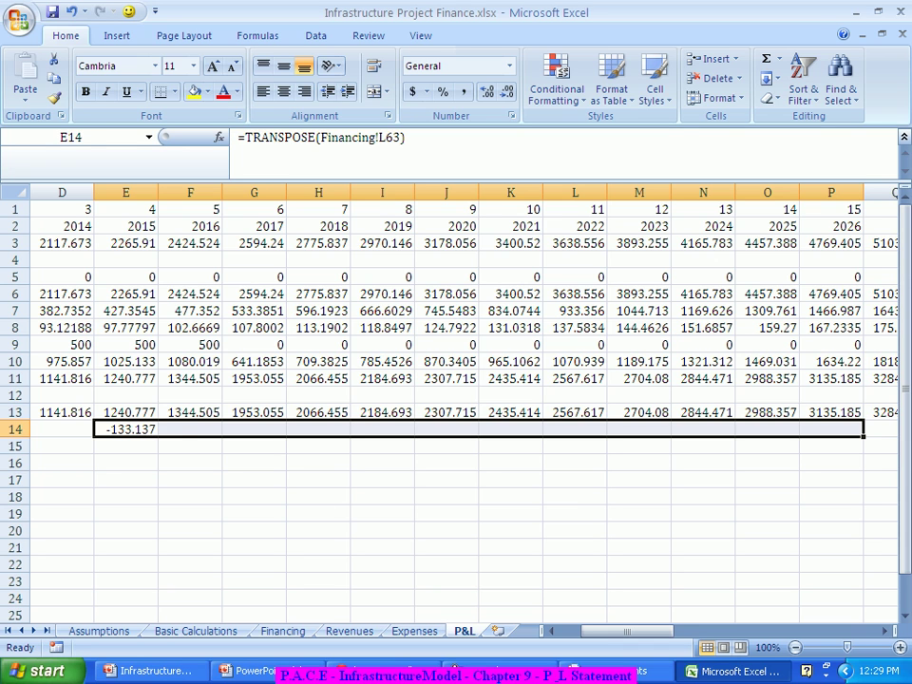
pyautogui.press('F2')
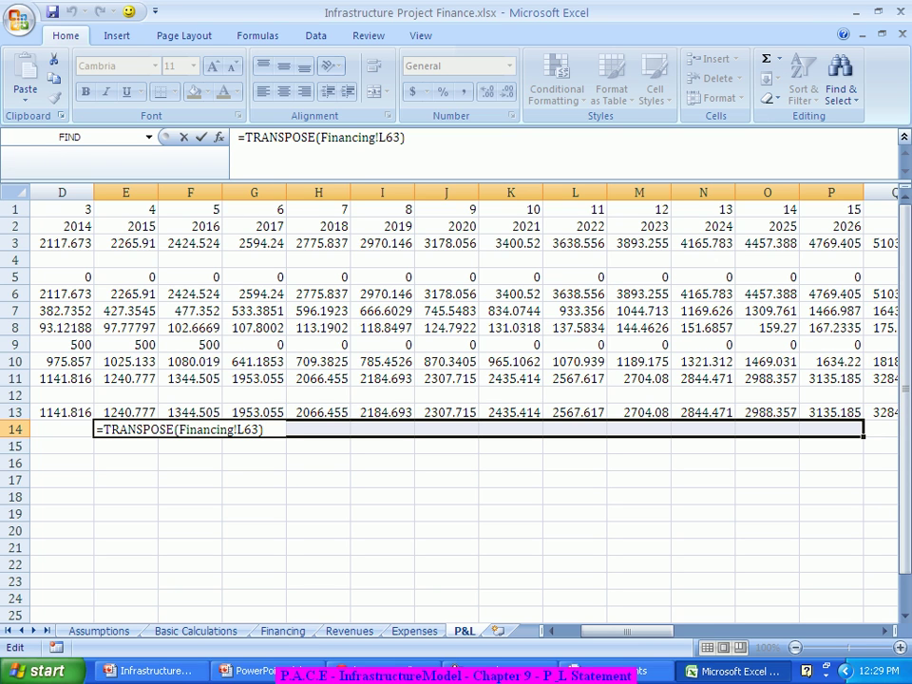
pyautogui.hotkey('ctrl', 'shift', 'Return')
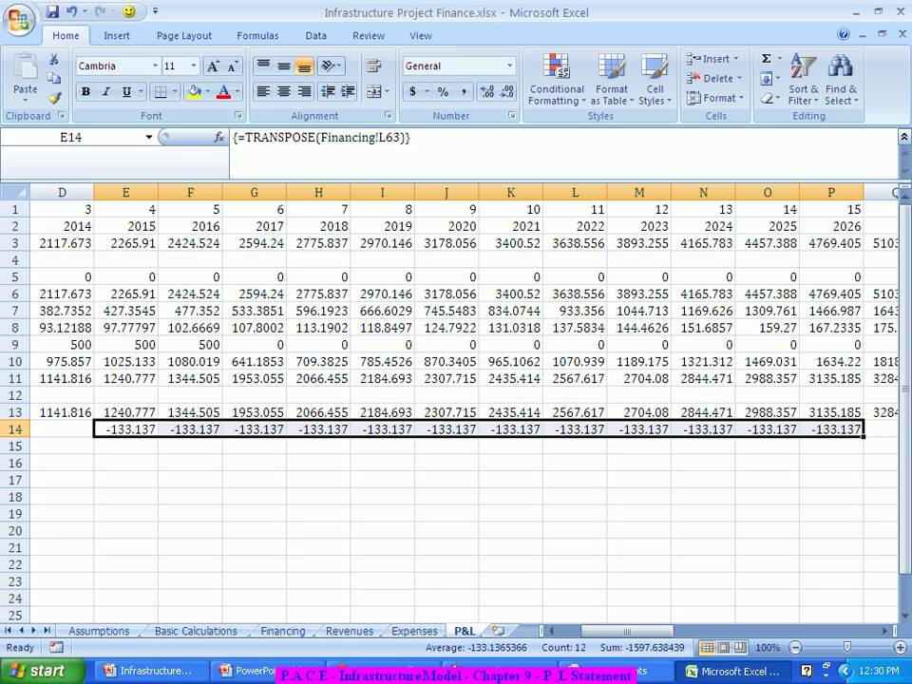
# Step: Check the array formula in the Interest on Loan row against the Interest column on the Financing sheet
pyautogui.click(190, 430)
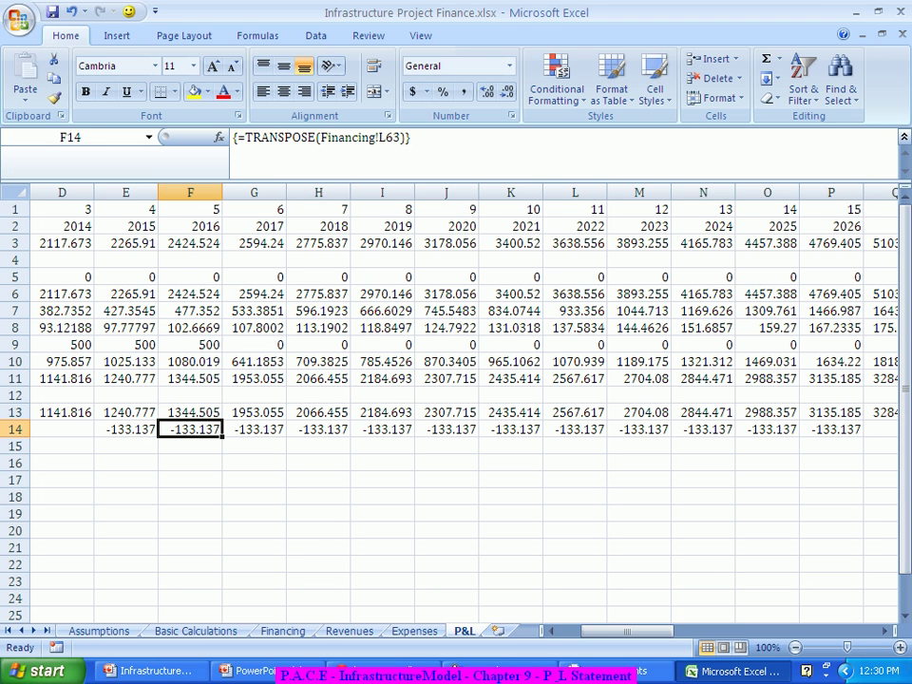
pyautogui.click(253, 429)
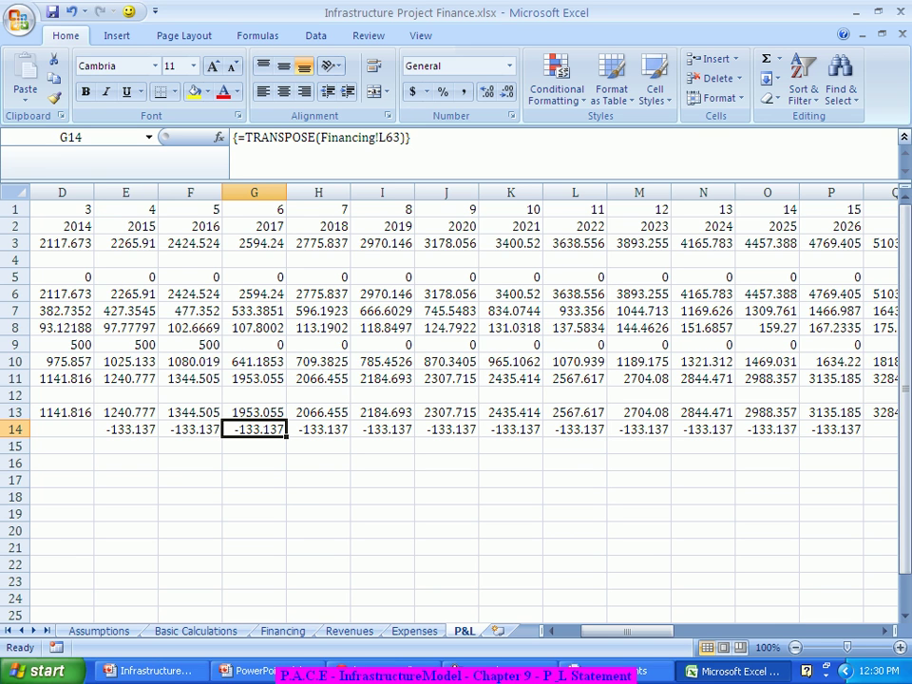
pyautogui.click(125, 429)
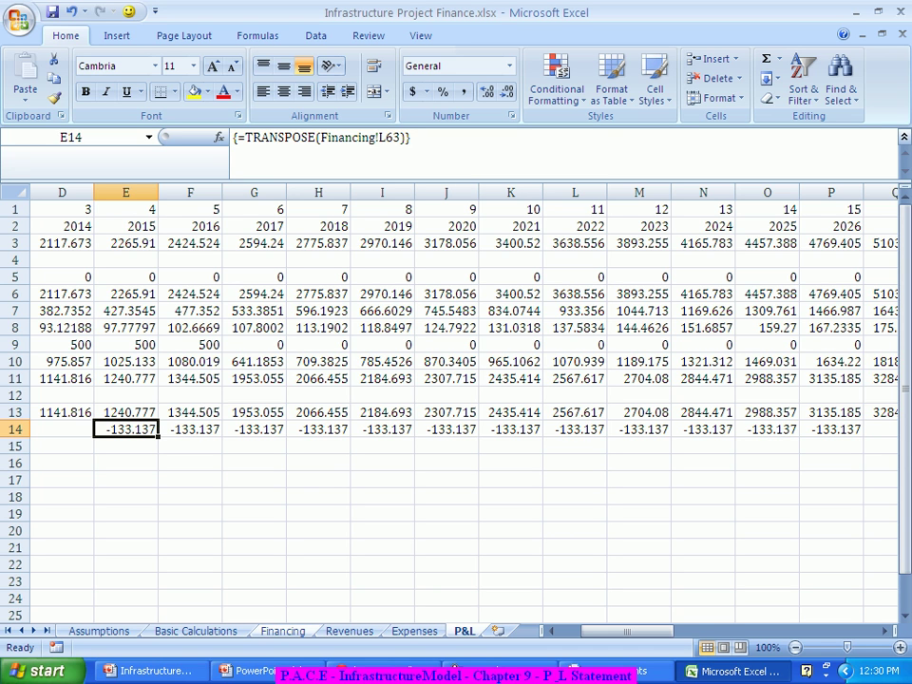
pyautogui.hotkey('ctrl', 'pageup')
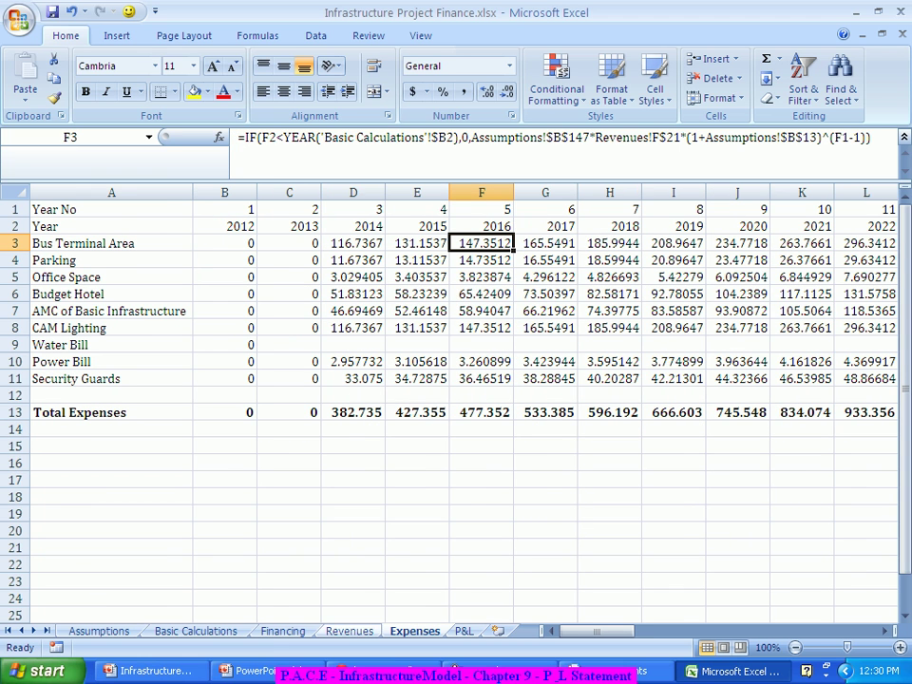
pyautogui.hotkey('ctrl', 'pageup')
pyautogui.hotkey('ctrl', 'pageup')
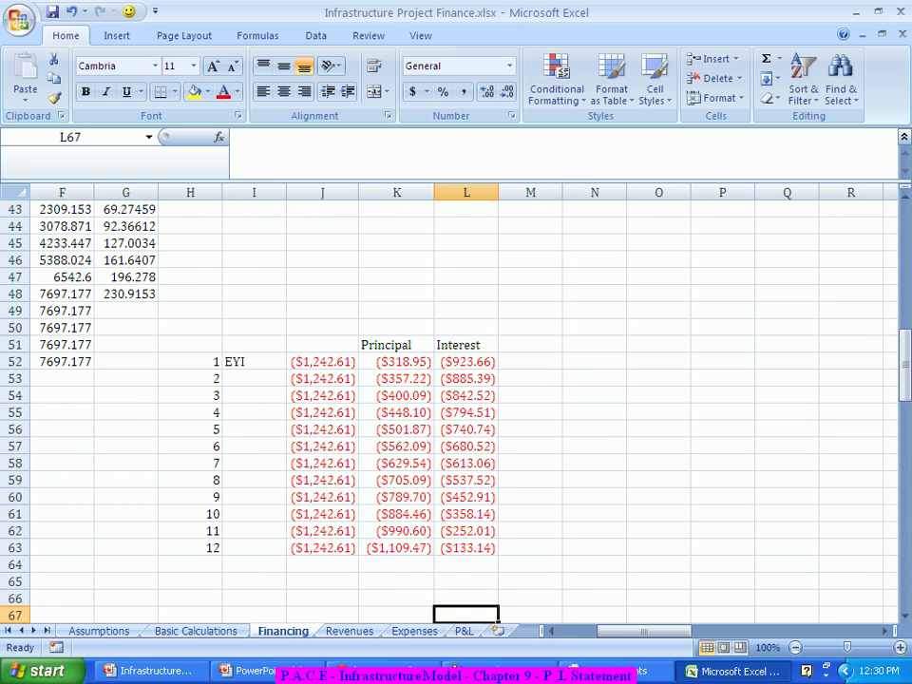
pyautogui.click(465, 362)
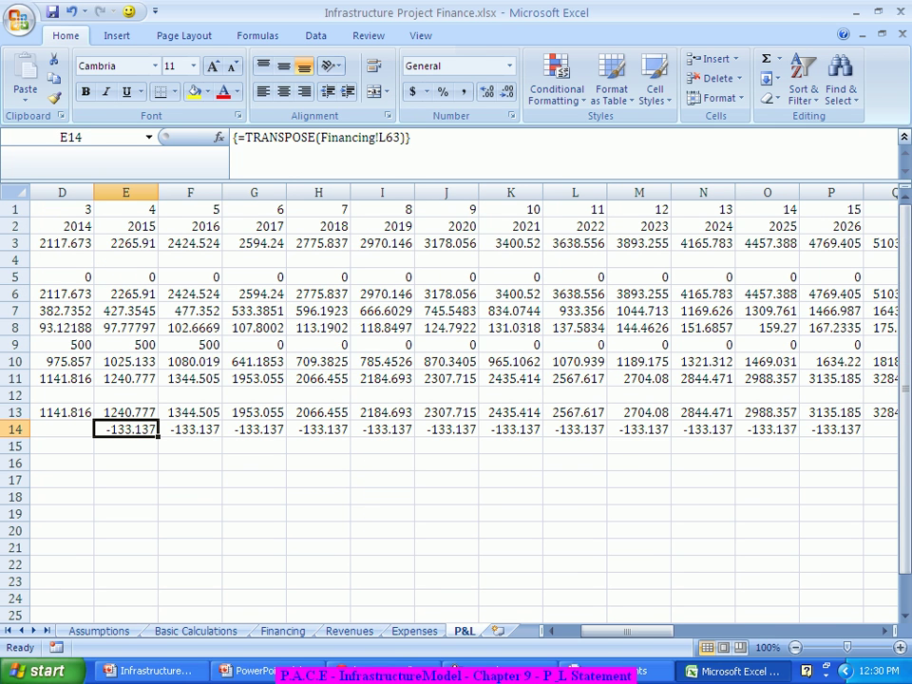
# Step: Delete the TRANSPOSE array formula from the Interest on Loan cells E14:P14
pyautogui.hotkey('shift', 'Right')
pyautogui.hotkey('shift', 'Right')
pyautogui.hotkey('shift', 'Right')
pyautogui.hotkey('shift', 'Right')
pyautogui.hotkey('shift', 'Right')
pyautogui.hotkey('shift', 'Right')
pyautogui.hotkey('shift', 'Right')
pyautogui.hotkey('shift', 'Right')
pyautogui.hotkey('shift', 'Right')
pyautogui.hotkey('shift', 'Right')
pyautogui.hotkey('shift', 'Right')
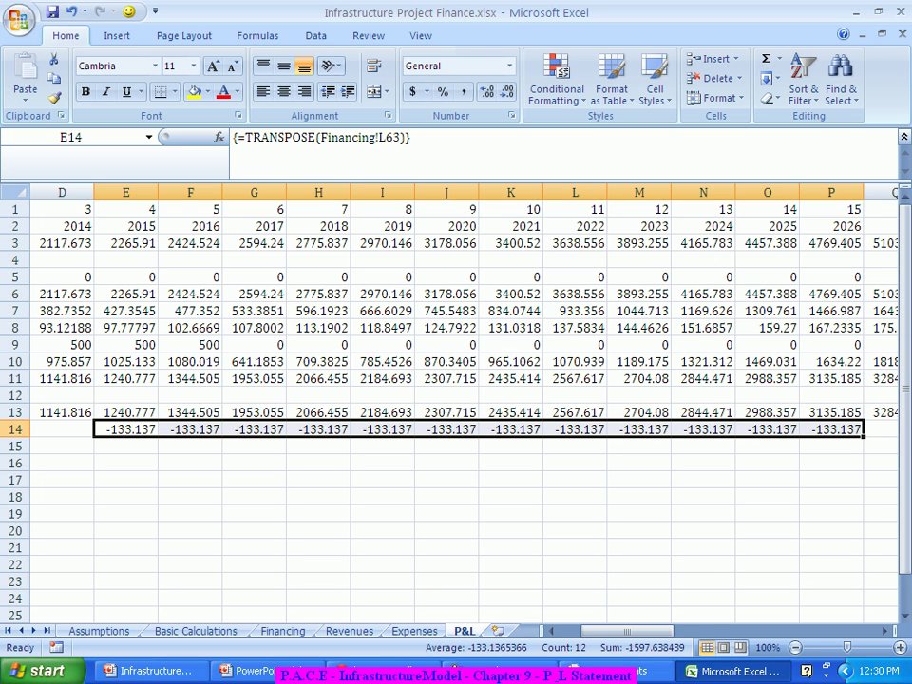
pyautogui.press('Delete')
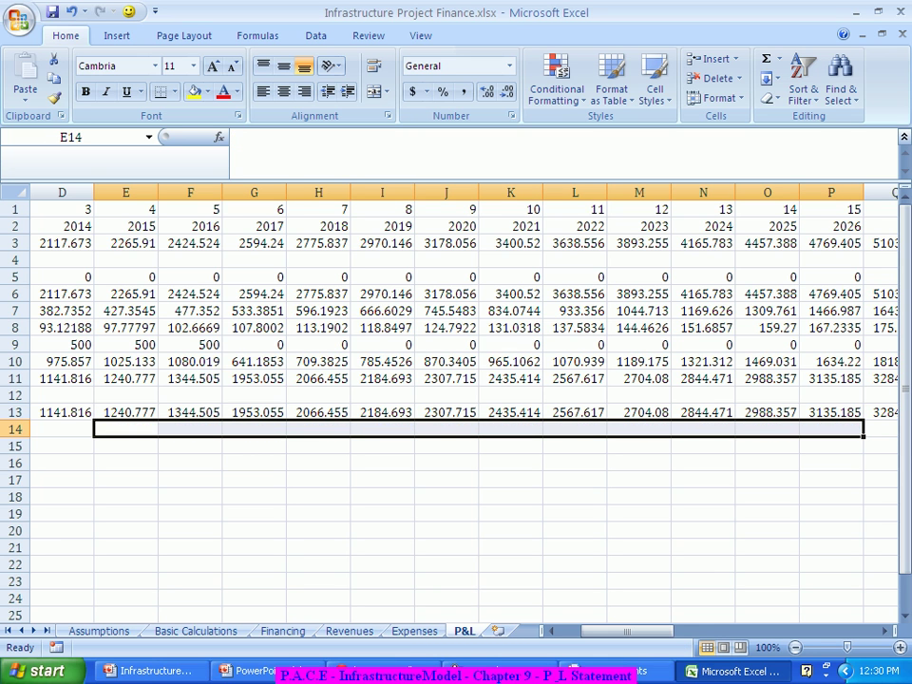
# Step: Transpose the Financing sheet's interest values into the Interest on Loan cells E14:P14 with the array formula =TRANSPOSE(Financing!L52:L63)
pyautogui.write('=trans')
pyautogui.press('Tab')
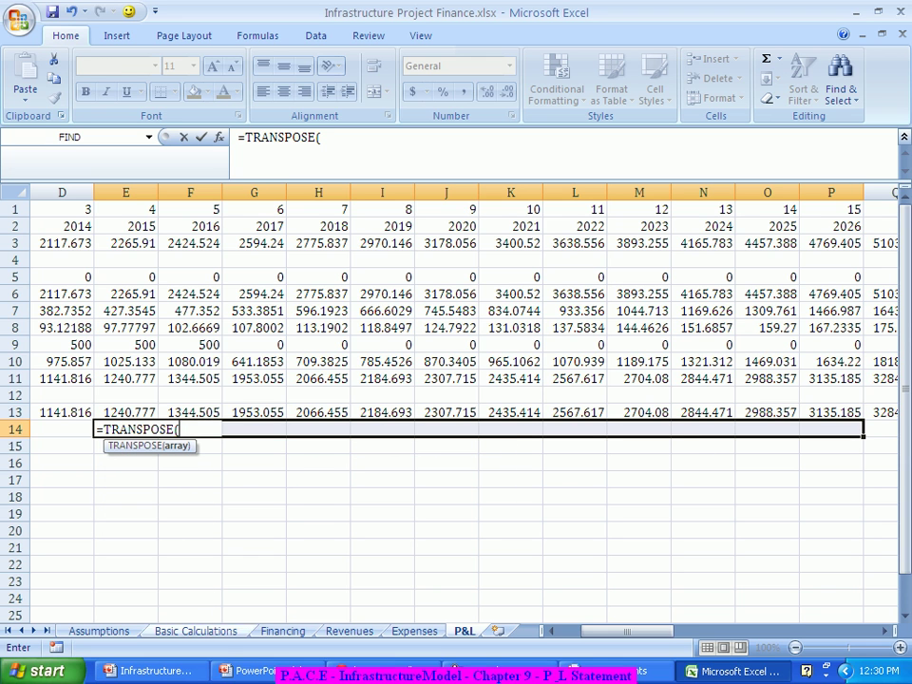
pyautogui.click(283, 631)
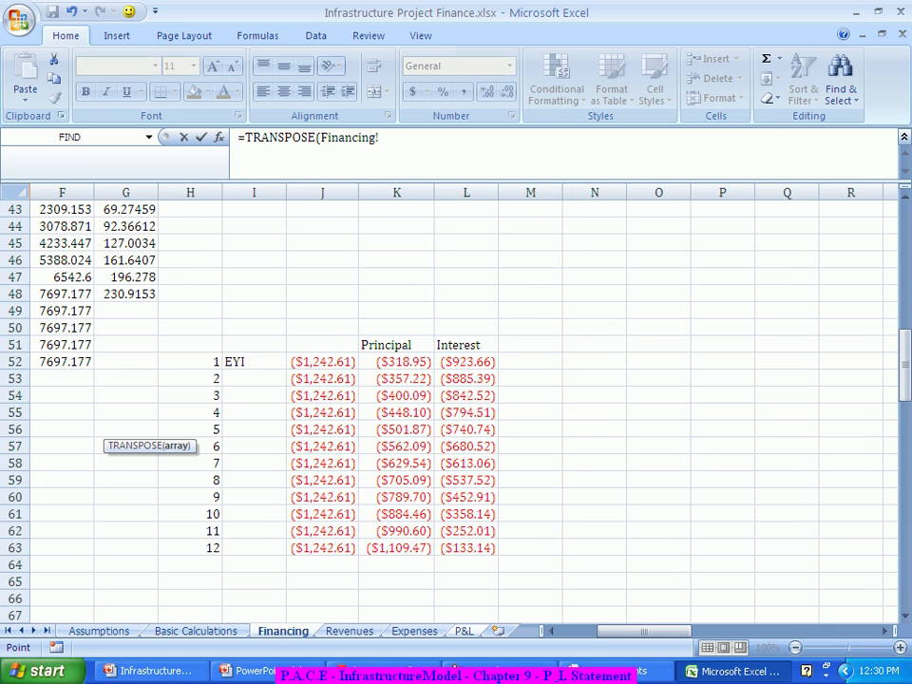
pyautogui.moveTo(466, 362); pyautogui.dragTo(470, 548)
pyautogui.write(')')
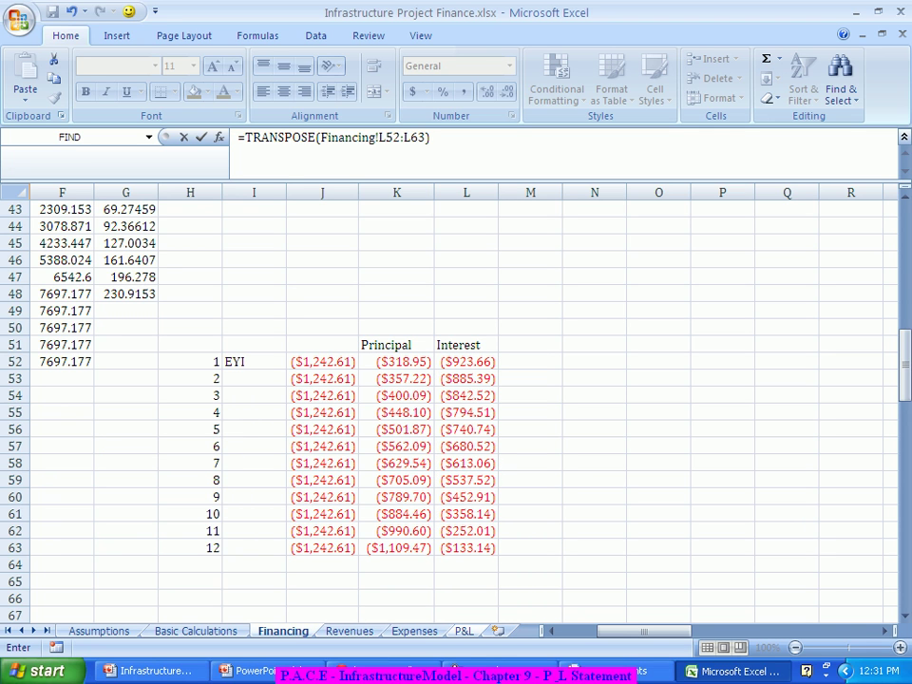
pyautogui.hotkey('ctrl', 'shift', 'Return')
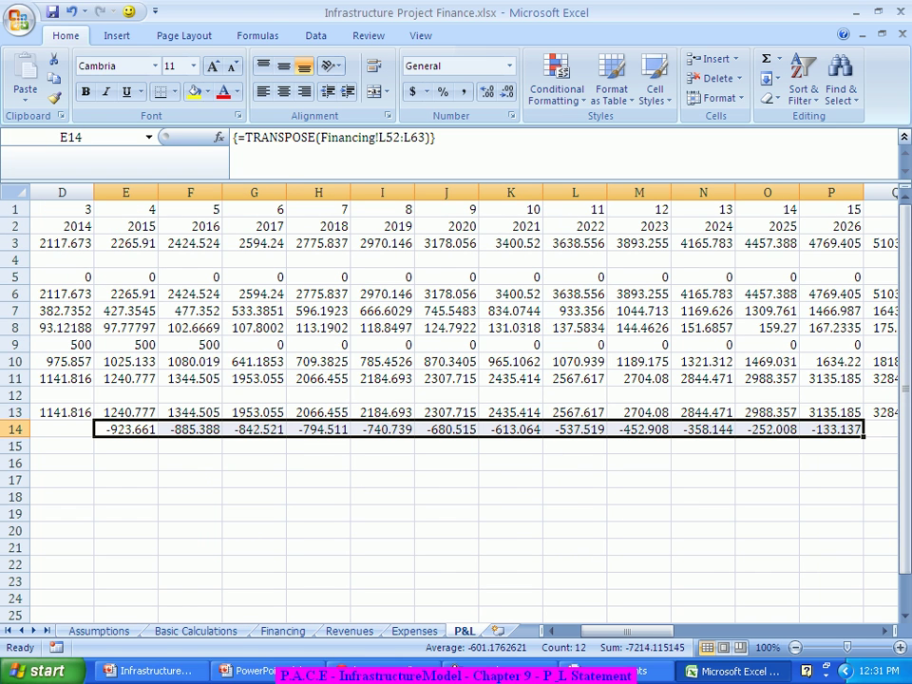
pyautogui.click(318, 530)
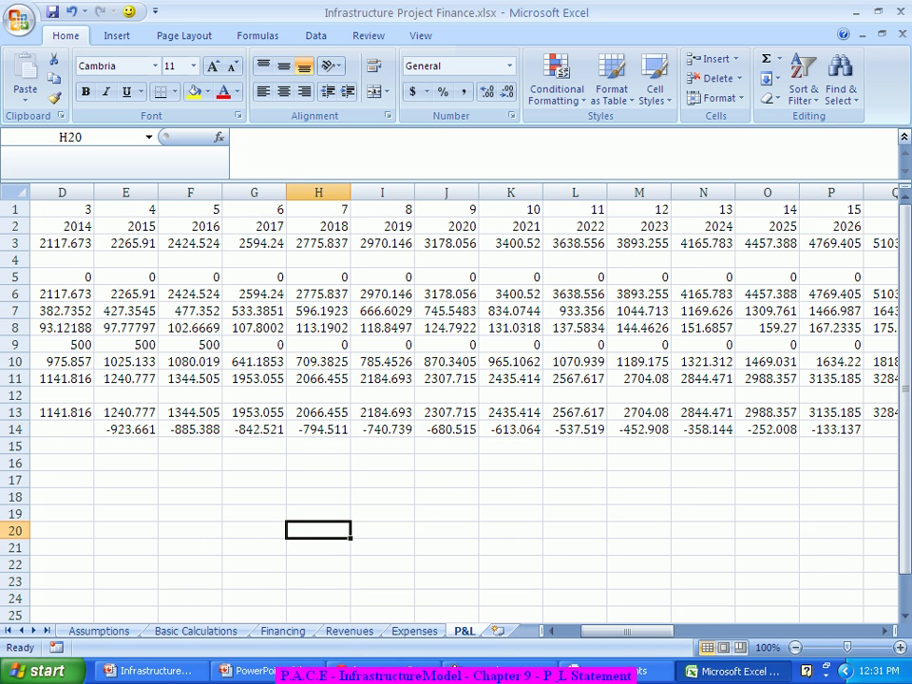
# Step: Clear the transposed interest array from the Interest on Loan cells E14:P14
pyautogui.click(125, 429)
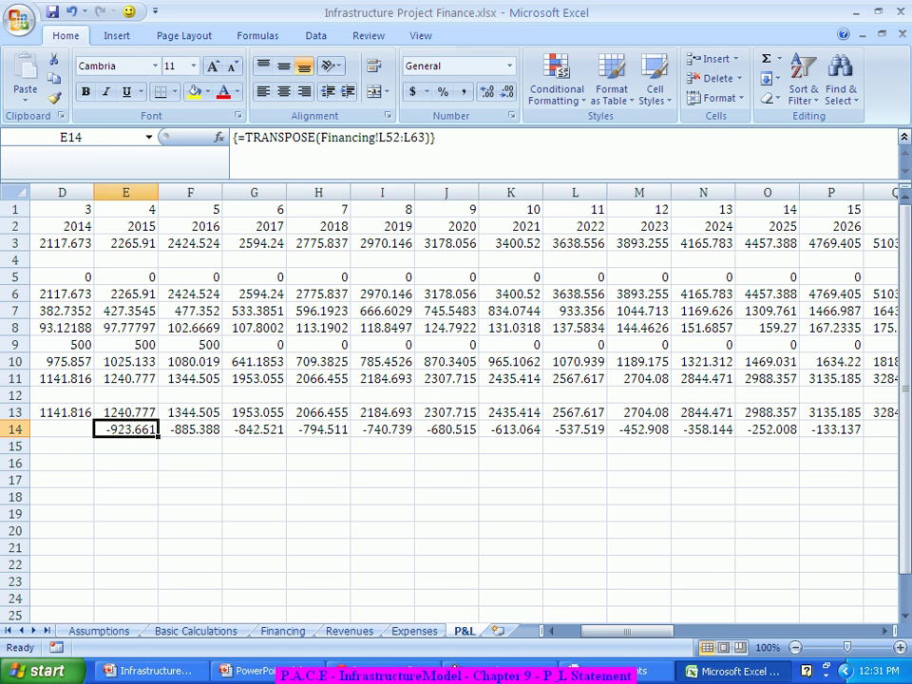
pyautogui.moveTo(125, 429); pyautogui.dragTo(831, 429)
pyautogui.press('Delete')
pyautogui.click(125, 462)
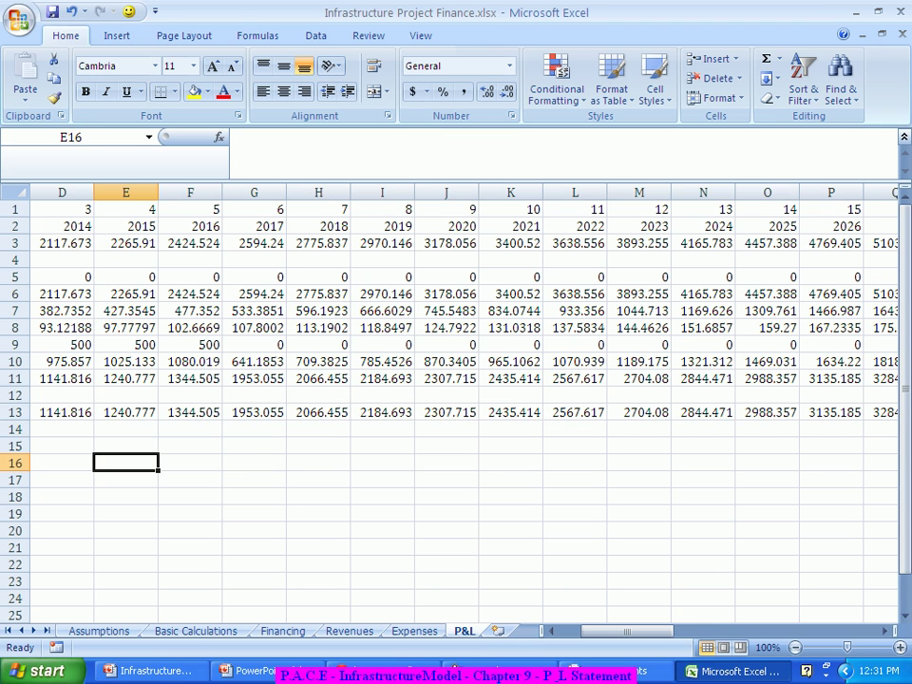
# Step: Enter =TRANSPOSE(Financing!L52:L63) as an array formula across the Interest on Loan cells E14:P14 for 2015 to 2026
pyautogui.moveTo(125, 429); pyautogui.dragTo(831, 429)
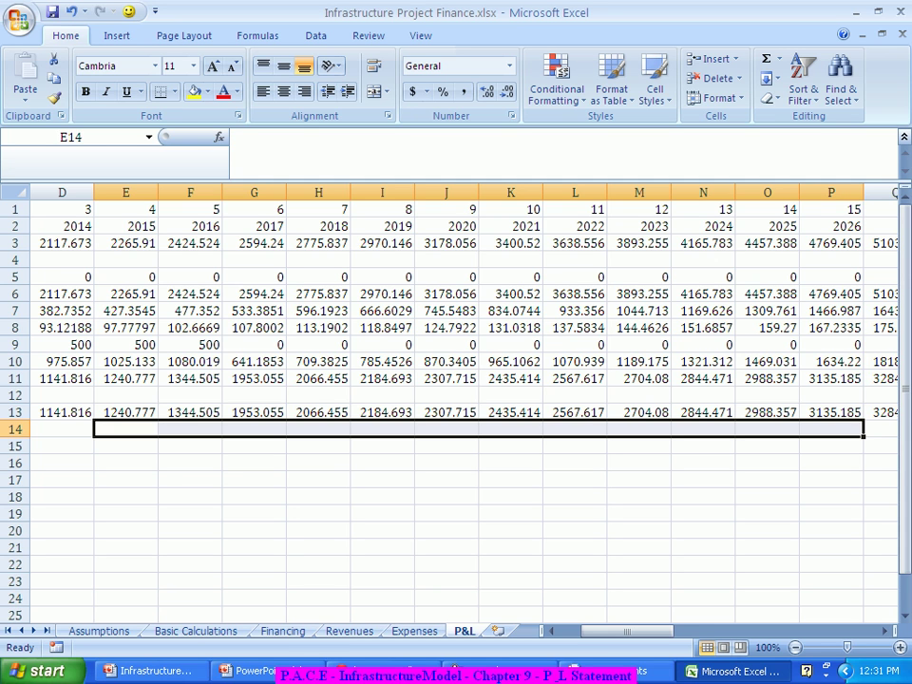
pyautogui.write('=')
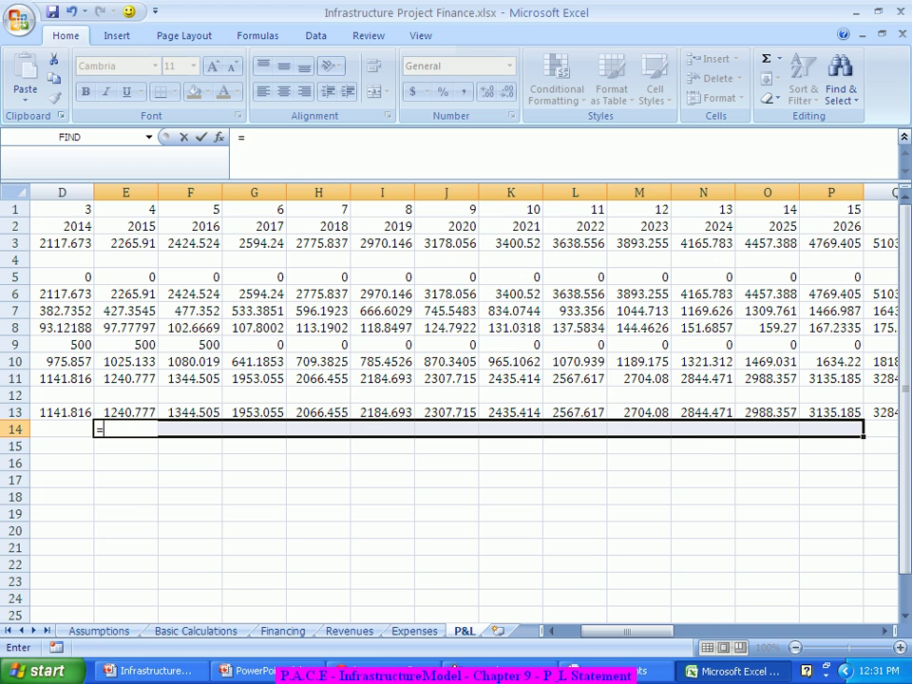
pyautogui.write('tarns')
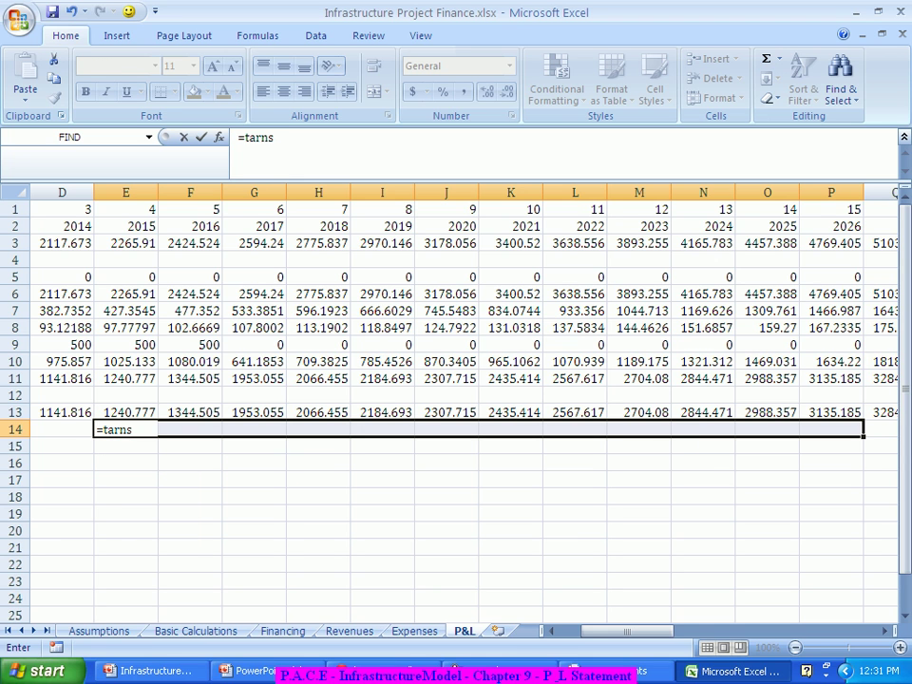
pyautogui.press('BackSpace')
pyautogui.press('BackSpace')
pyautogui.press('BackSpace')
pyautogui.press('BackSpace')
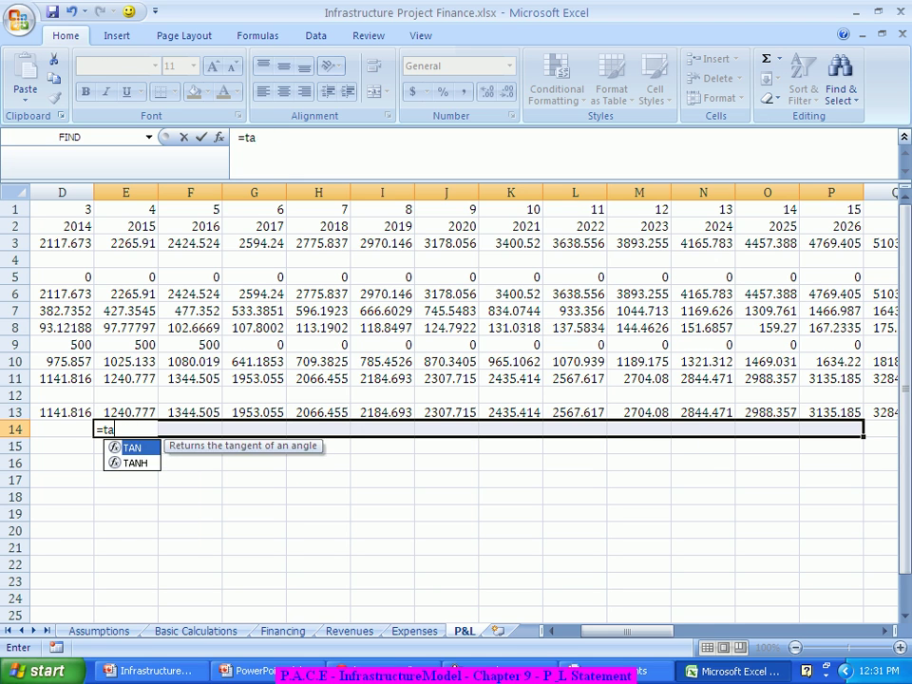
pyautogui.write('ra')
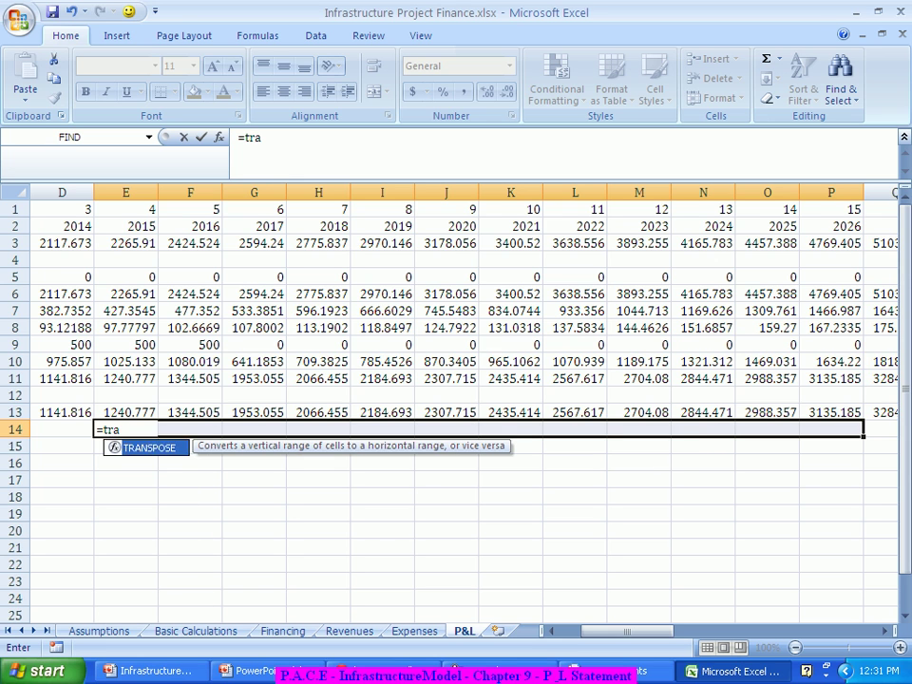
pyautogui.press('Tab')
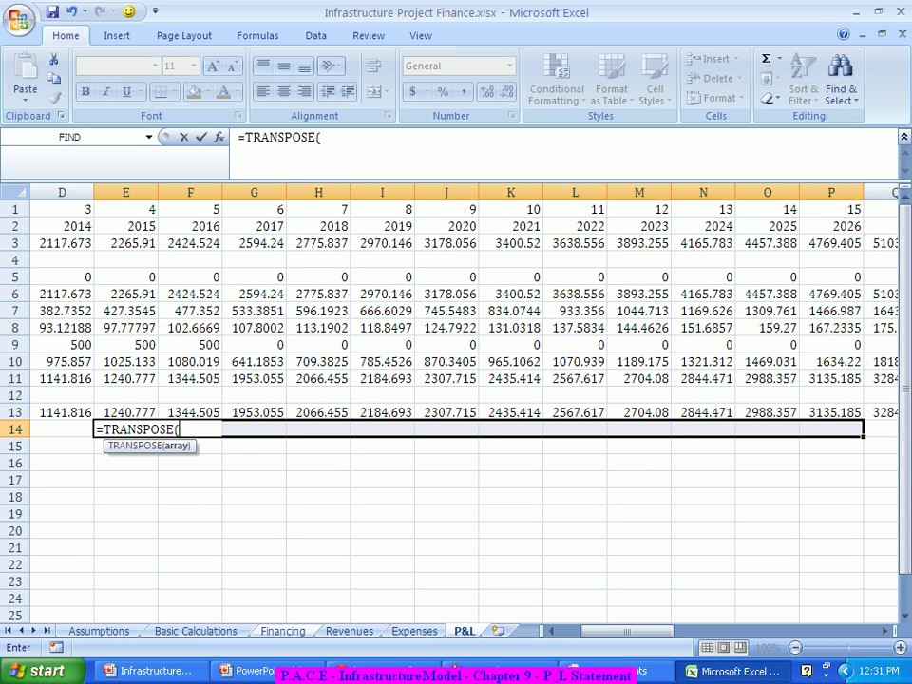
pyautogui.click(282, 631)
pyautogui.moveTo(465, 361); pyautogui.dragTo(465, 548)
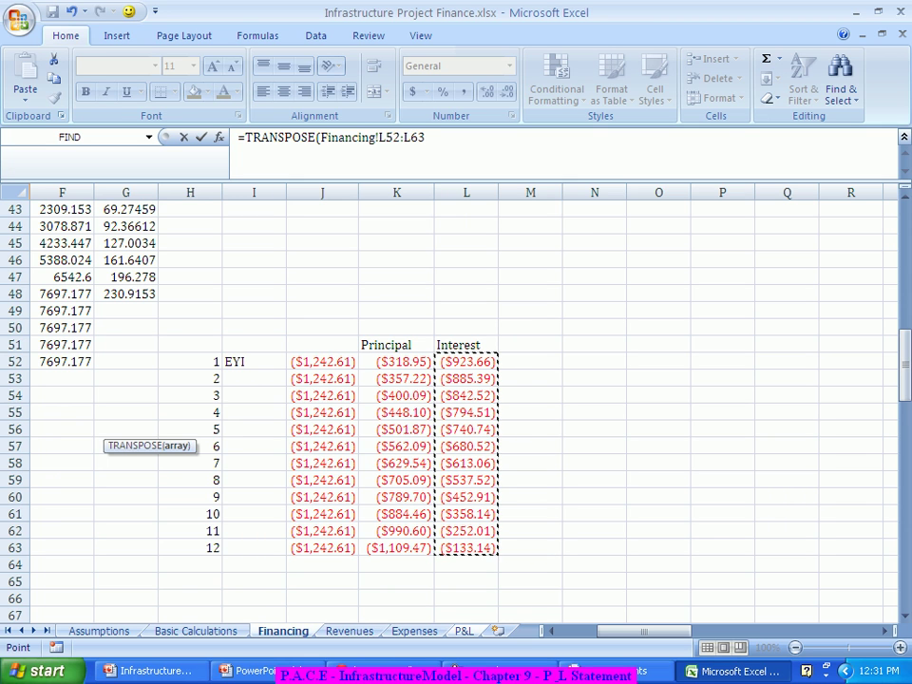
pyautogui.write(')')
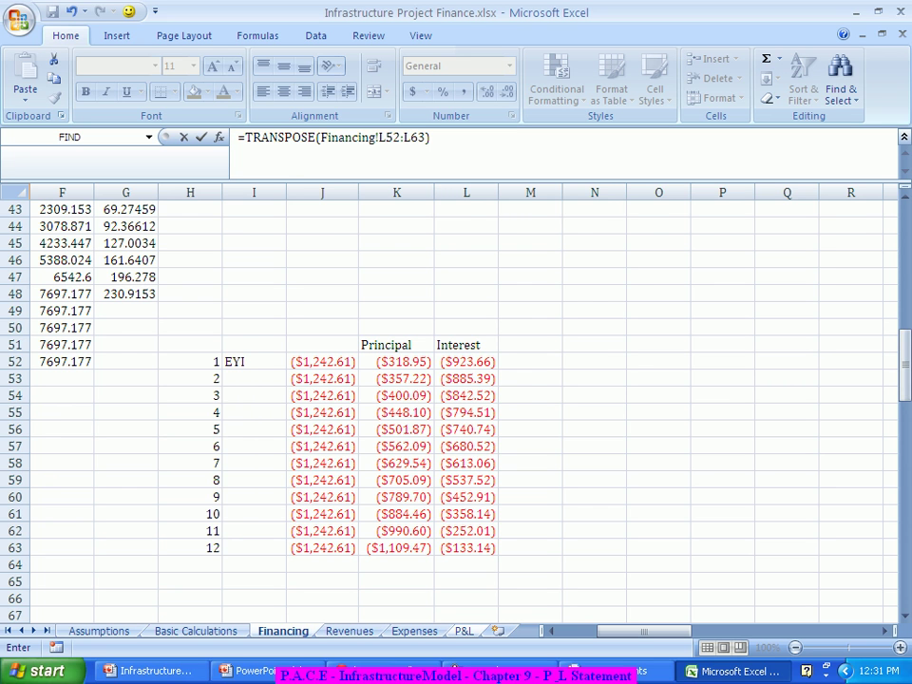
pyautogui.hotkey('ctrl', 'shift', 'Return')
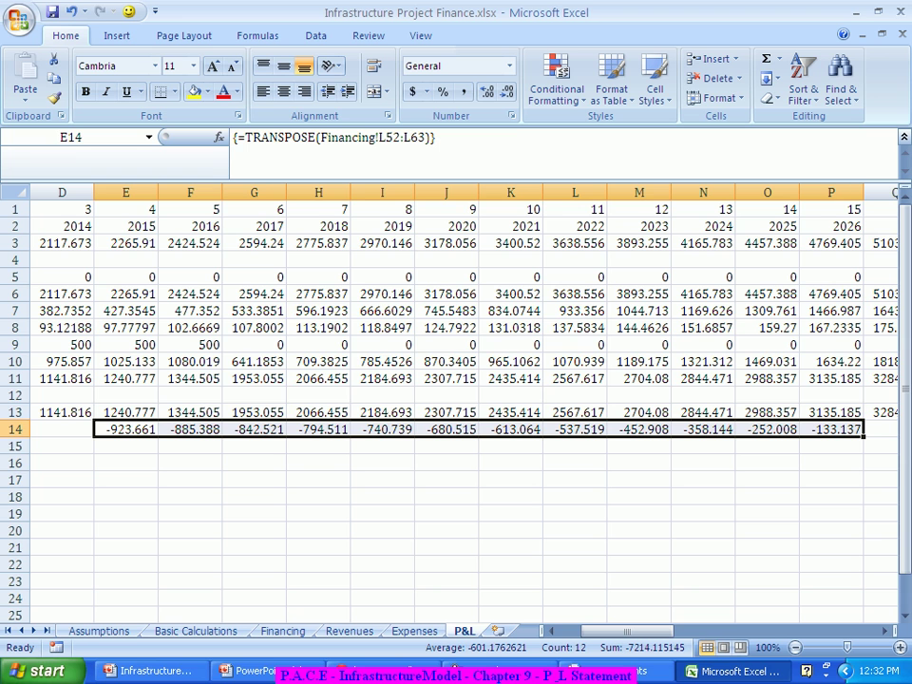
# Step: Calculate the 2012 PBT in B16 from PBIT and the two interest lines with =B13+B14-B15
pyautogui.moveTo(631, 630); pyautogui.dragTo(606, 631)
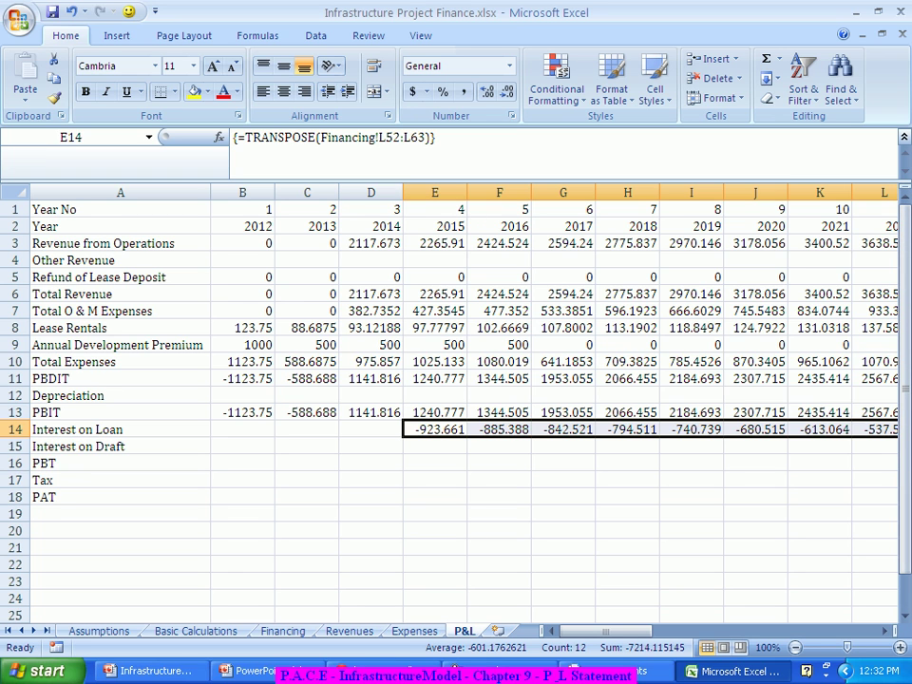
pyautogui.click(242, 463)
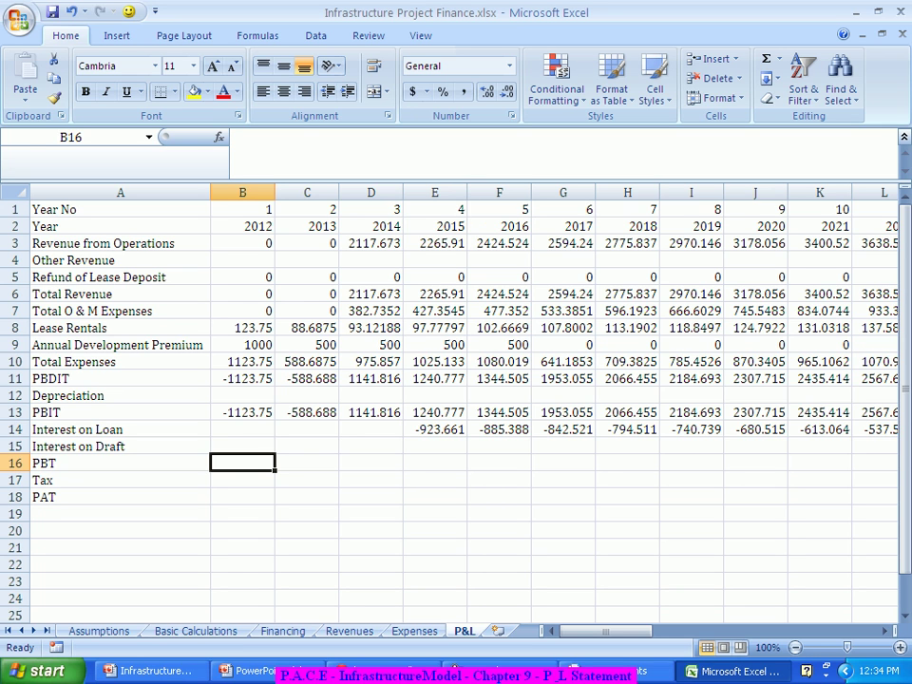
pyautogui.write('=')
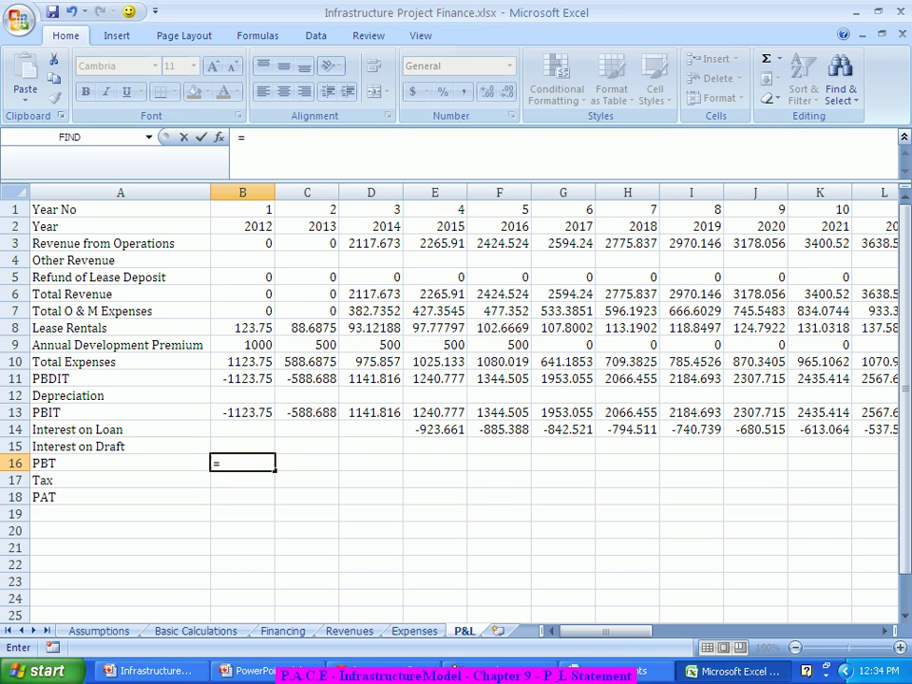
pyautogui.press('Up')
pyautogui.press('Up')
pyautogui.press('Up')
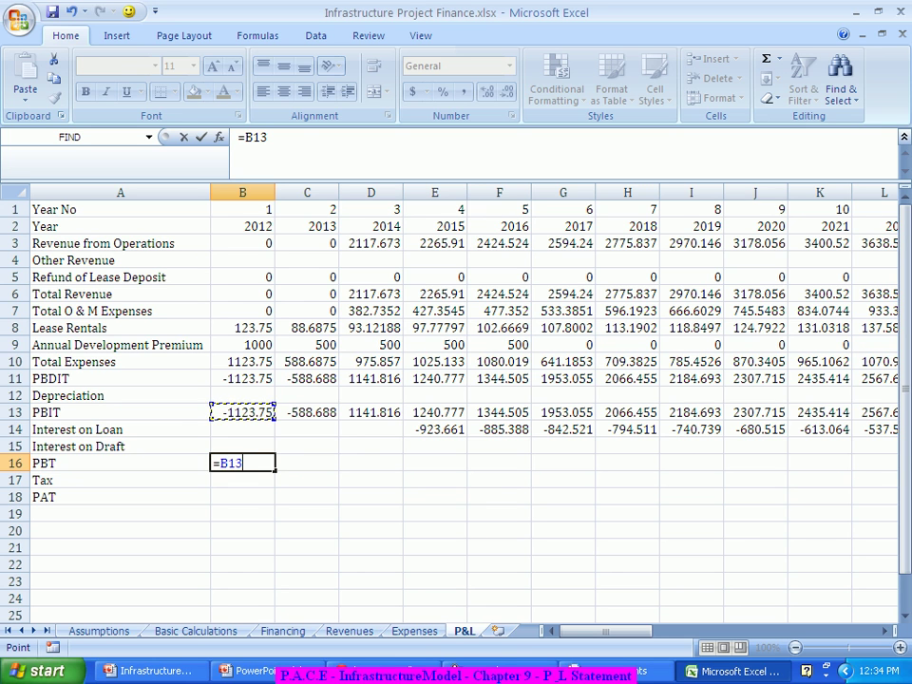
pyautogui.write('+')
pyautogui.press('Up')
pyautogui.press('Up')
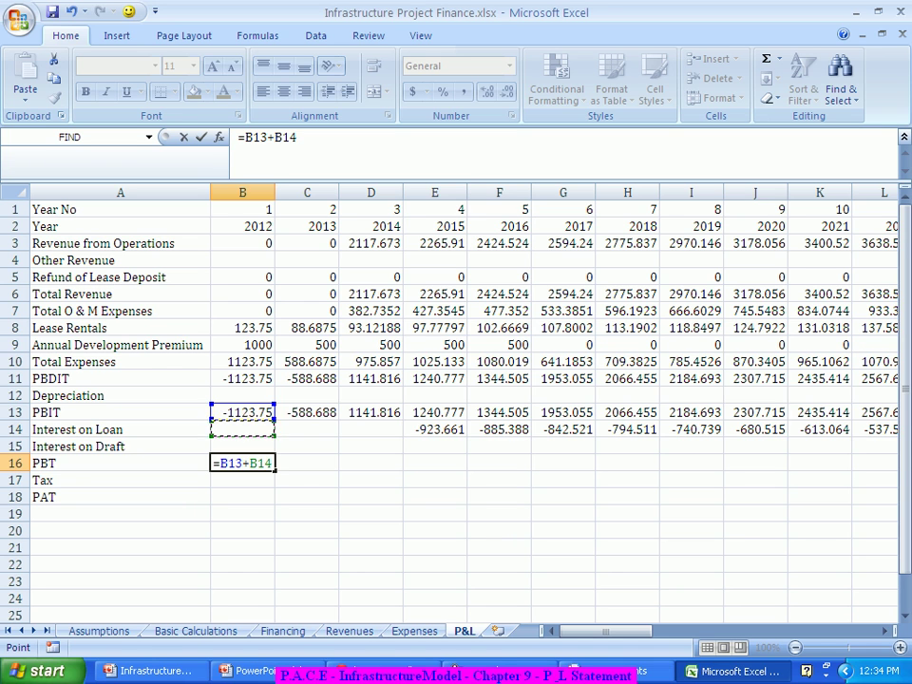
pyautogui.write('-')
pyautogui.press('Up')
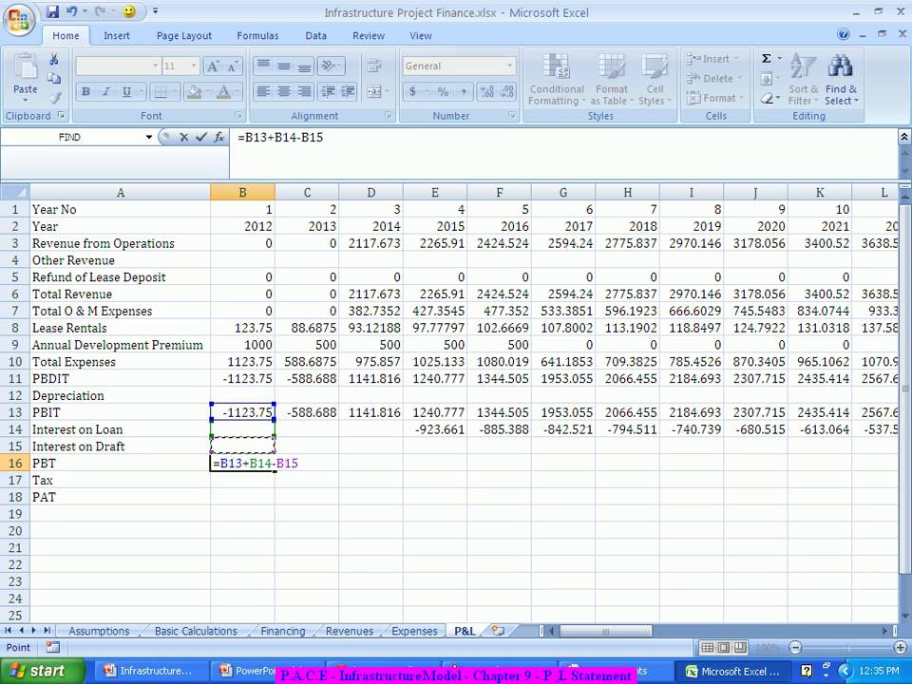
pyautogui.press('Return')
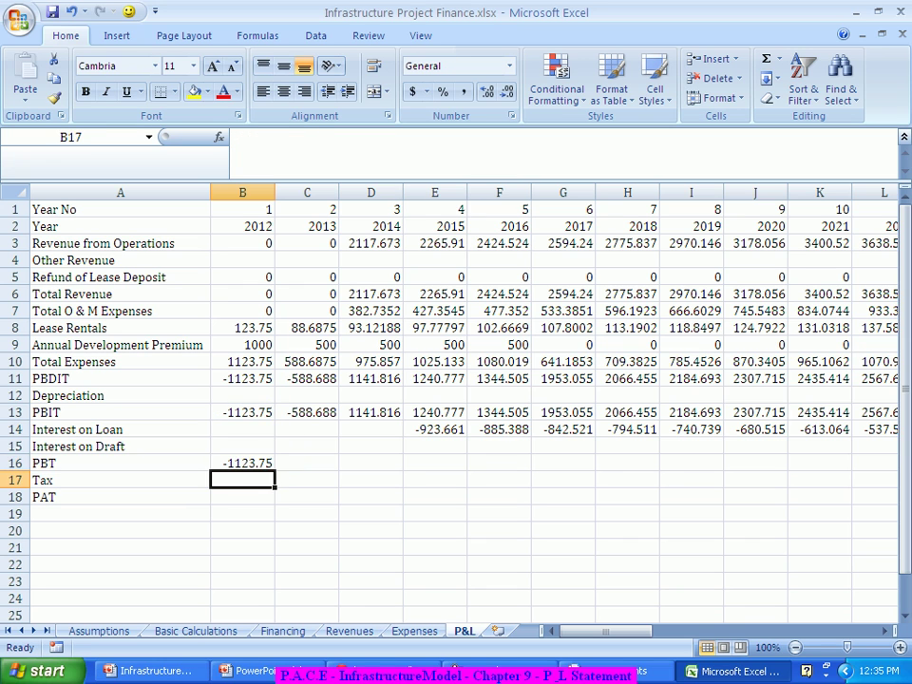
# Step: Copy the PBT formula from B16 across row 16 to the 2044 column AH
pyautogui.click(242, 462)
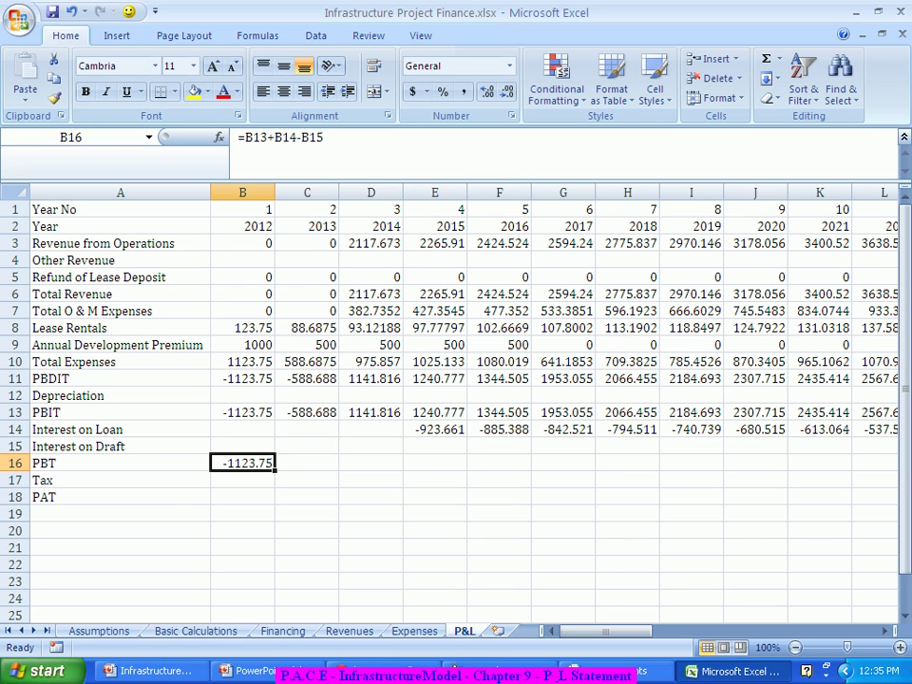
pyautogui.moveTo(274, 469); pyautogui.dragTo(607, 467)
pyautogui.click(638, 513)
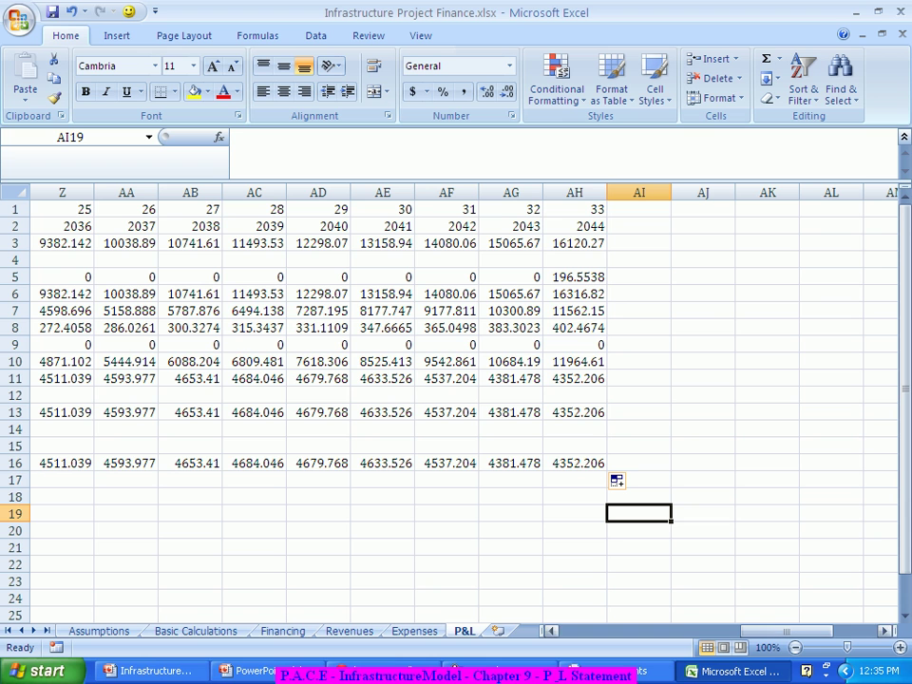
pyautogui.moveTo(786, 630); pyautogui.dragTo(649, 631)
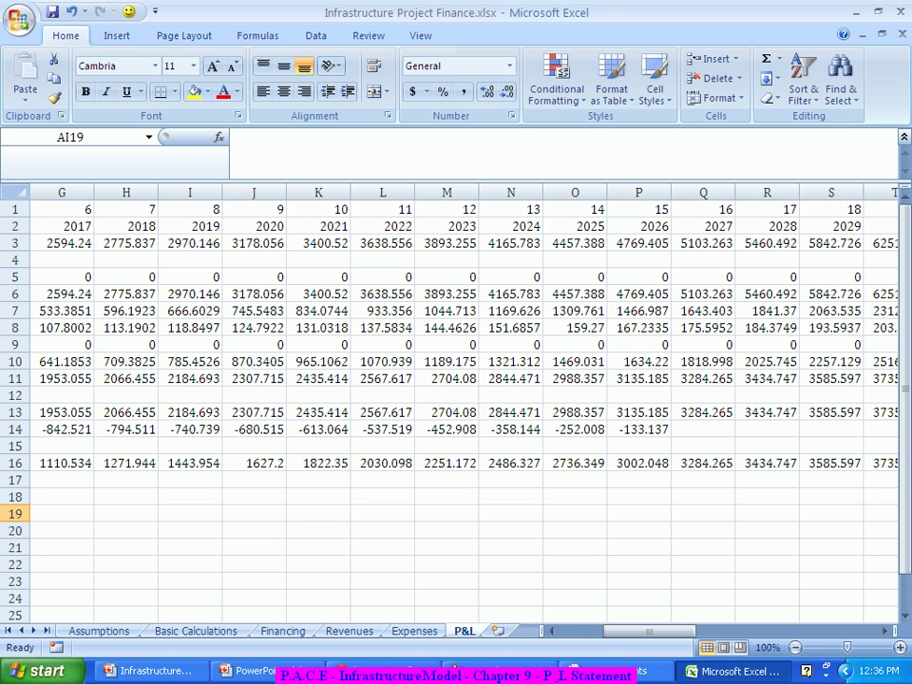
pyautogui.moveTo(651, 630); pyautogui.dragTo(604, 631)
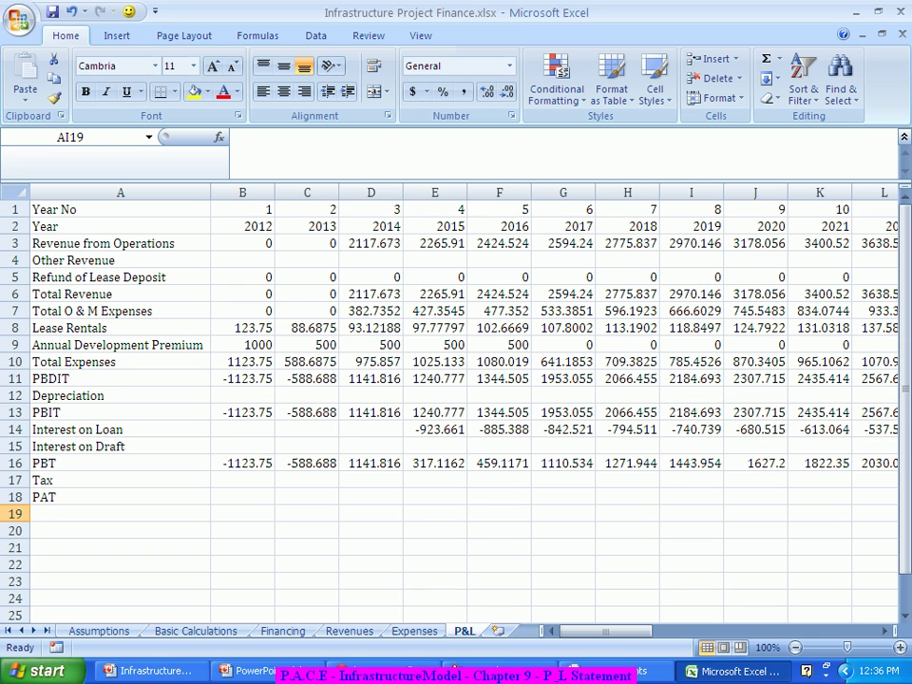
# Step: Calculate the 2012 PAT in B18 as PBT less tax with =B16-B17
pyautogui.click(242, 496)
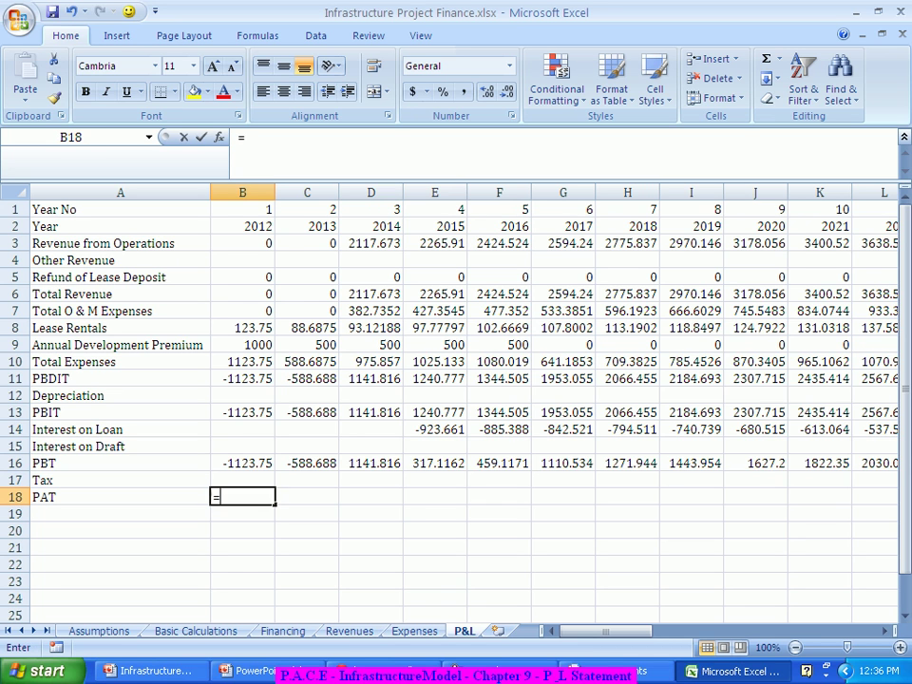
pyautogui.write('=')
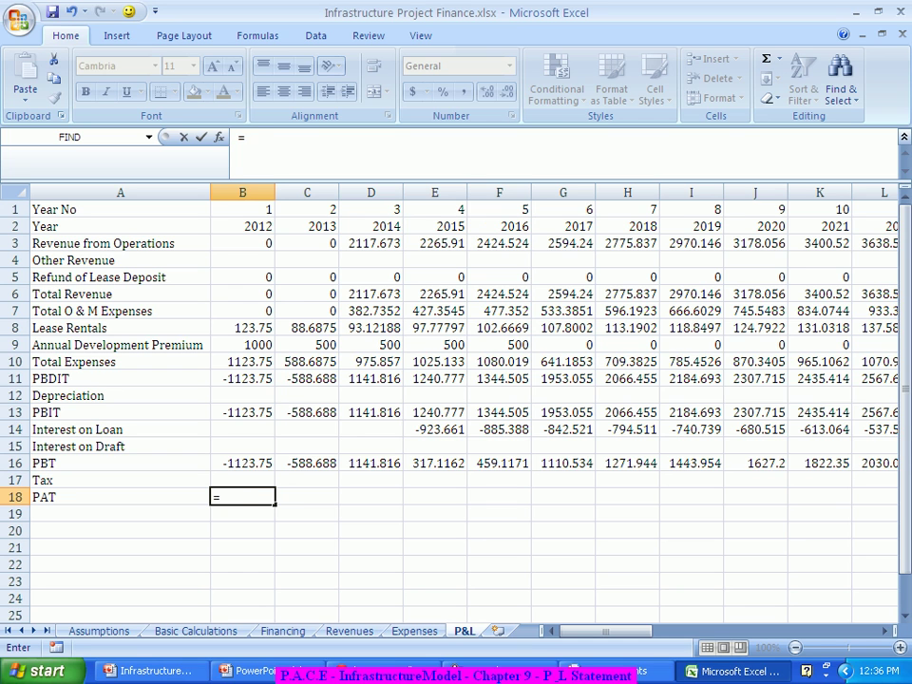
pyautogui.click(242, 463)
pyautogui.write('-')
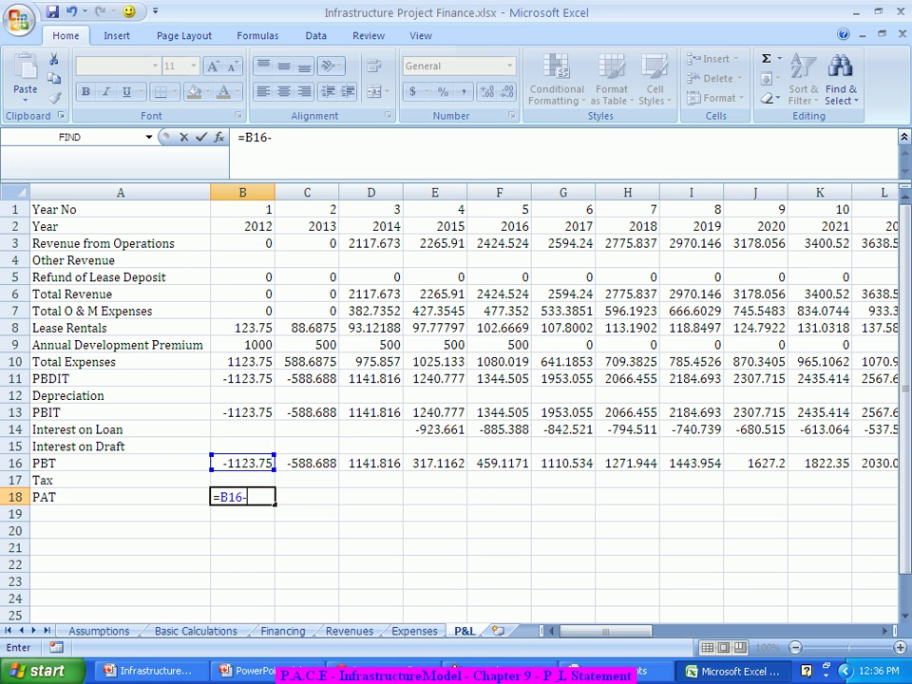
pyautogui.press('Up')
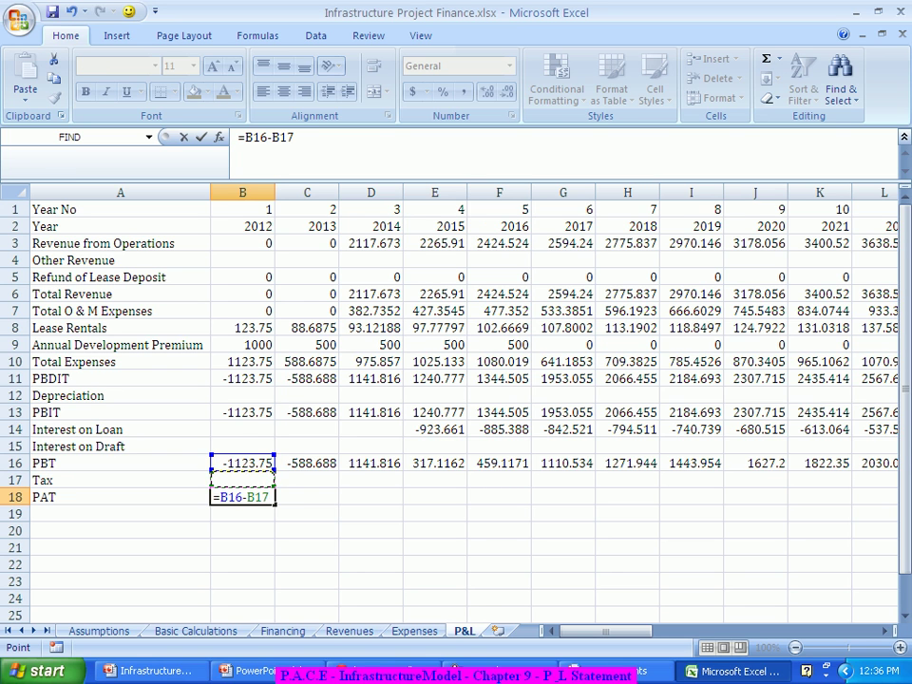
pyautogui.press('Return')
# Step: Copy the PAT formula from B18 across row 18 to the 2044 column AH
pyautogui.click(242, 497)
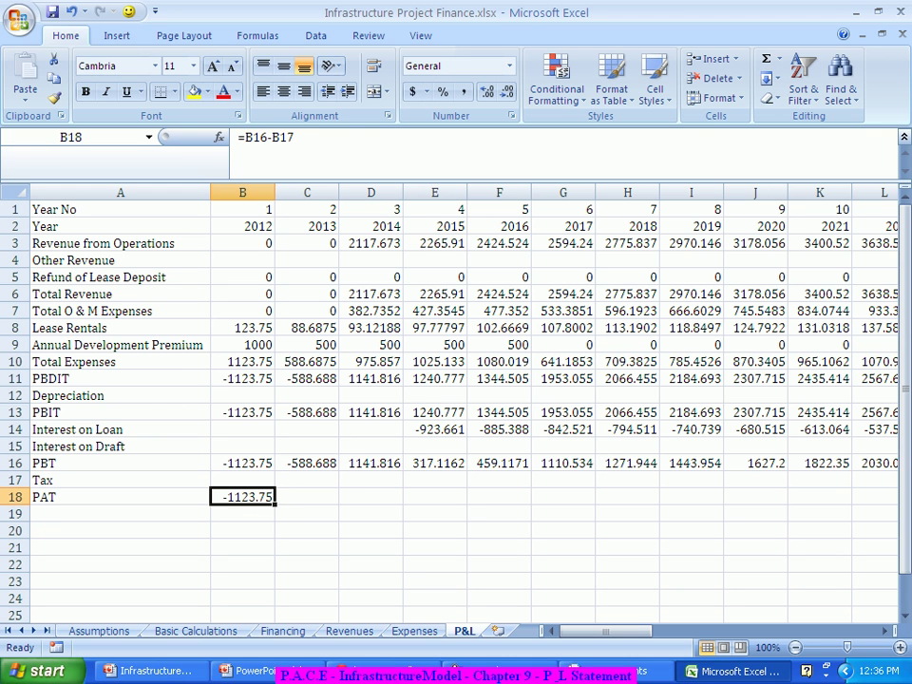
pyautogui.moveTo(274, 501); pyautogui.dragTo(734, 497)
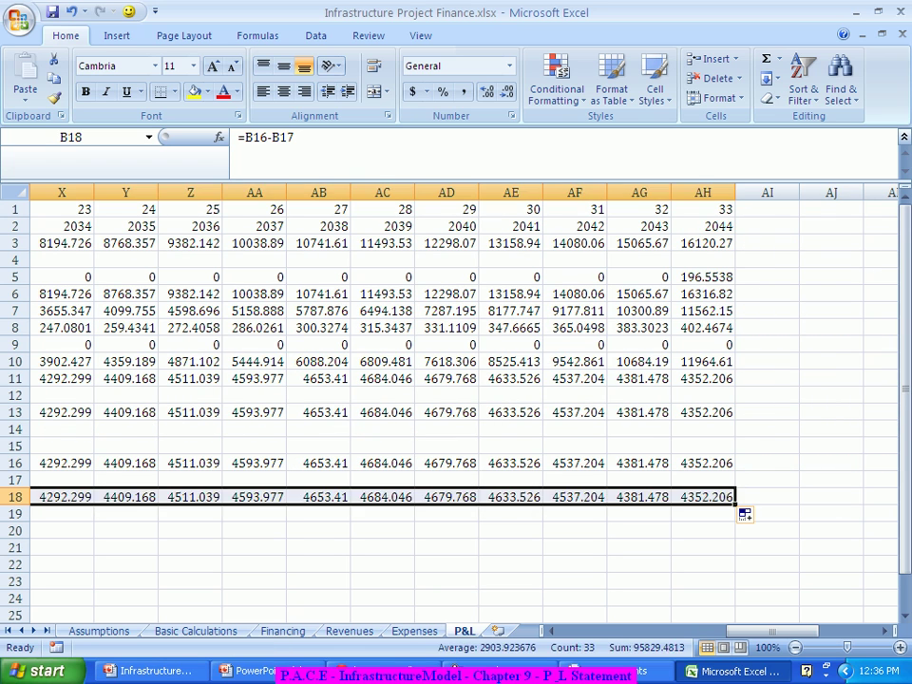
pyautogui.click(831, 496)
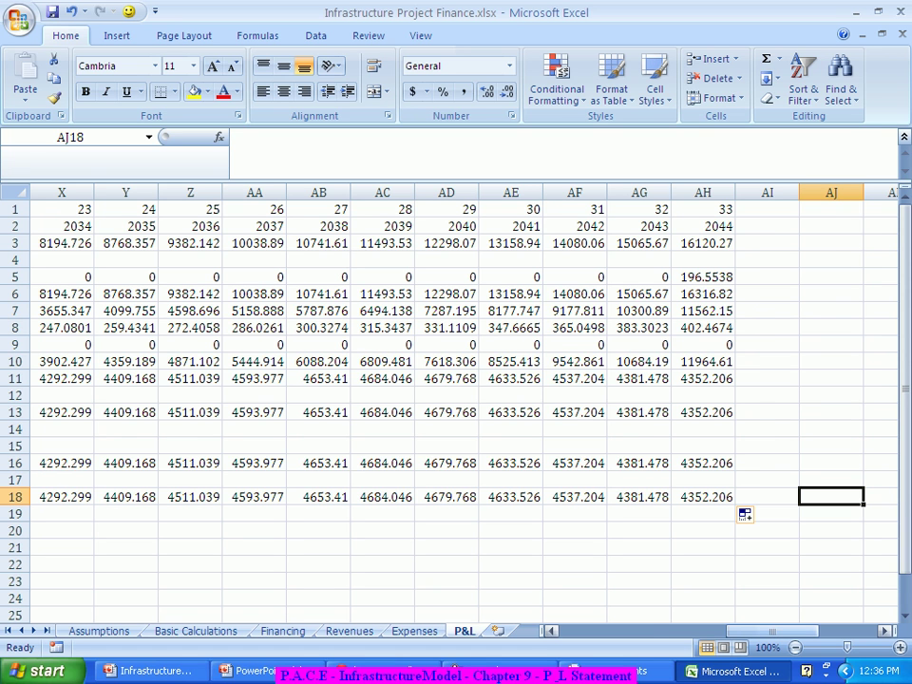
pyautogui.moveTo(771, 631); pyautogui.dragTo(604, 630)
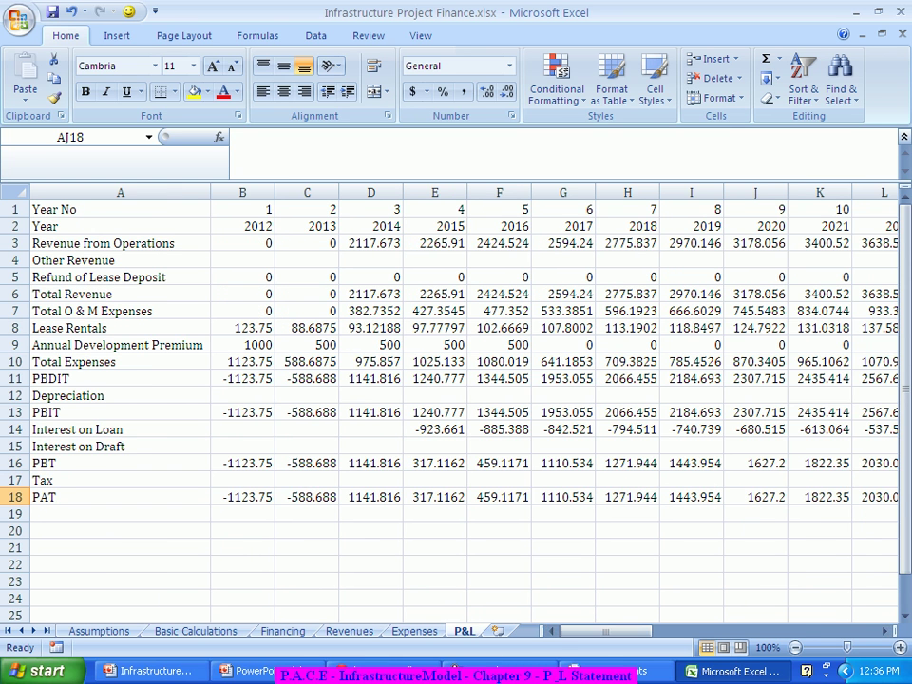